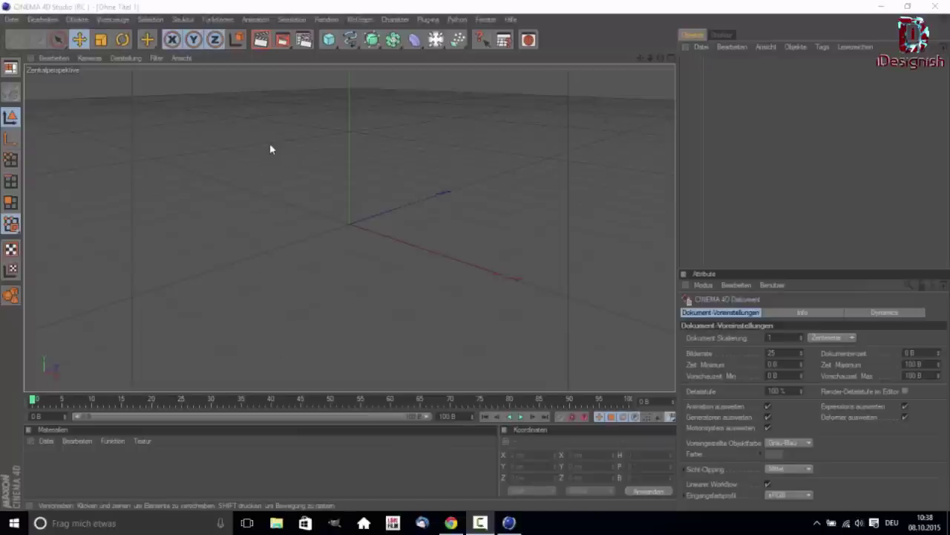
Step: Add a 200 cm Würfel cube at the scene origin from the object palette
{"action": "left_click", "coordinate": [327, 41]}
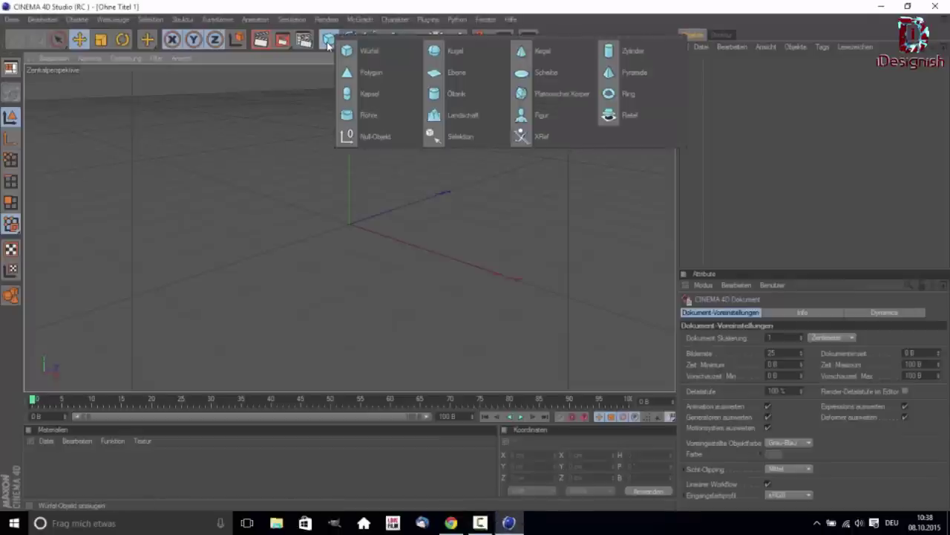
{"action": "left_click", "coordinate": [365, 60]}
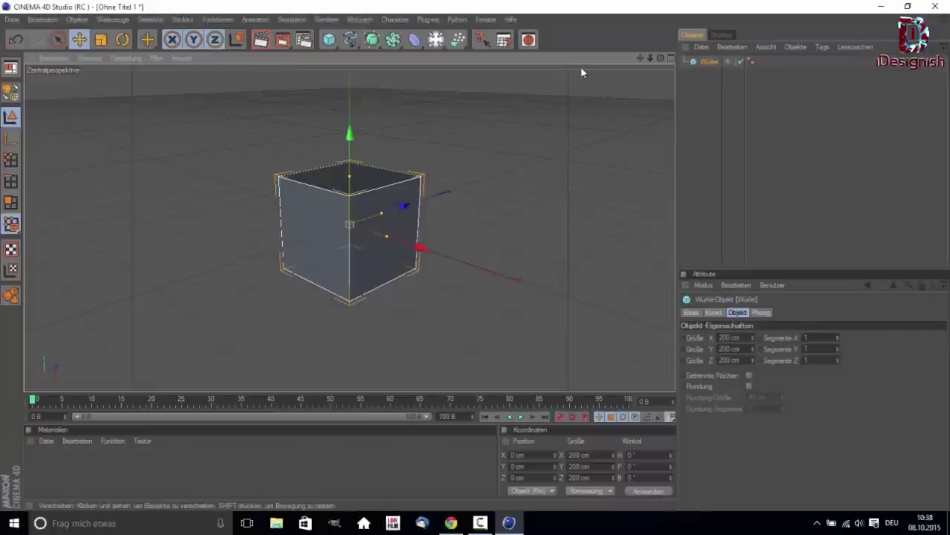
Step: Add a MoGraph Klon cloner and place the Würfel cube inside it
{"action": "left_click", "coordinate": [358, 20]}
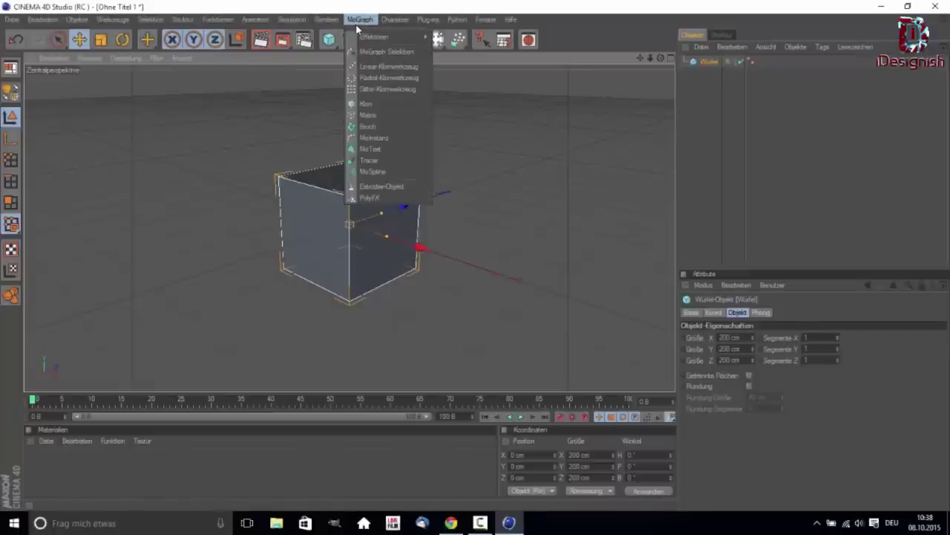
{"action": "left_click", "coordinate": [366, 104]}
{"action": "left_click_drag", "start_coordinate": [697, 72], "coordinate": [714, 66]}
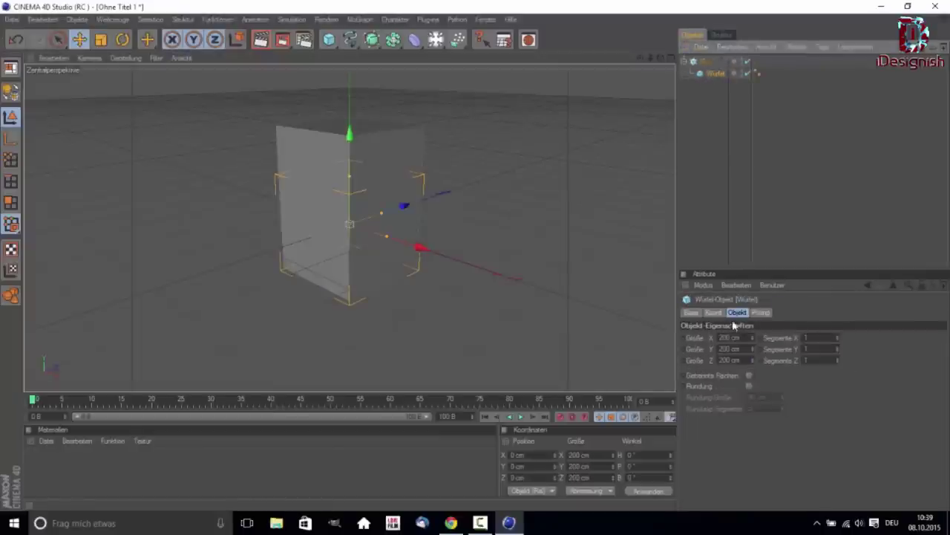
Step: Set the cloner's Modus to Gitter (grid)
{"action": "left_click", "coordinate": [704, 63]}
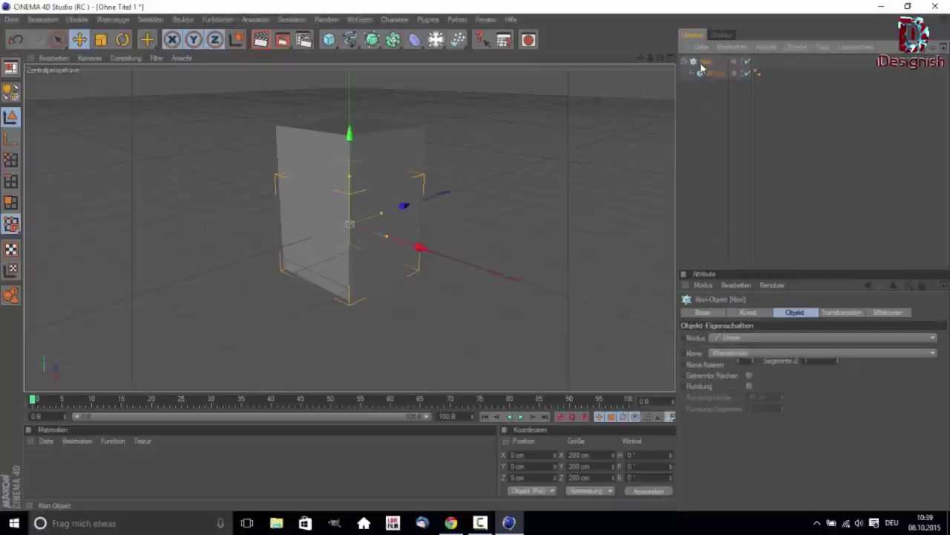
{"action": "left_click", "coordinate": [745, 339]}
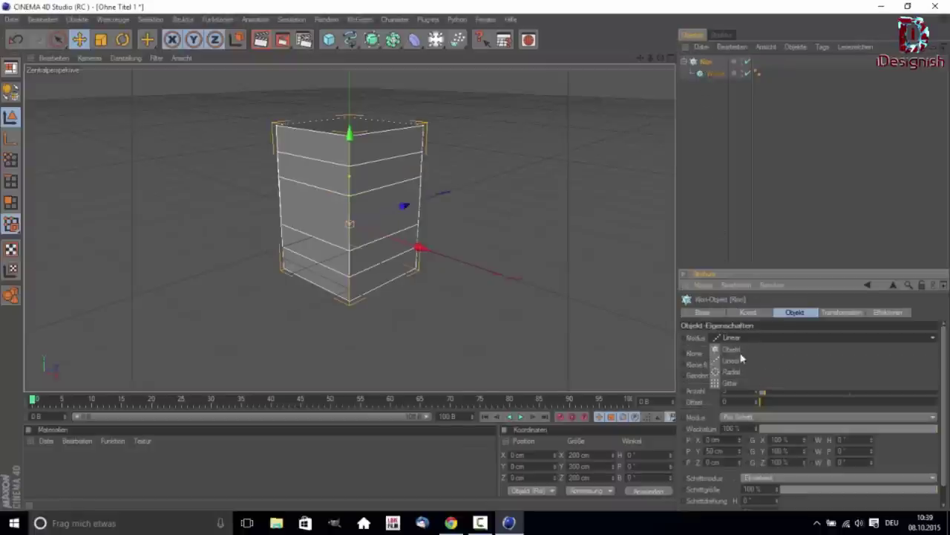
{"action": "left_click", "coordinate": [735, 383]}
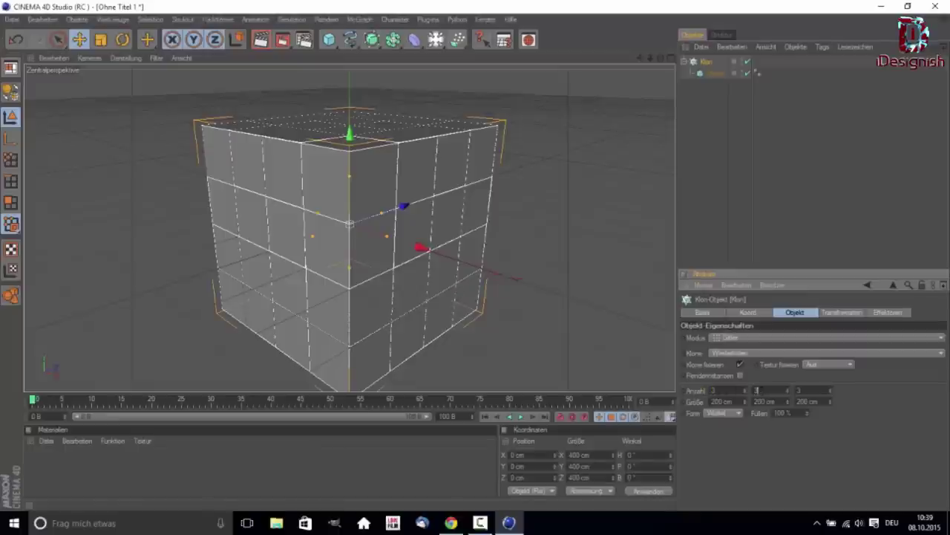
Step: Set the grid count to 3 and the clone size to 405 cm on X, Y and Z
{"action": "type", "text": "3"}
{"action": "key", "text": "Tab"}
{"action": "left_click", "coordinate": [734, 401]}
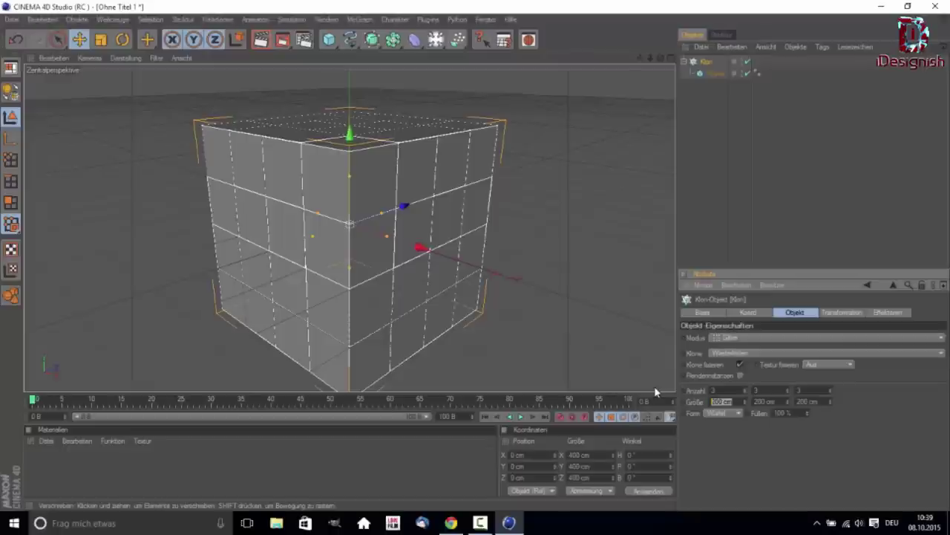
{"action": "type", "text": "400"}
{"action": "key", "text": "Tab"}
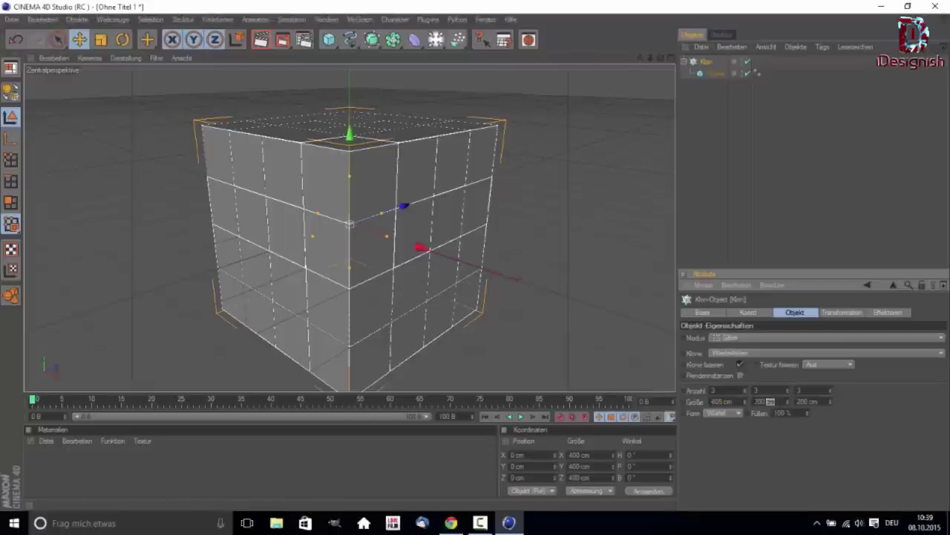
{"action": "type", "text": "405"}
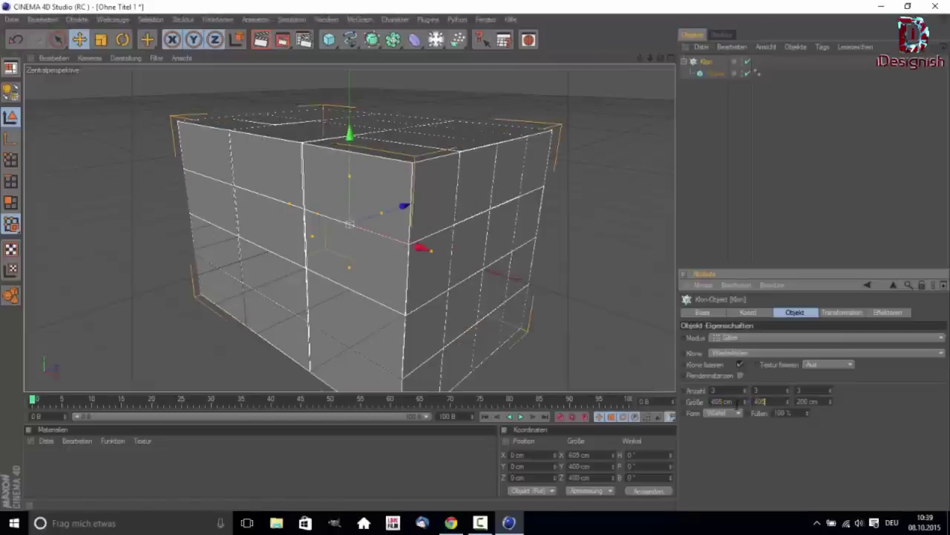
{"action": "key", "text": "Tab"}
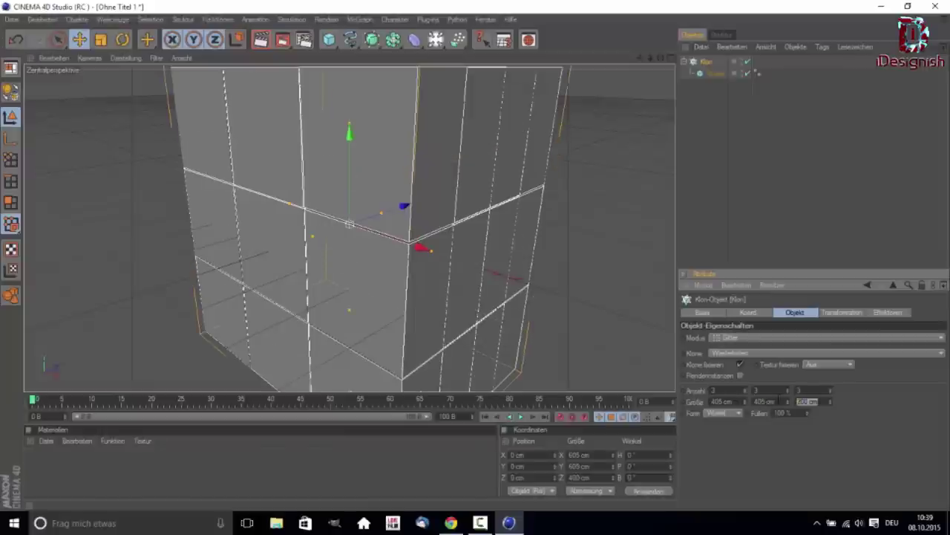
{"action": "type", "text": "405"}
{"action": "key", "text": "Return"}
Step: Deselect everything to view the cube grid, then reselect the cloner
{"action": "scroll", "coordinate": [467, 186], "scroll_direction": "down", "scroll_amount": 3}
{"action": "left_click", "coordinate": [746, 183]}
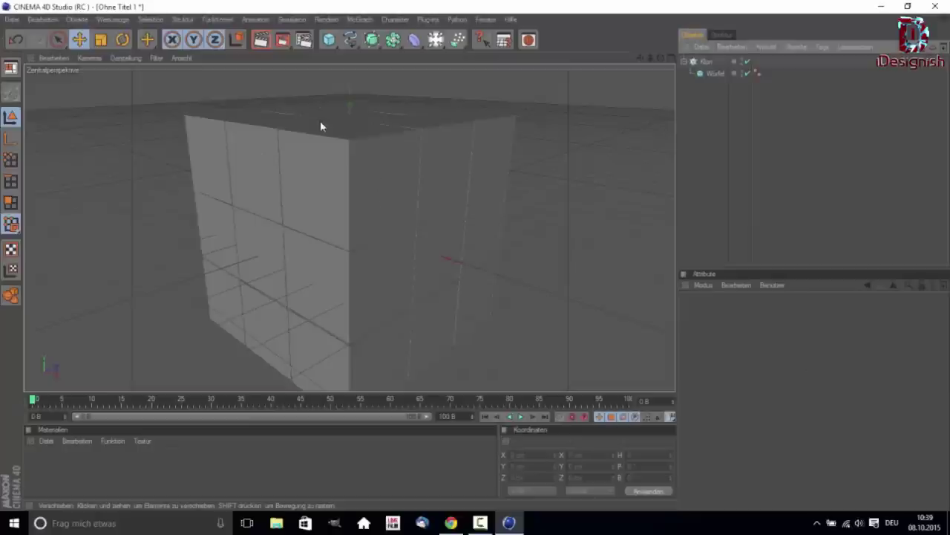
{"action": "left_click", "coordinate": [400, 153]}
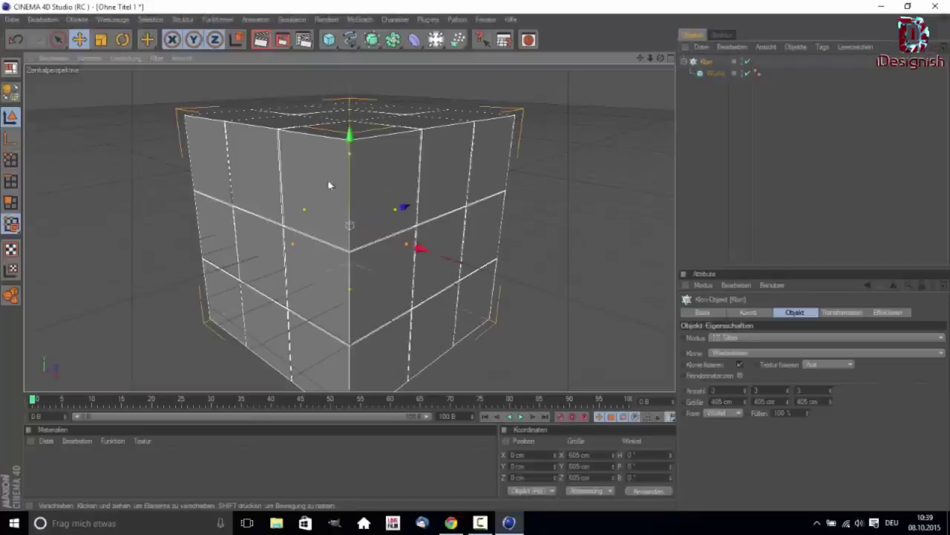
Step: Turn on Rundung for the Würfel cube with a 15 cm fillet size
{"action": "left_click", "coordinate": [715, 73]}
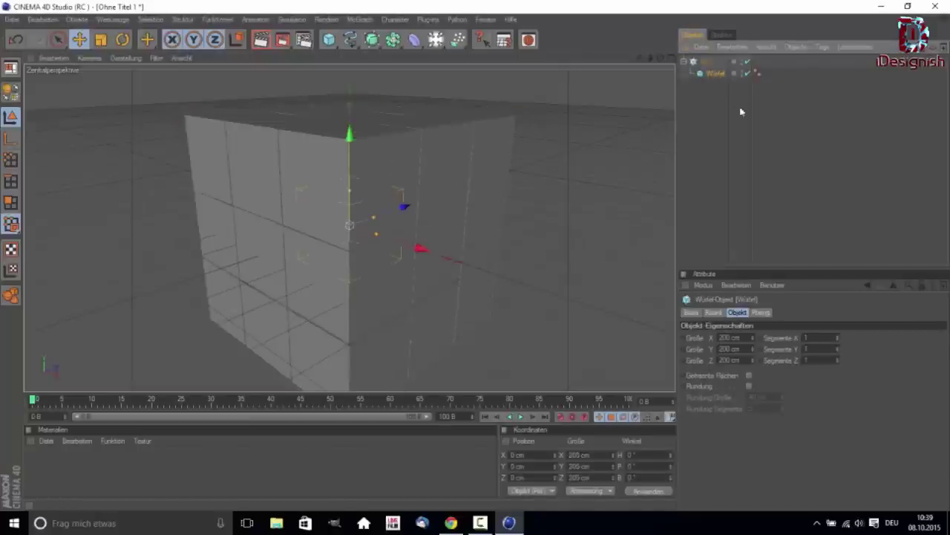
{"action": "left_click", "coordinate": [749, 386]}
{"action": "double_click", "coordinate": [757, 398]}
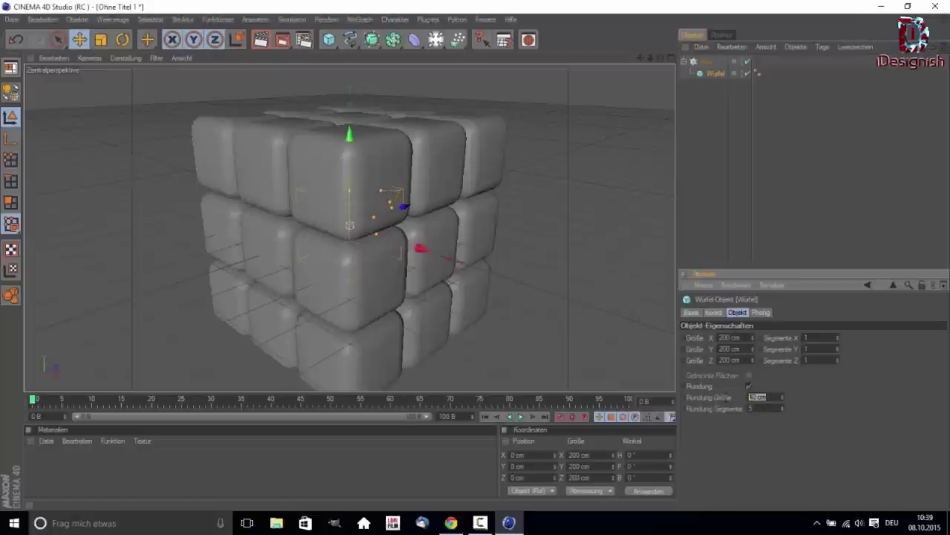
{"action": "type", "text": "15"}
{"action": "key", "text": "Return"}
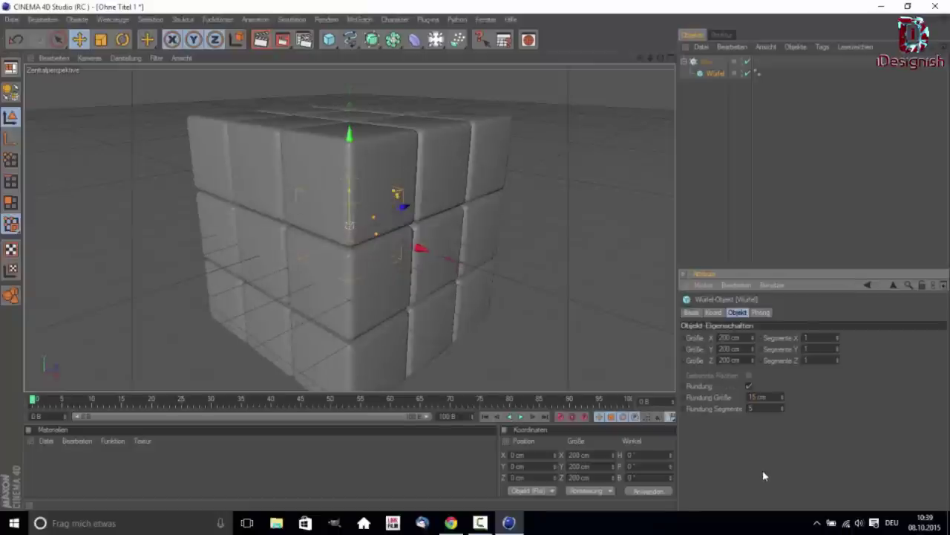
Step: Deselect the cube and reselect the cloner to view the rounded blocks
{"action": "left_click", "coordinate": [759, 234]}
{"action": "left_click", "coordinate": [427, 274]}
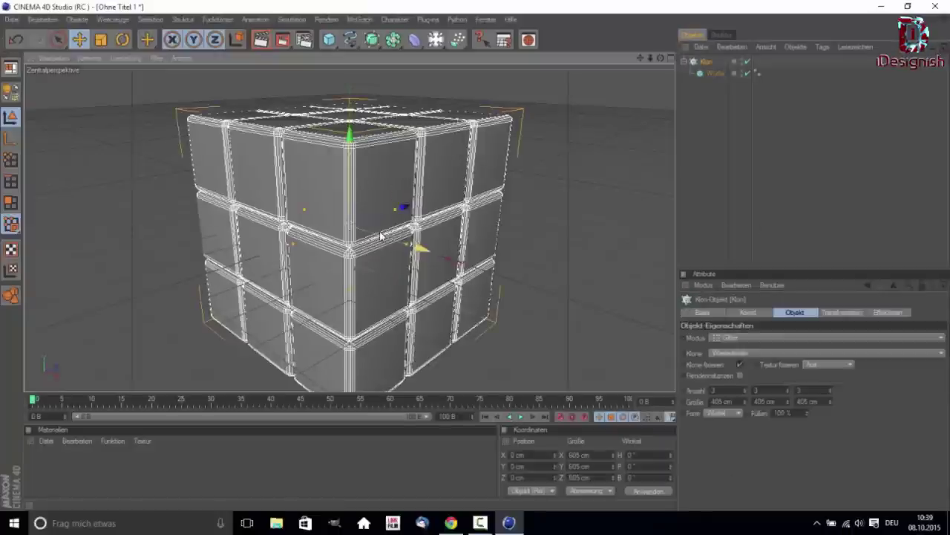
{"action": "left_click", "coordinate": [709, 185]}
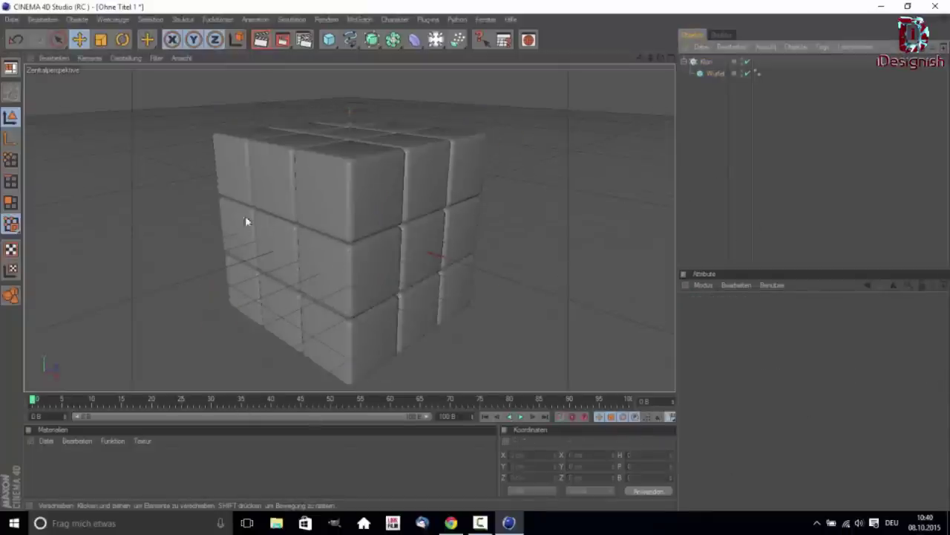
{"action": "left_click", "coordinate": [359, 229]}
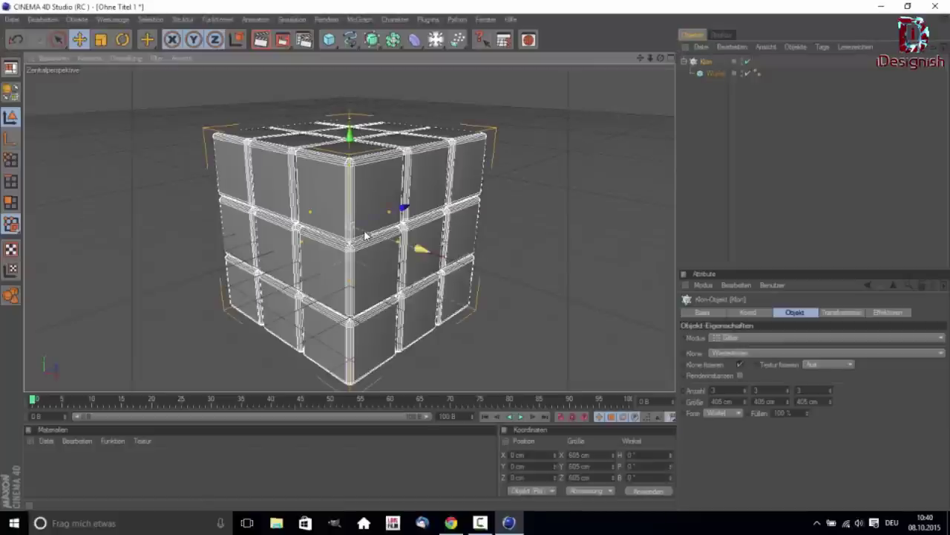
Step: Create a material named Mat with a black Farbe and apply it to Würfel
{"action": "left_click", "coordinate": [57, 471]}
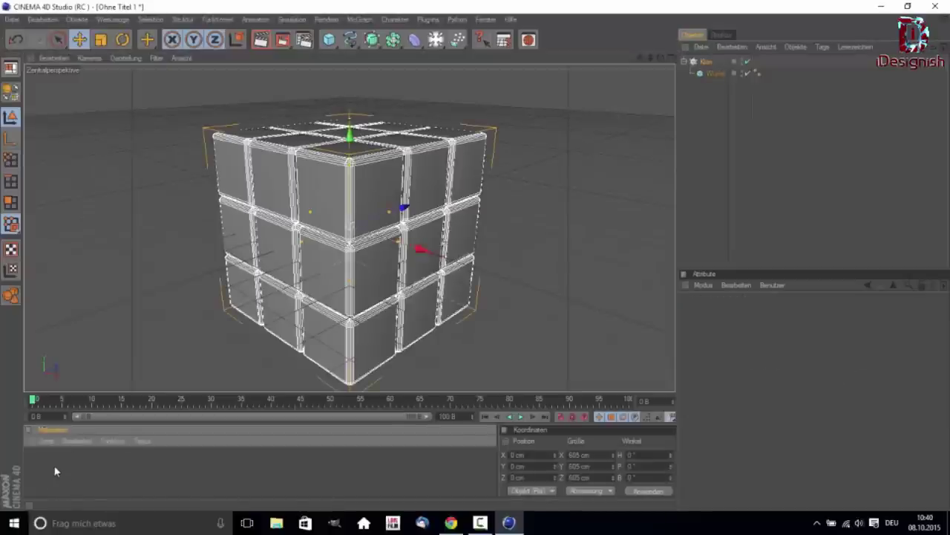
{"action": "double_click", "coordinate": [55, 465]}
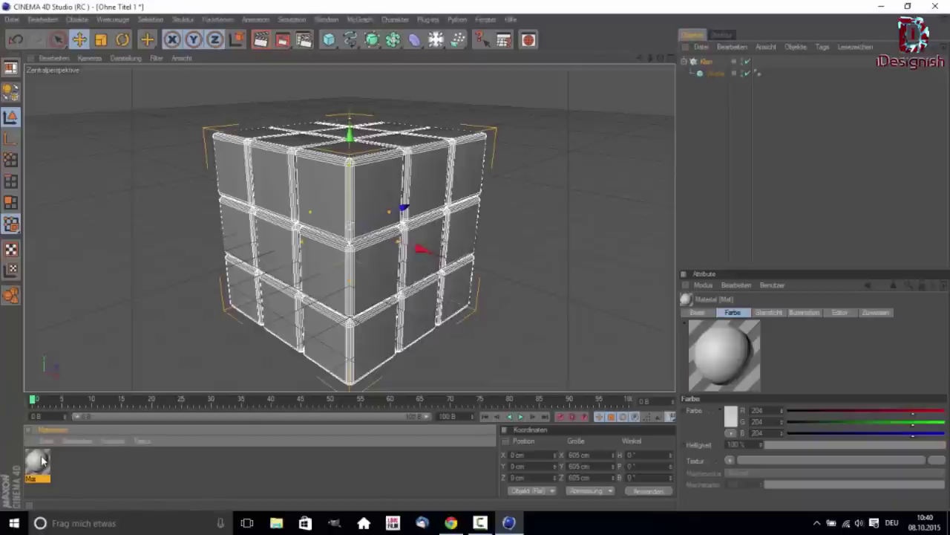
{"action": "double_click", "coordinate": [39, 462]}
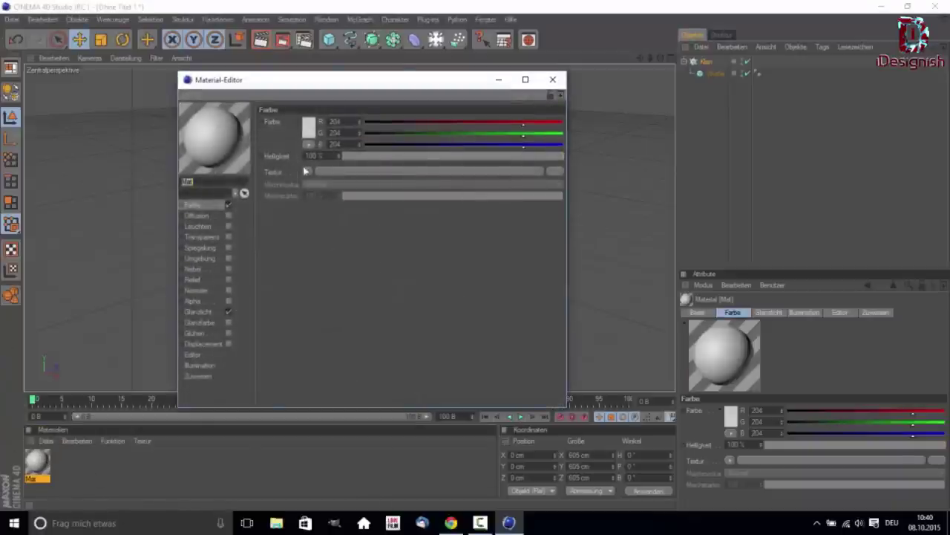
{"action": "left_click_drag", "start_coordinate": [378, 82], "coordinate": [584, 87]}
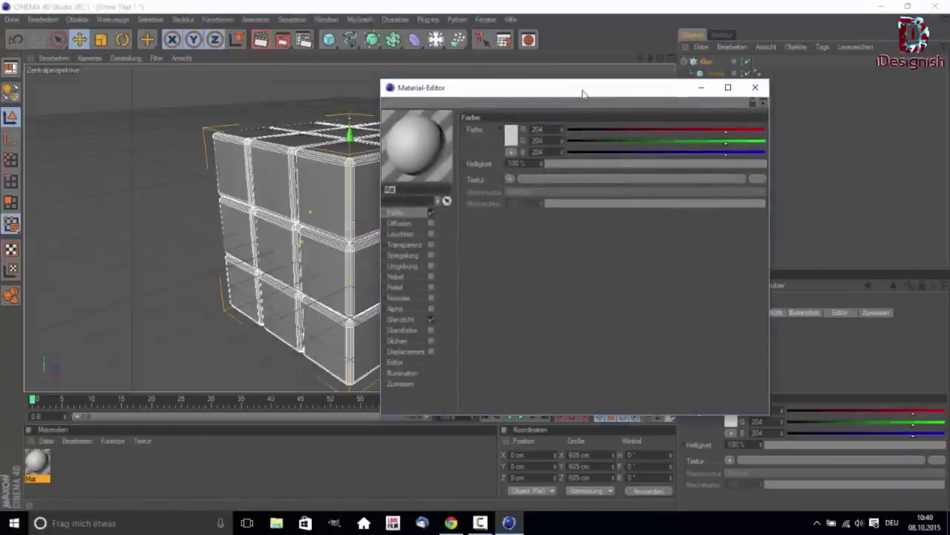
{"action": "left_click", "coordinate": [517, 137]}
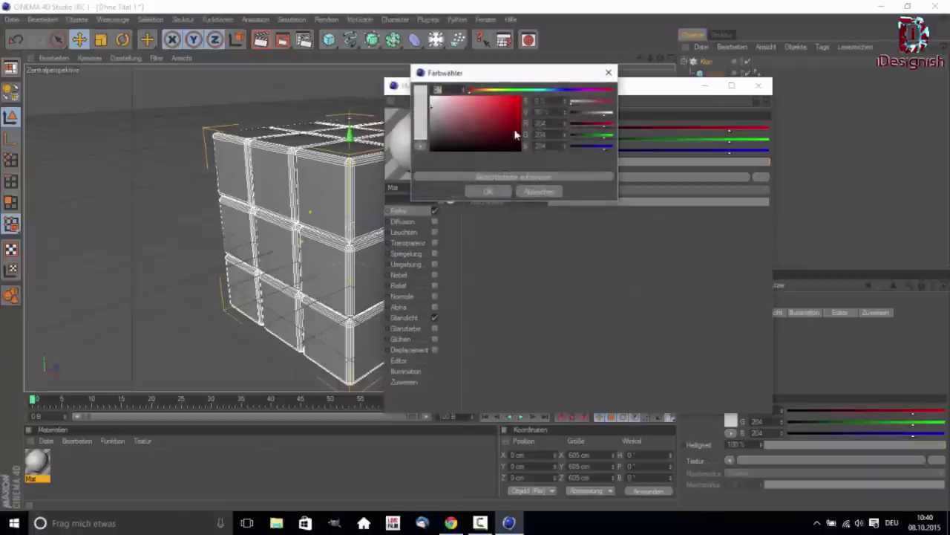
{"action": "left_click", "coordinate": [500, 191]}
{"action": "left_click", "coordinate": [760, 87]}
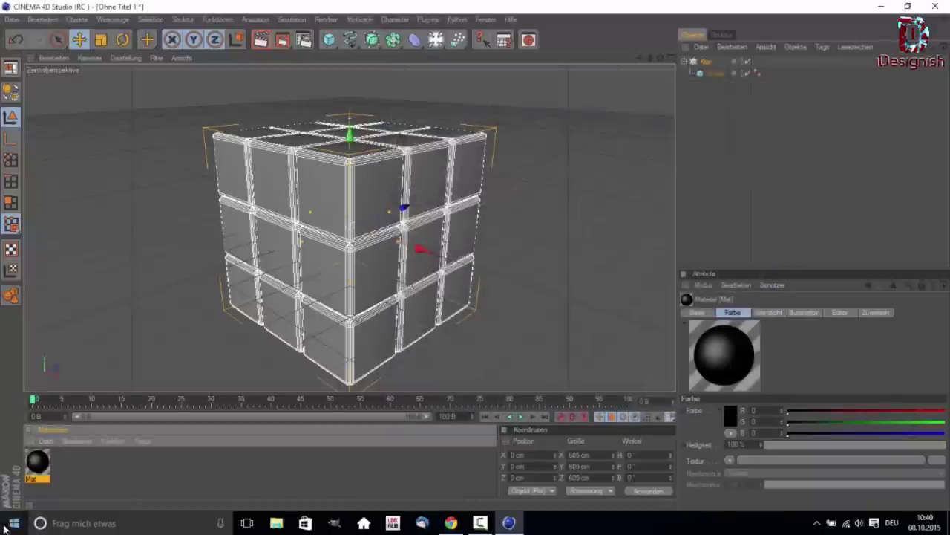
{"action": "left_click_drag", "start_coordinate": [723, 230], "coordinate": [701, 74]}
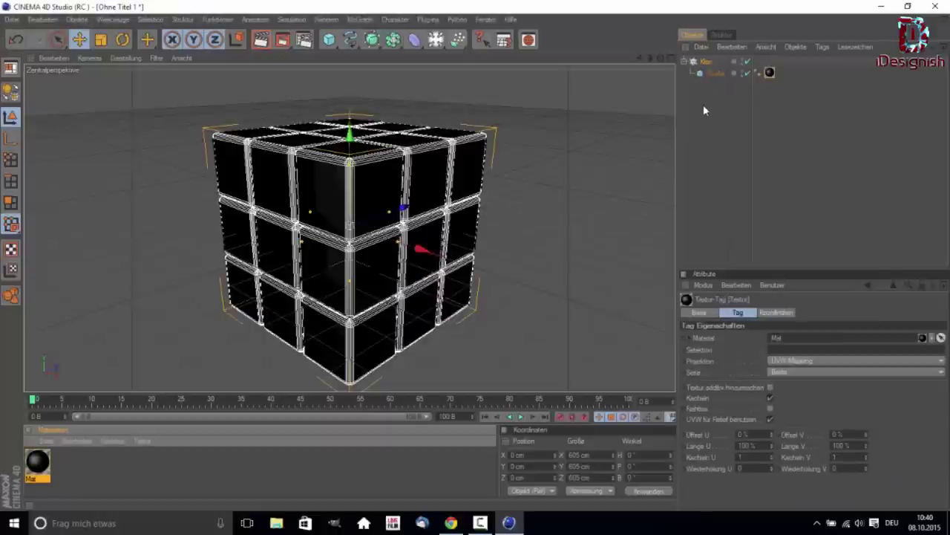
Step: Delete the Mat texture tag from Würfel, then reselect the cube
{"action": "left_click", "coordinate": [705, 110]}
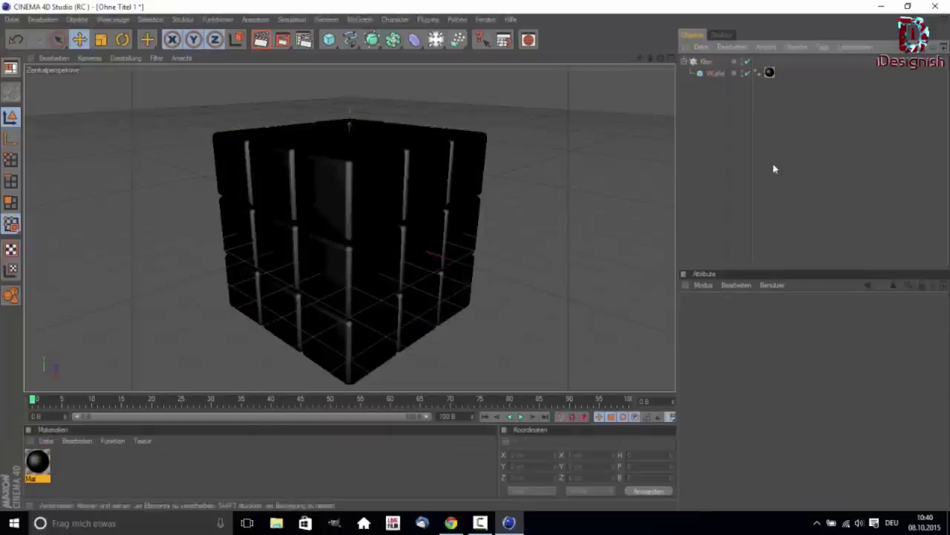
{"action": "left_click", "coordinate": [769, 72]}
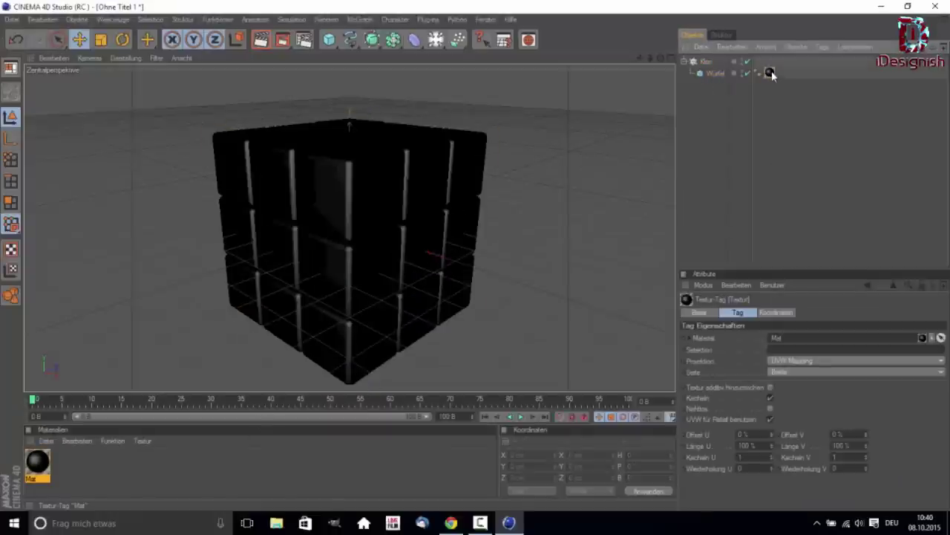
{"action": "key", "text": "Delete"}
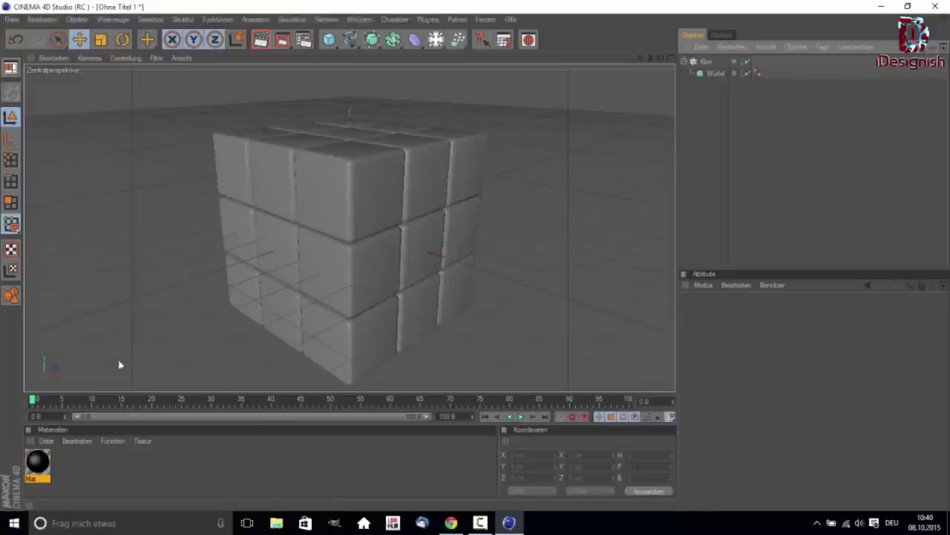
{"action": "left_click", "coordinate": [706, 75]}
{"action": "scroll", "coordinate": [369, 263], "scroll_direction": "up", "scroll_amount": 1}
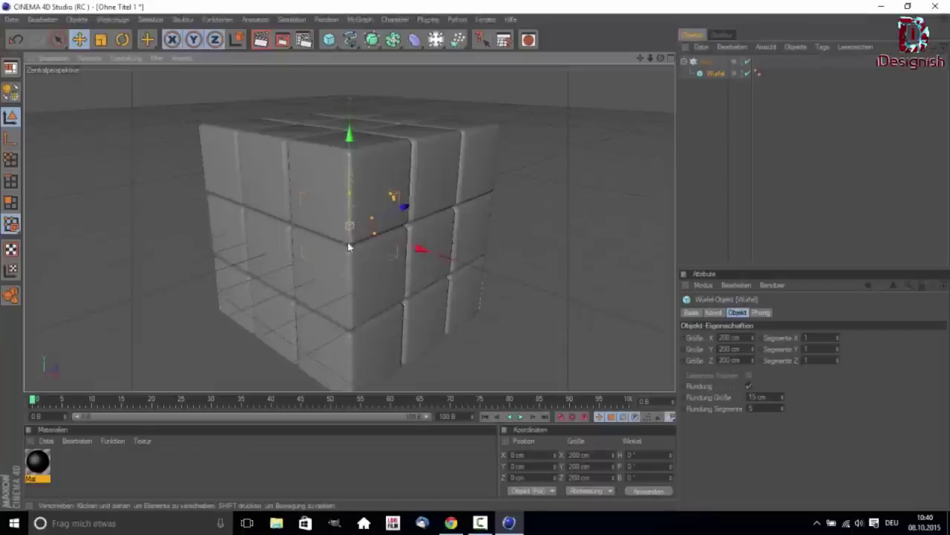
{"action": "scroll", "coordinate": [350, 245], "scroll_direction": "up", "scroll_amount": 1}
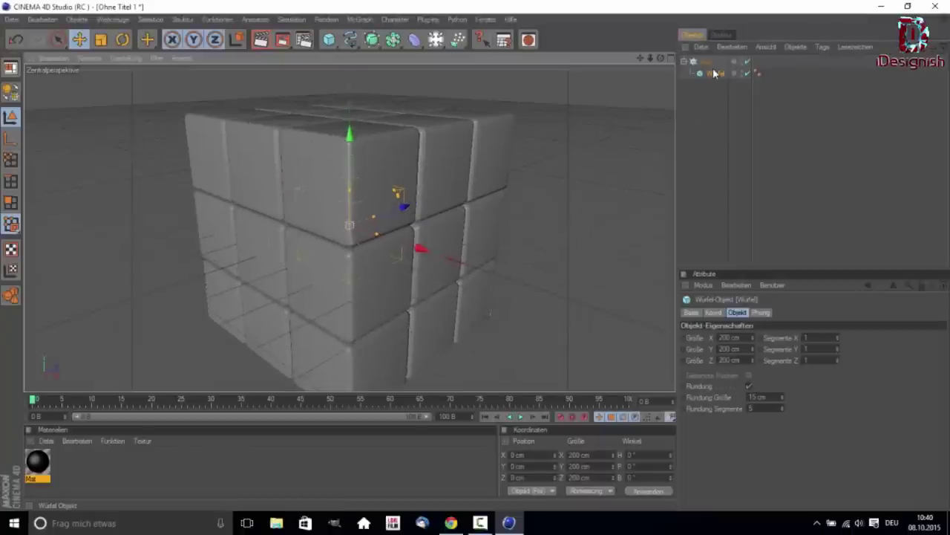
Step: Make the cube and cloner editable and expand the group listing Würfel 0–26
{"action": "key", "text": "c"}
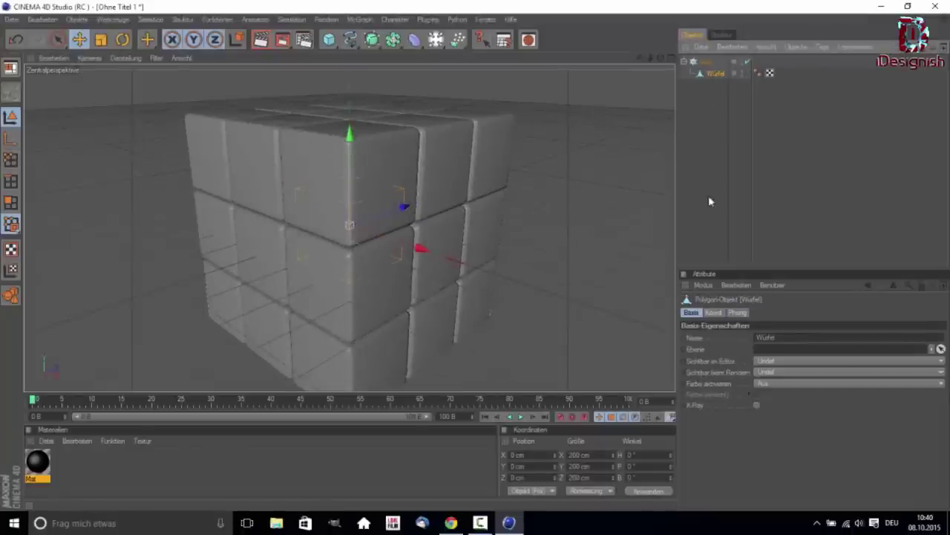
{"action": "left_click", "coordinate": [711, 142]}
{"action": "left_click", "coordinate": [706, 61]}
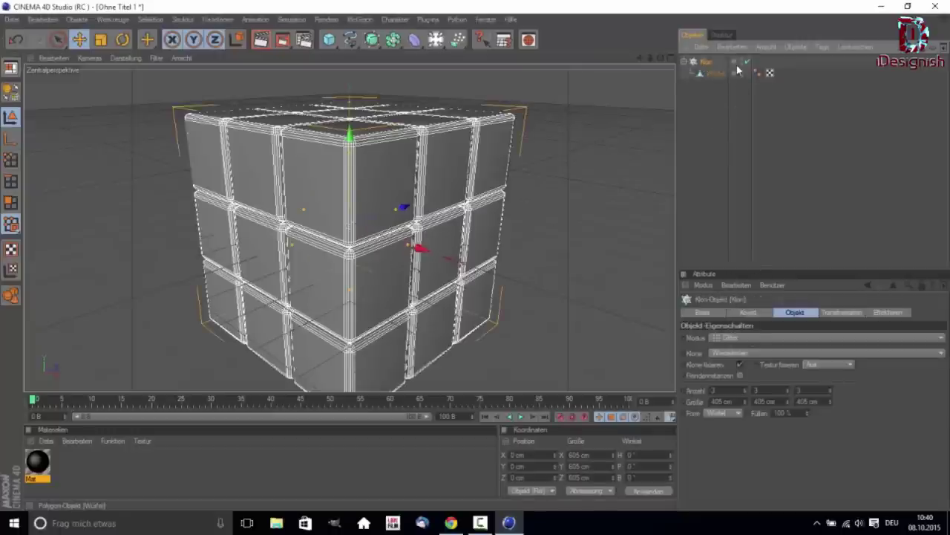
{"action": "key", "text": "alt+g"}
{"action": "left_click", "coordinate": [683, 61]}
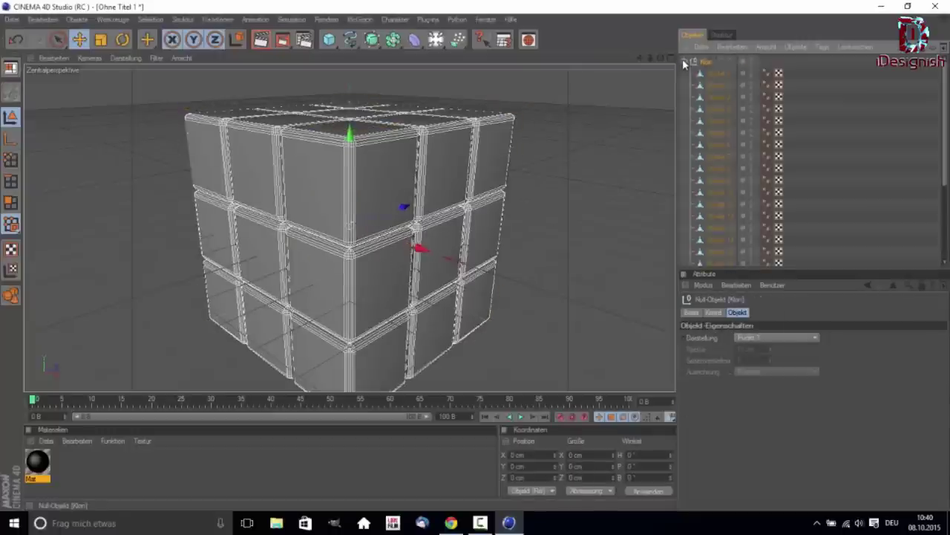
Step: Inspect individual cubes, undoing the accidental nesting of Würfel 6 under Würfel 7
{"action": "left_click", "coordinate": [716, 168]}
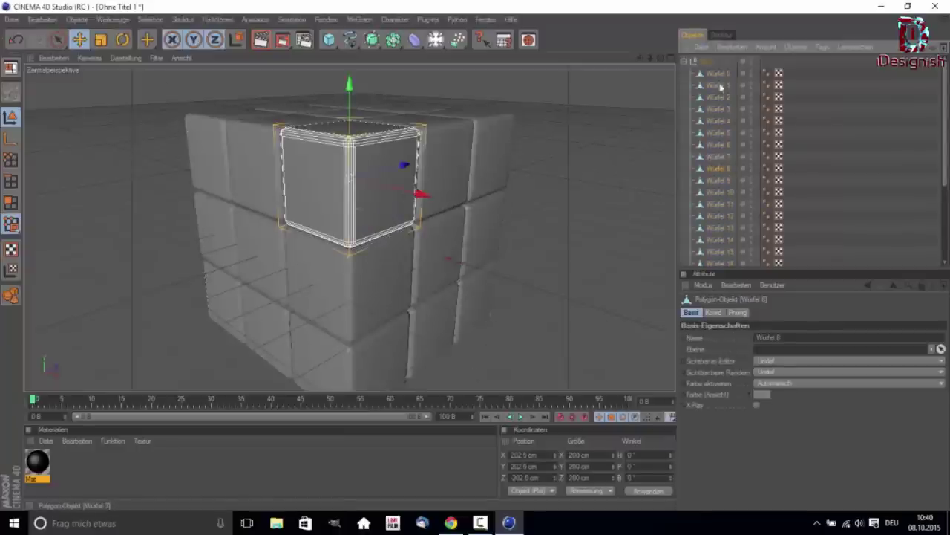
{"action": "left_click", "coordinate": [717, 85]}
{"action": "left_click_drag", "start_coordinate": [719, 144], "coordinate": [720, 156]}
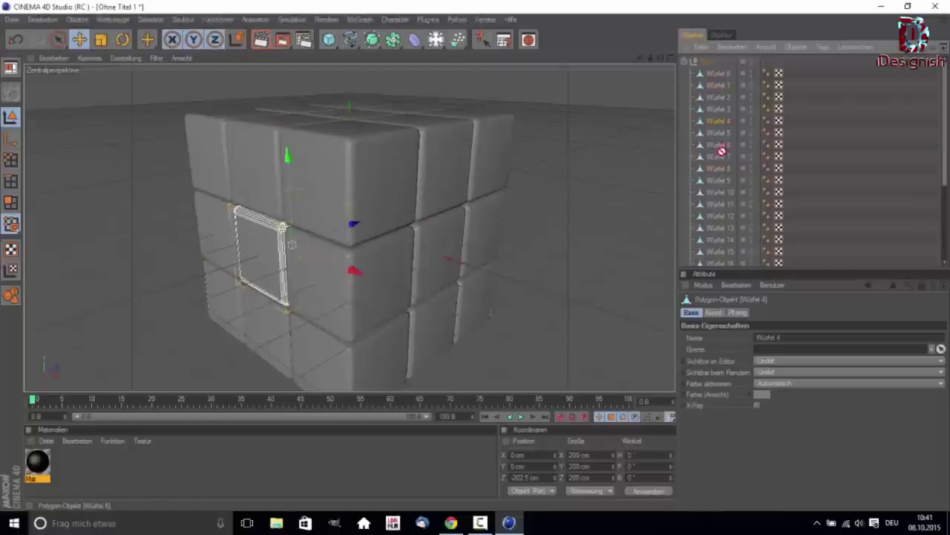
{"action": "left_click", "coordinate": [724, 203]}
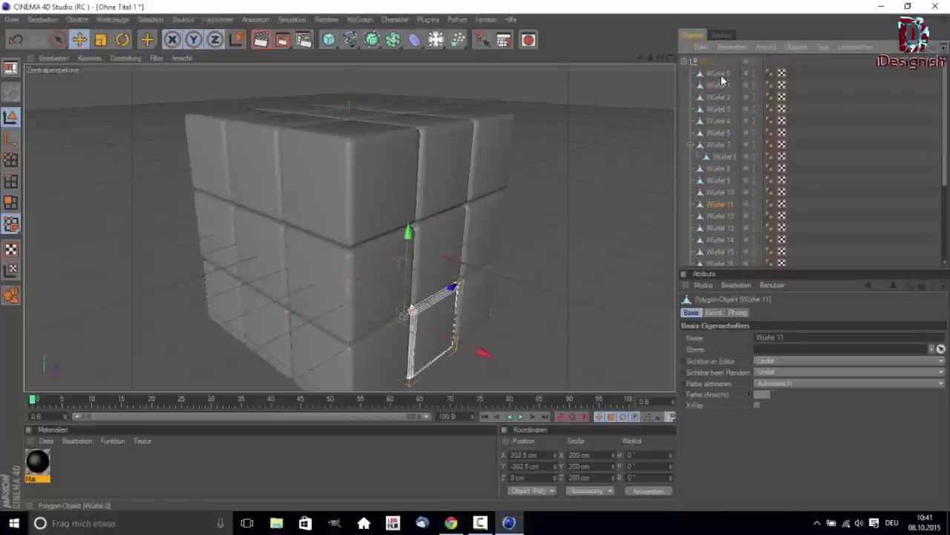
{"action": "key", "text": "ctrl+z"}
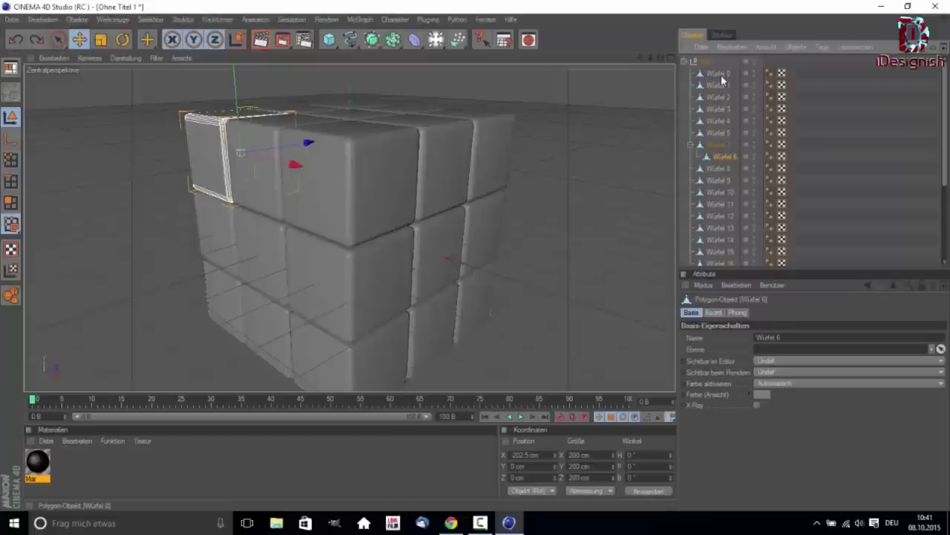
{"action": "key", "text": "ctrl+z"}
{"action": "key", "text": "ctrl+z"}
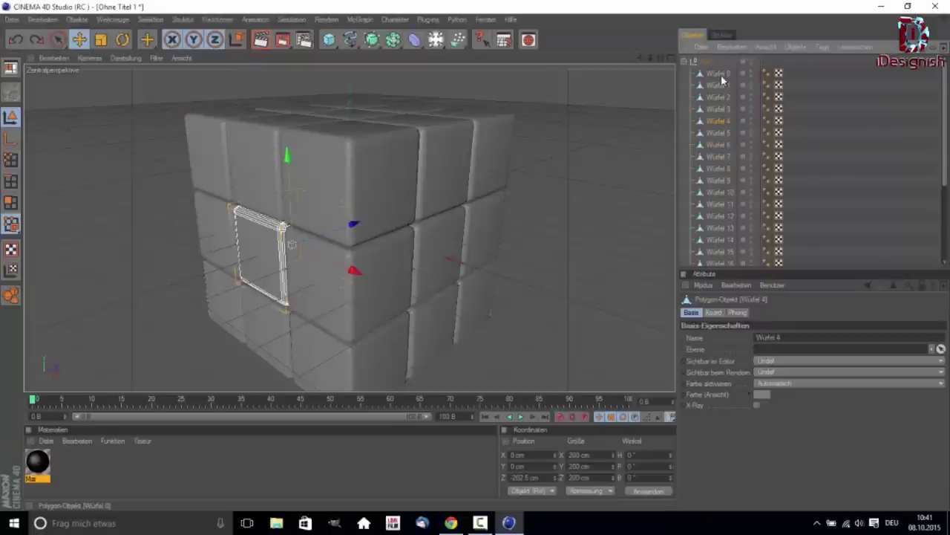
{"action": "key", "text": "ctrl+z"}
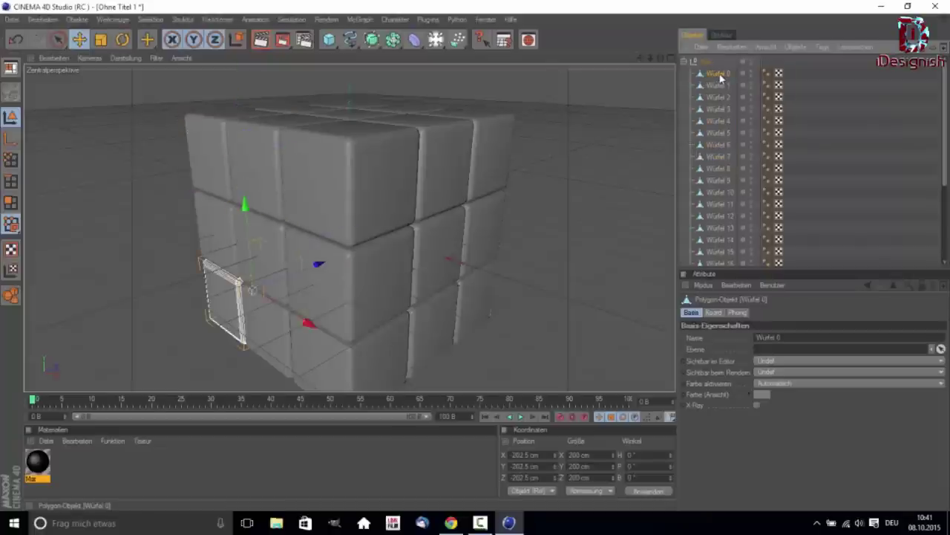
{"action": "scroll", "coordinate": [720, 77], "scroll_direction": "down", "scroll_amount": 3}
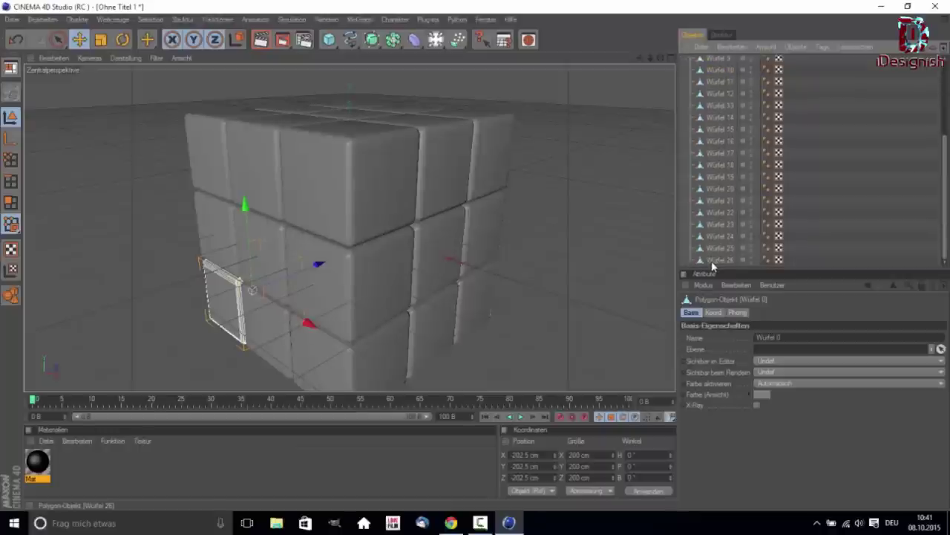
Step: Select all 27 cubes and merge them with Verbinden+Löschen into Würfel 0.1
{"action": "left_click", "coordinate": [713, 260], "text": "shift"}
{"action": "scroll", "coordinate": [719, 157], "scroll_direction": "up", "scroll_amount": 3}
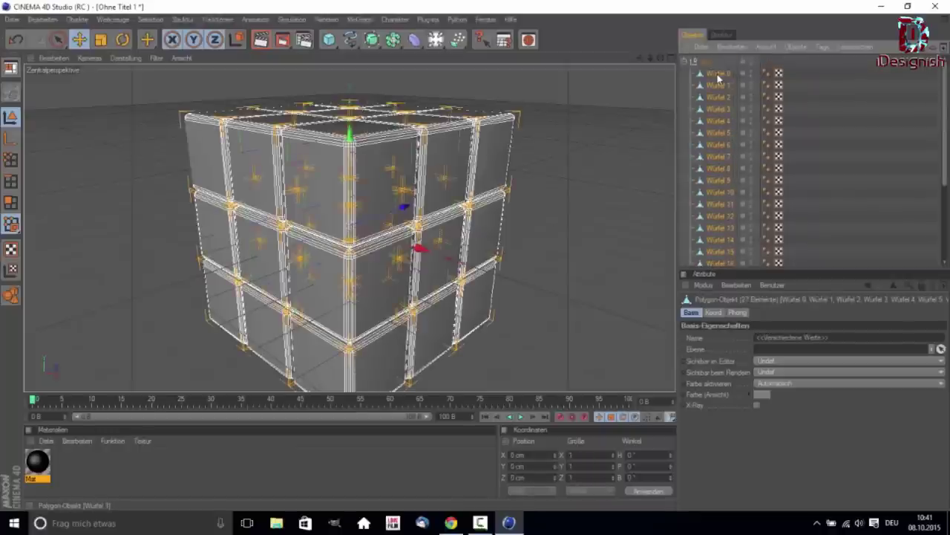
{"action": "scroll", "coordinate": [714, 178], "scroll_direction": "down", "scroll_amount": 3}
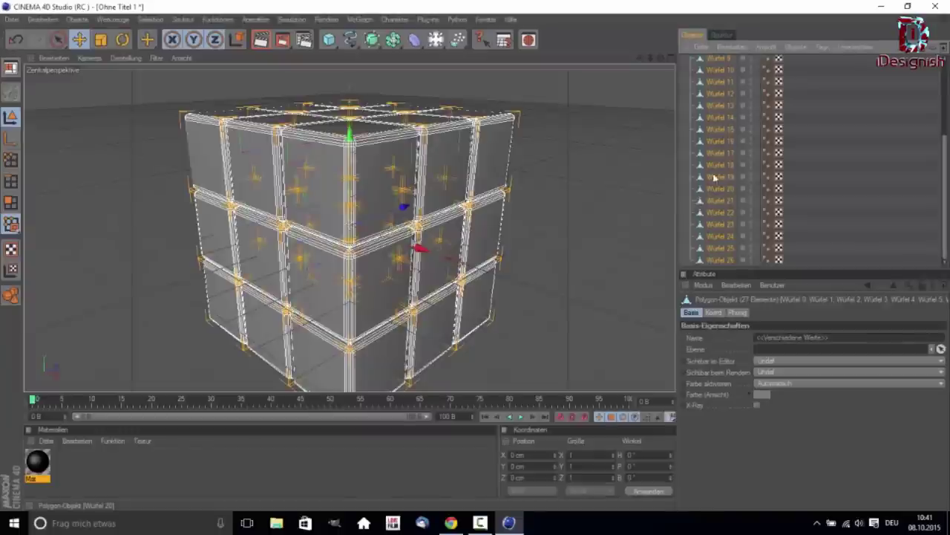
{"action": "right_click", "coordinate": [716, 128]}
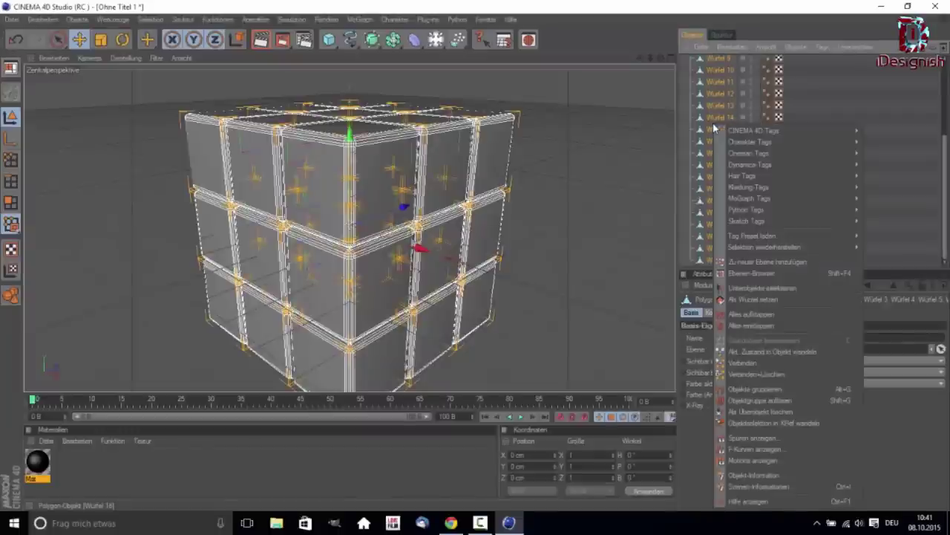
{"action": "left_click", "coordinate": [771, 375]}
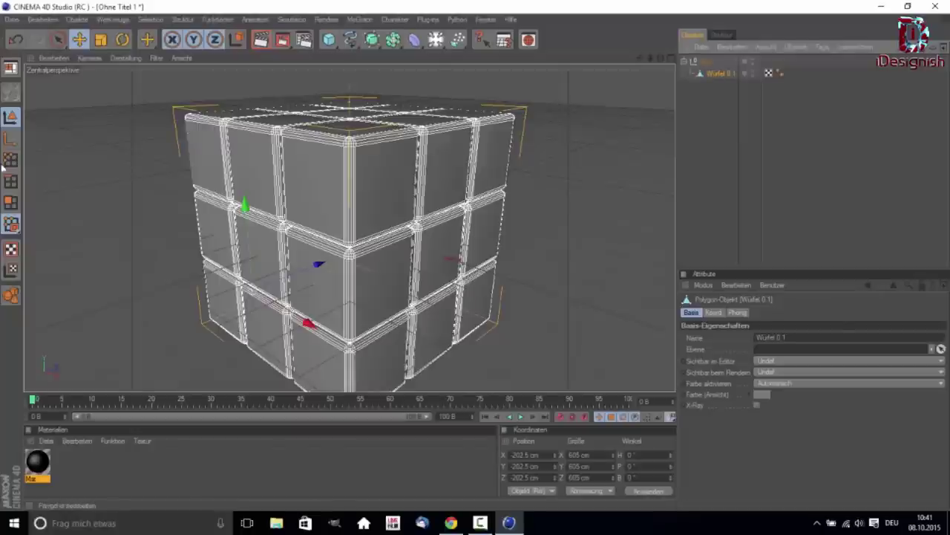
Step: Switch to Polygon mode to edit the merged cube's faces
{"action": "left_click", "coordinate": [10, 202]}
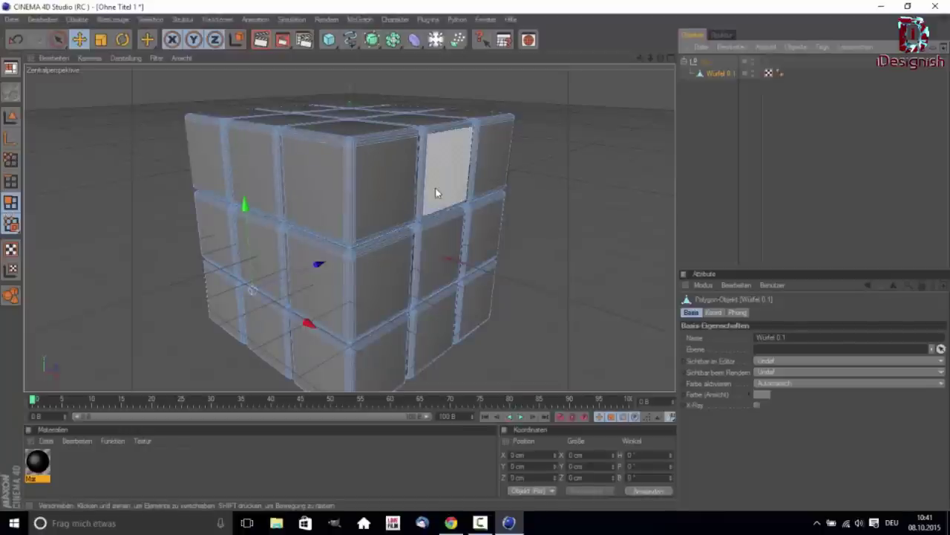
{"action": "mouse_move", "coordinate": [661, 57]}
{"action": "left_mouse_down"}
{"action": "mouse_move", "coordinate": [639, 82]}
{"action": "mouse_move", "coordinate": [660, 57]}
{"action": "mouse_move", "coordinate": [624, 81]}
{"action": "left_mouse_up"}
{"action": "scroll", "coordinate": [401, 175], "scroll_direction": "up", "scroll_amount": 2}
{"action": "scroll", "coordinate": [411, 161], "scroll_direction": "up", "scroll_amount": 2}
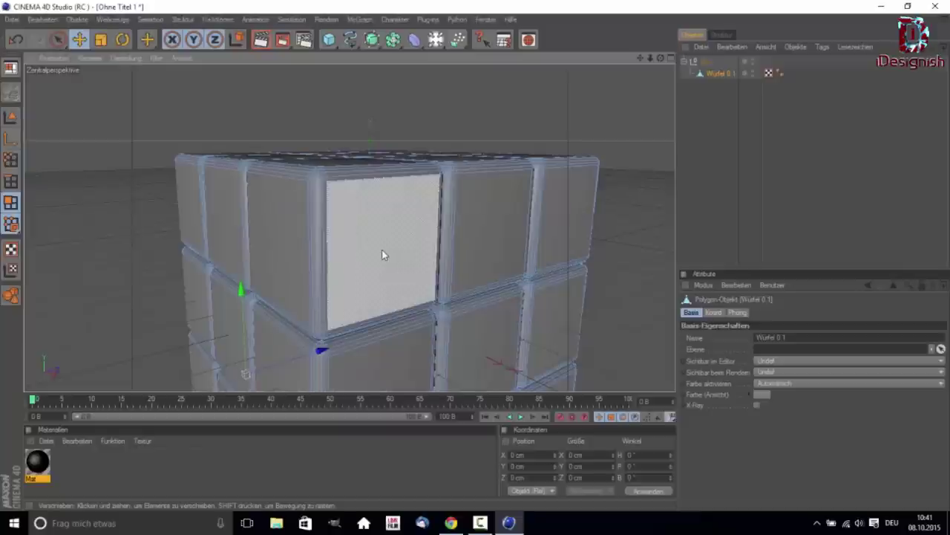
Step: Select the nine sticker faces on the cube's front side
{"action": "left_click", "coordinate": [381, 255]}
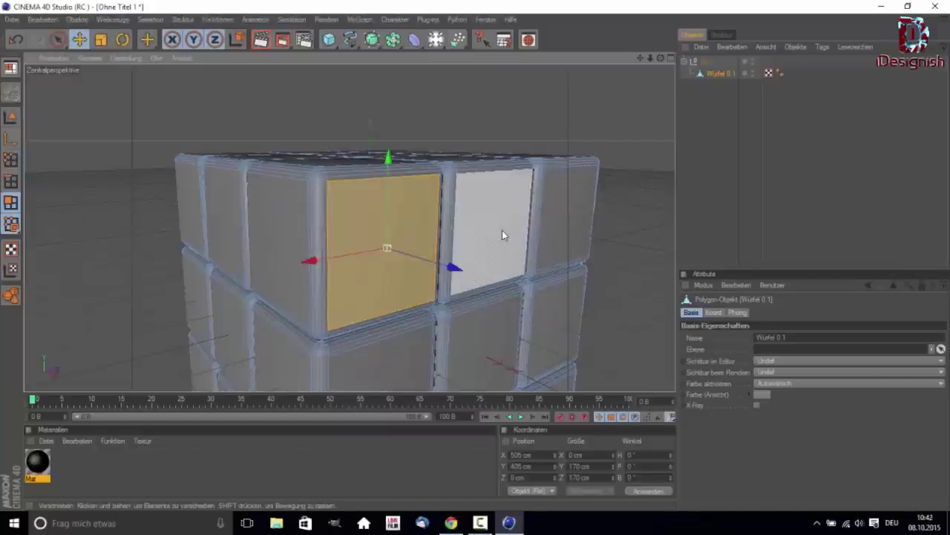
{"action": "left_click", "coordinate": [502, 230], "text": "shift"}
{"action": "left_click", "coordinate": [566, 215], "text": "shift"}
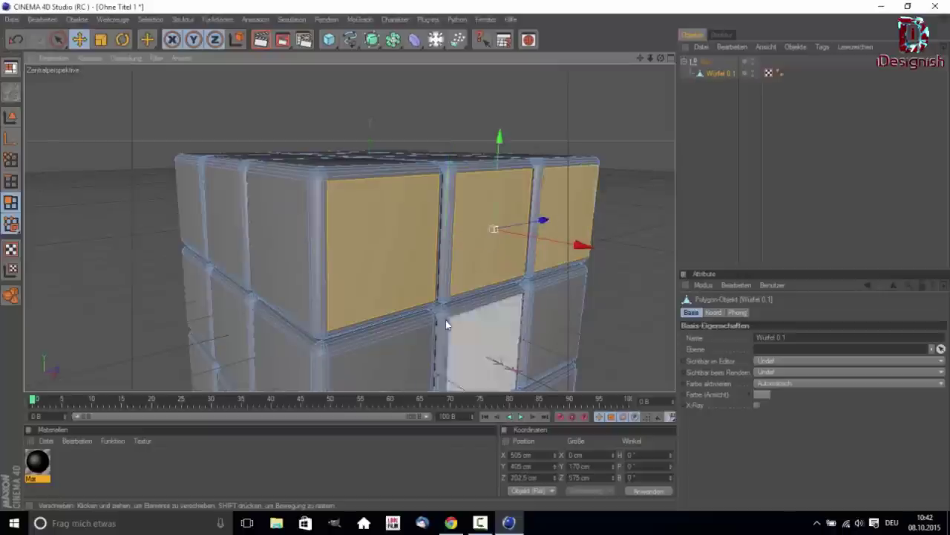
{"action": "scroll", "coordinate": [438, 323], "scroll_direction": "down", "scroll_amount": 2}
{"action": "left_click", "coordinate": [363, 342], "text": "shift"}
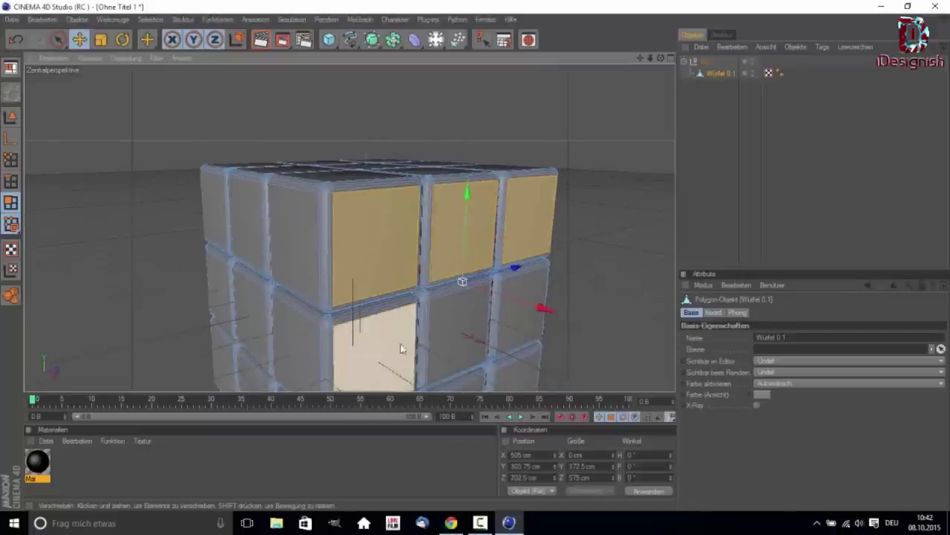
{"action": "scroll", "coordinate": [401, 337], "scroll_direction": "up", "scroll_amount": 2}
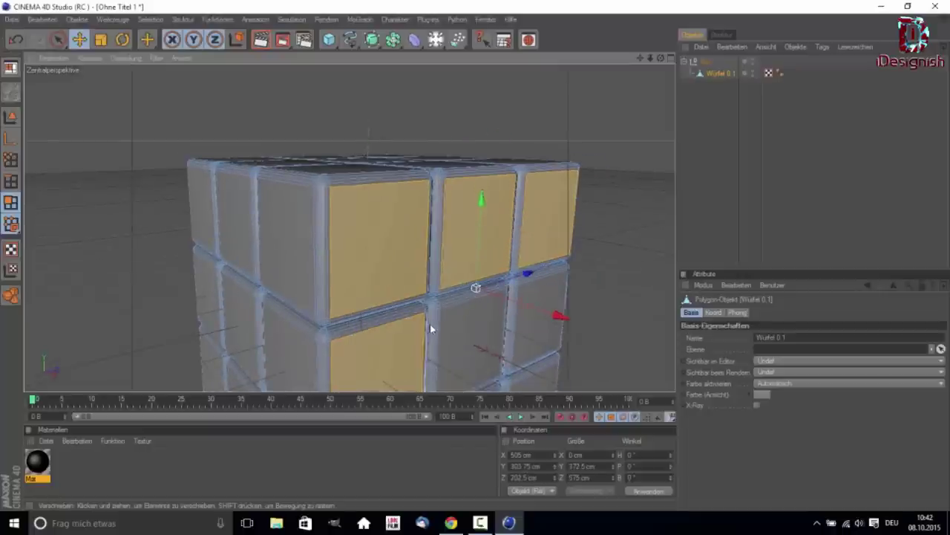
{"action": "left_click_drag", "start_coordinate": [429, 324], "coordinate": [610, 84], "text": "alt"}
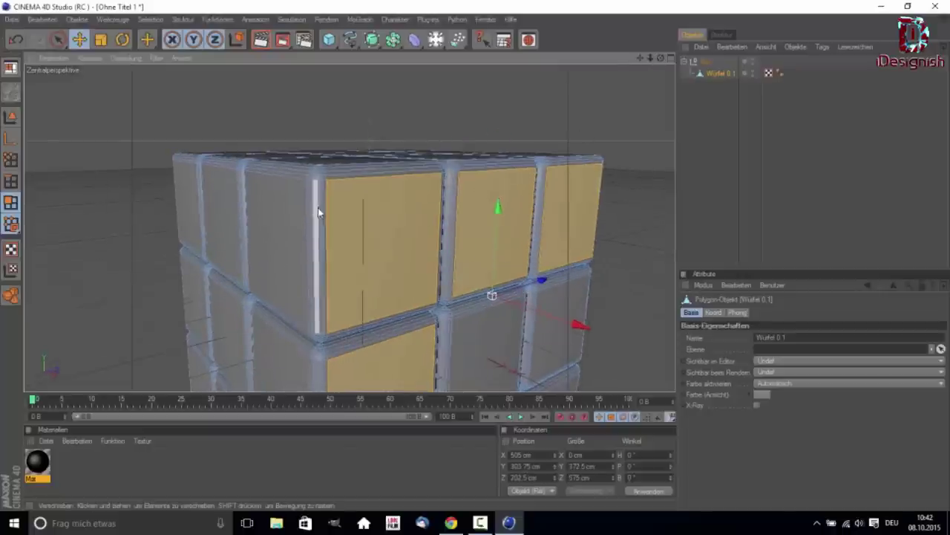
{"action": "mouse_move", "coordinate": [661, 57]}
{"action": "left_mouse_down"}
{"action": "mouse_move", "coordinate": [646, 59]}
{"action": "mouse_move", "coordinate": [594, 151]}
{"action": "left_mouse_up"}
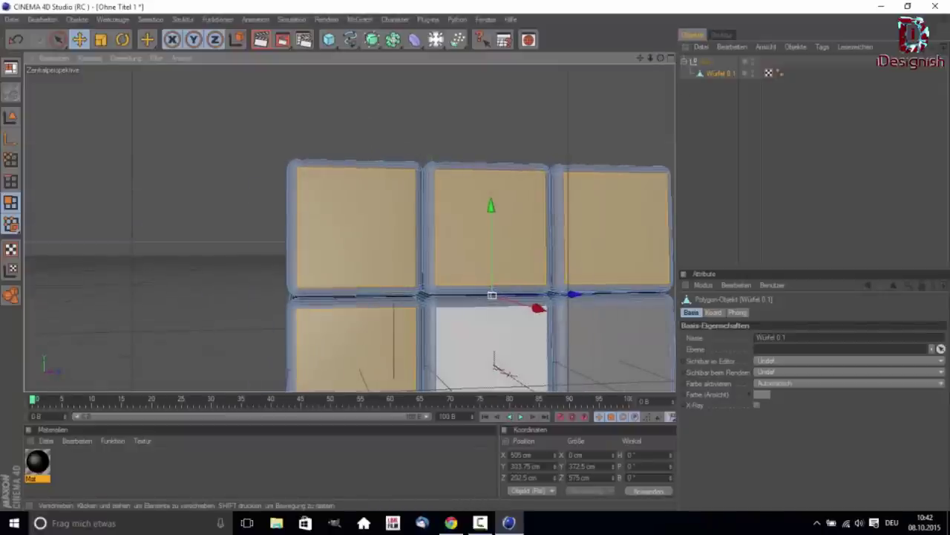
{"action": "scroll", "coordinate": [495, 358], "scroll_direction": "down", "scroll_amount": 2}
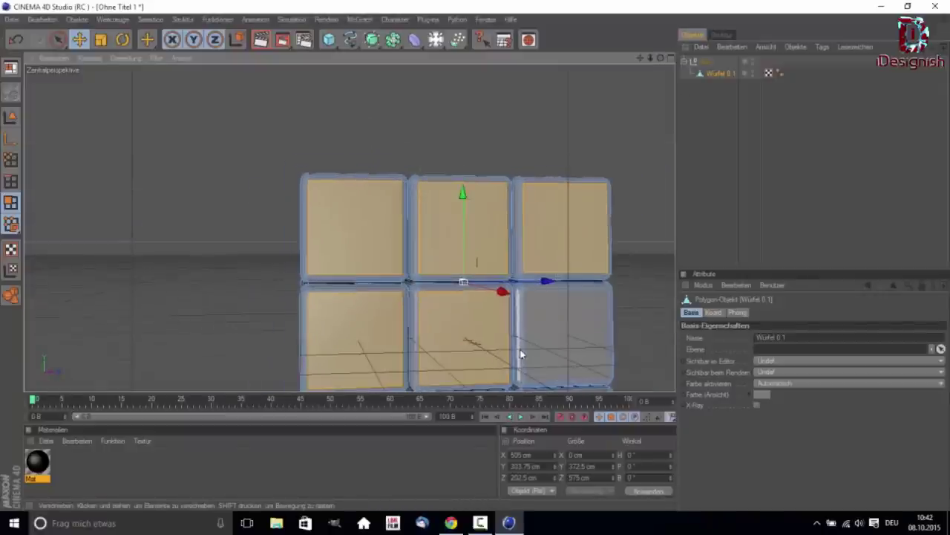
{"action": "scroll", "coordinate": [526, 353], "scroll_direction": "down", "scroll_amount": 1}
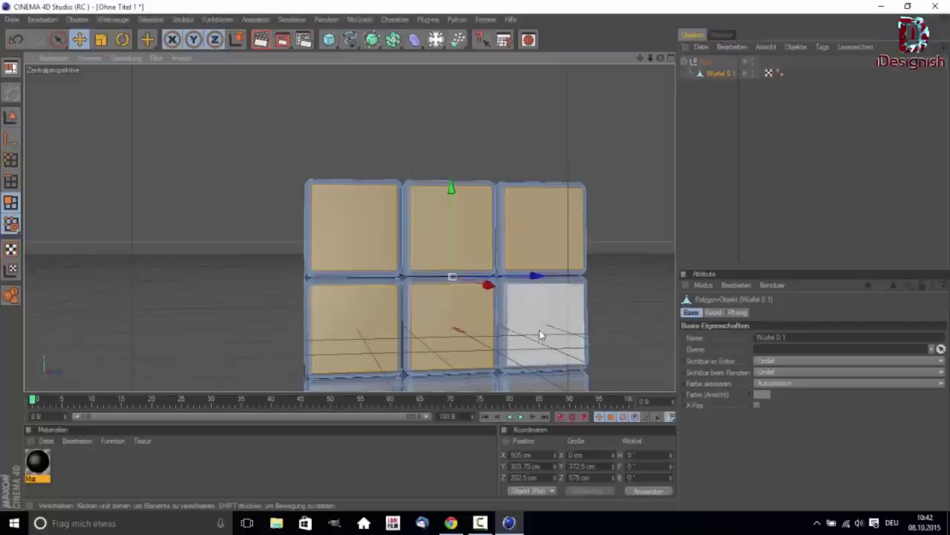
{"action": "scroll", "coordinate": [540, 334], "scroll_direction": "down", "scroll_amount": 1}
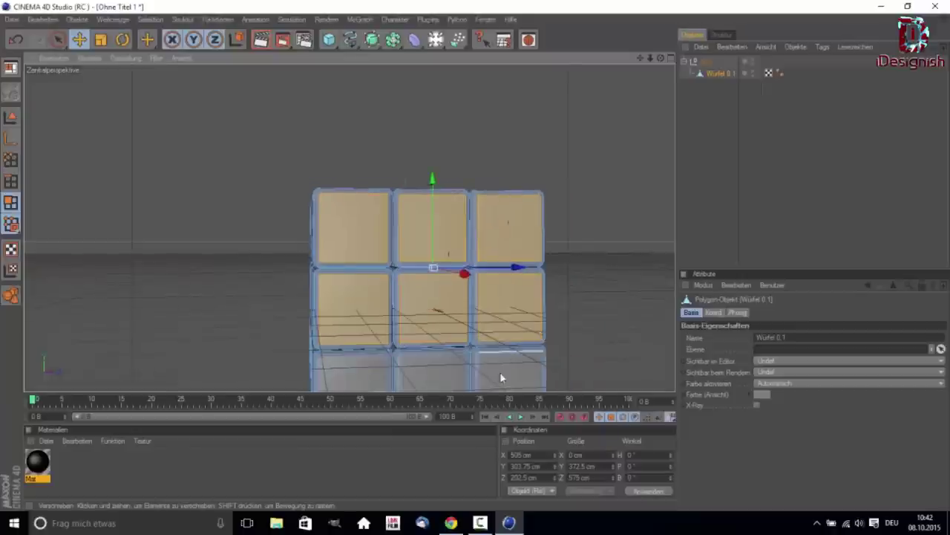
{"action": "key", "text": "ctrl+a"}
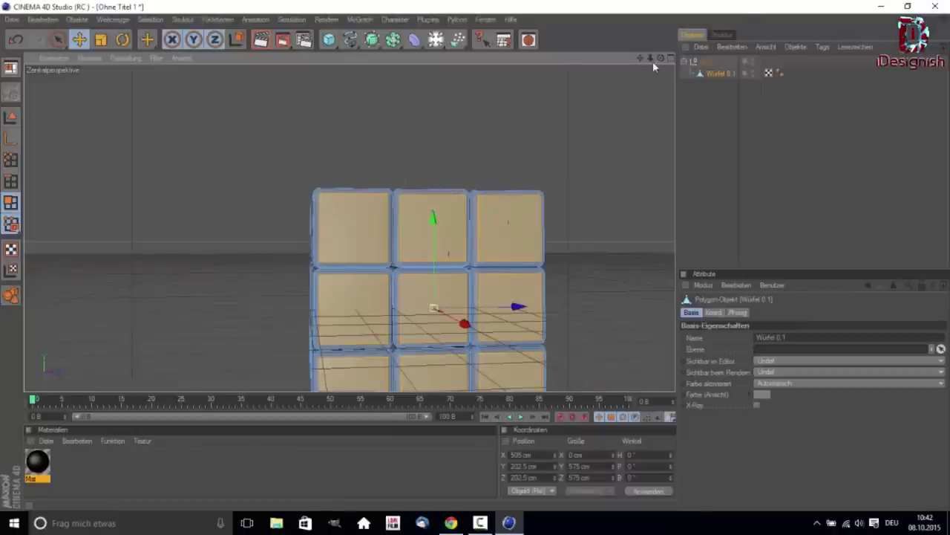
Step: Add the nine top-side sticker faces to the selection
{"action": "left_click_drag", "start_coordinate": [660, 58], "coordinate": [572, 135]}
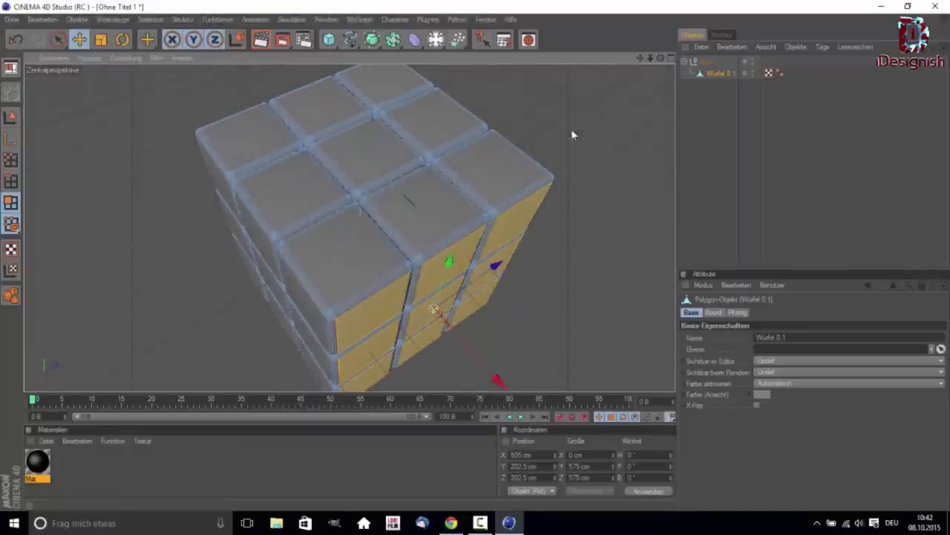
{"action": "left_click", "coordinate": [485, 177], "text": "shift"}
{"action": "left_click", "coordinate": [412, 200], "text": "shift"}
{"action": "left_click", "coordinate": [343, 249], "text": "shift"}
{"action": "left_click", "coordinate": [295, 184], "text": "shift"}
{"action": "left_click", "coordinate": [379, 149], "text": "shift"}
{"action": "left_click", "coordinate": [432, 121], "text": "shift"}
{"action": "left_click", "coordinate": [381, 71], "text": "shift"}
{"action": "left_click", "coordinate": [298, 98], "text": "shift"}
{"action": "left_click", "coordinate": [244, 123], "text": "shift"}
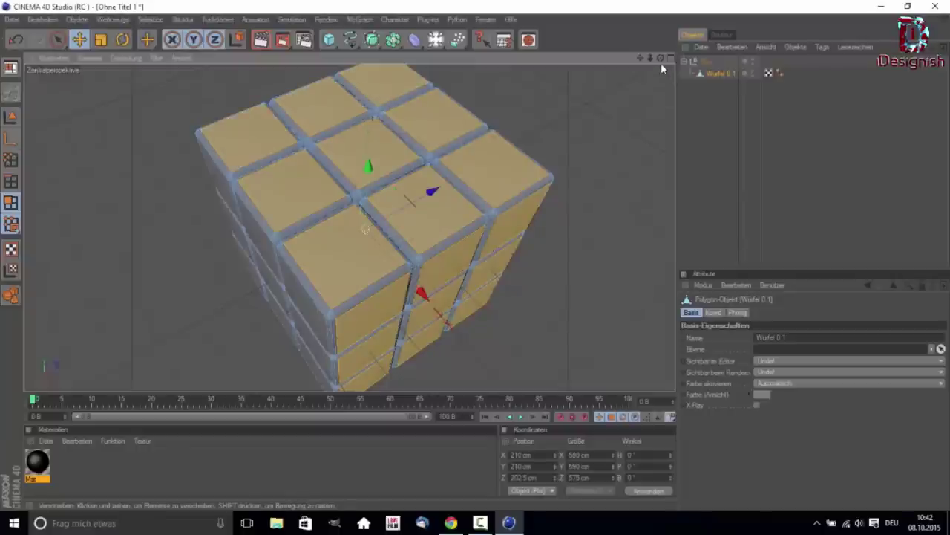
Step: Add the faces of the near-front side to the selection
{"action": "left_click_drag", "start_coordinate": [662, 65], "coordinate": [278, 189]}
{"action": "left_click", "coordinate": [277, 189], "text": "shift"}
{"action": "left_click", "coordinate": [391, 193], "text": "shift"}
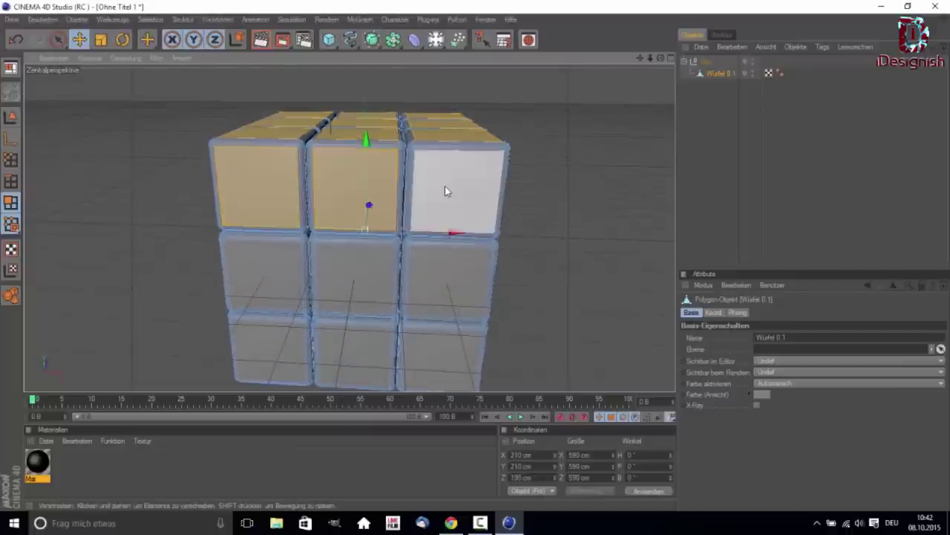
{"action": "left_click", "coordinate": [445, 186], "text": "shift"}
{"action": "left_click", "coordinate": [446, 275], "text": "shift"}
{"action": "left_click", "coordinate": [276, 274], "text": "shift"}
{"action": "left_click", "coordinate": [271, 349], "text": "shift"}
{"action": "left_click", "coordinate": [363, 361], "text": "shift"}
{"action": "left_click", "coordinate": [432, 363], "text": "shift"}
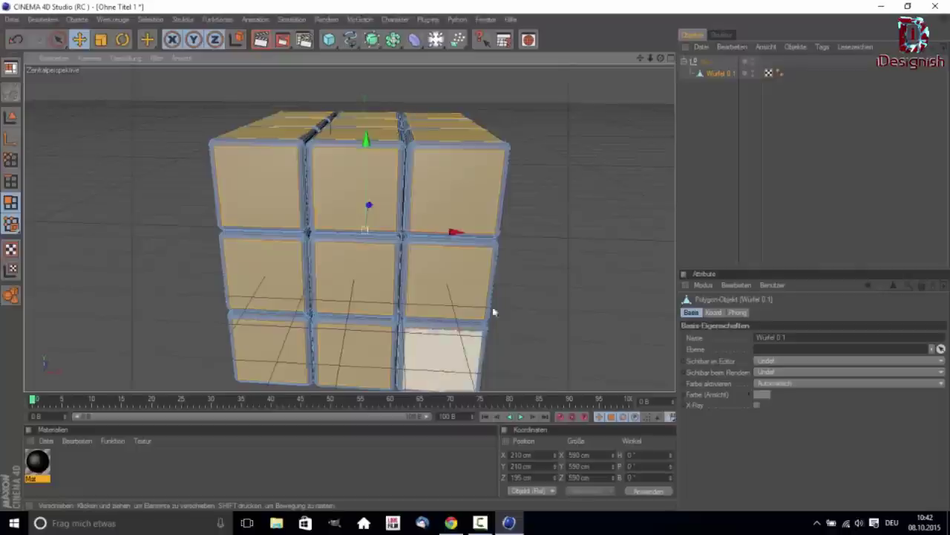
Step: Add all nine faces of the next unselected side
{"action": "left_click_drag", "start_coordinate": [662, 59], "coordinate": [638, 63]}
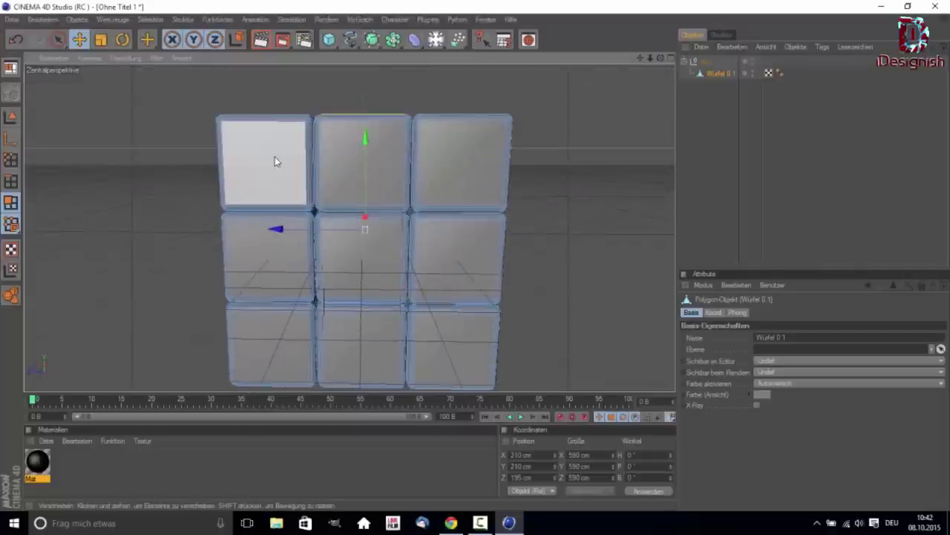
{"action": "left_click", "coordinate": [274, 157], "text": "shift"}
{"action": "left_click", "coordinate": [378, 154], "text": "shift"}
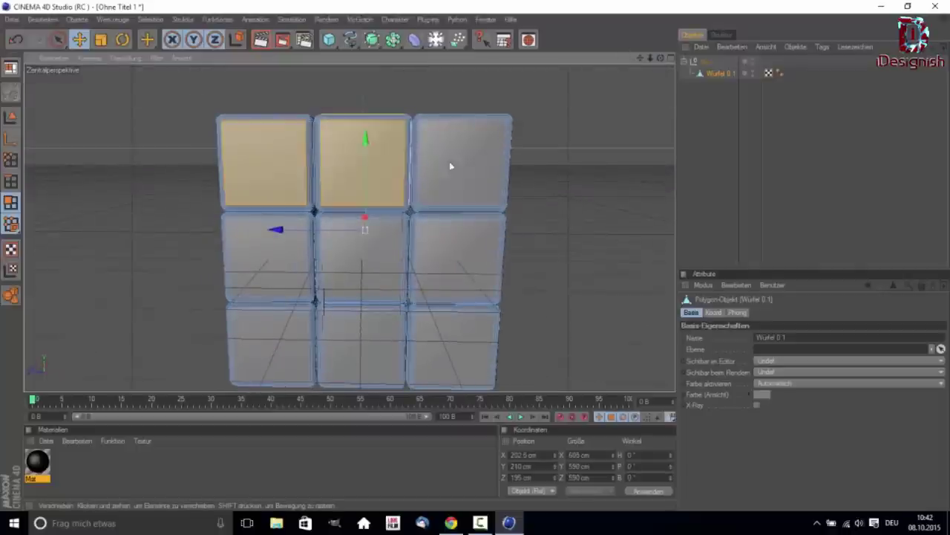
{"action": "left_click", "coordinate": [457, 160], "text": "shift"}
{"action": "left_click", "coordinate": [457, 260], "text": "shift"}
{"action": "left_click", "coordinate": [343, 270], "text": "shift"}
{"action": "left_click", "coordinate": [286, 352], "text": "shift"}
{"action": "left_click", "coordinate": [375, 355], "text": "shift"}
{"action": "left_click", "coordinate": [462, 339], "text": "shift"}
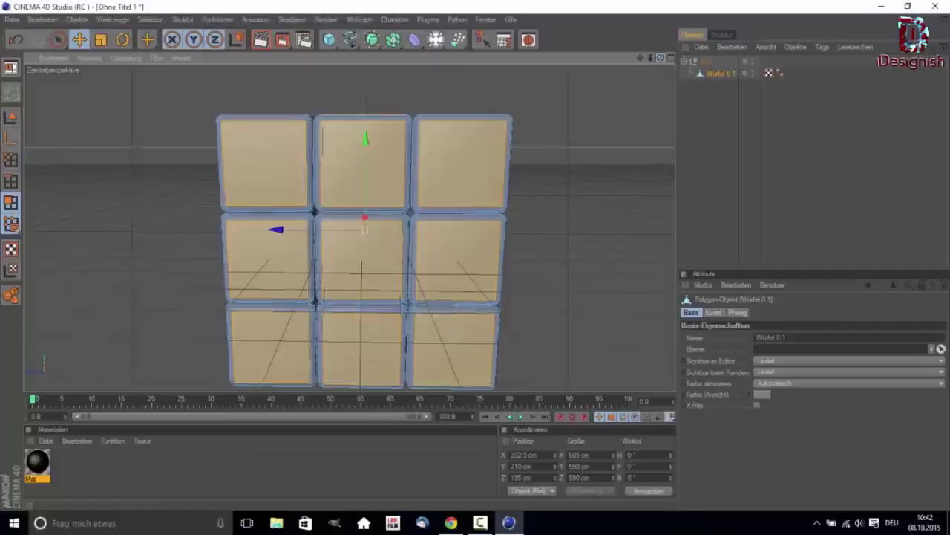
Step: Add the nine faces of a third side, viewed at an angle
{"action": "left_click_drag", "start_coordinate": [660, 59], "coordinate": [660, 62]}
{"action": "left_click", "coordinate": [239, 138], "text": "shift"}
{"action": "left_click", "coordinate": [316, 135], "text": "shift"}
{"action": "left_click", "coordinate": [405, 186], "text": "shift"}
{"action": "left_click", "coordinate": [403, 239], "text": "shift"}
{"action": "left_click", "coordinate": [311, 257], "text": "shift"}
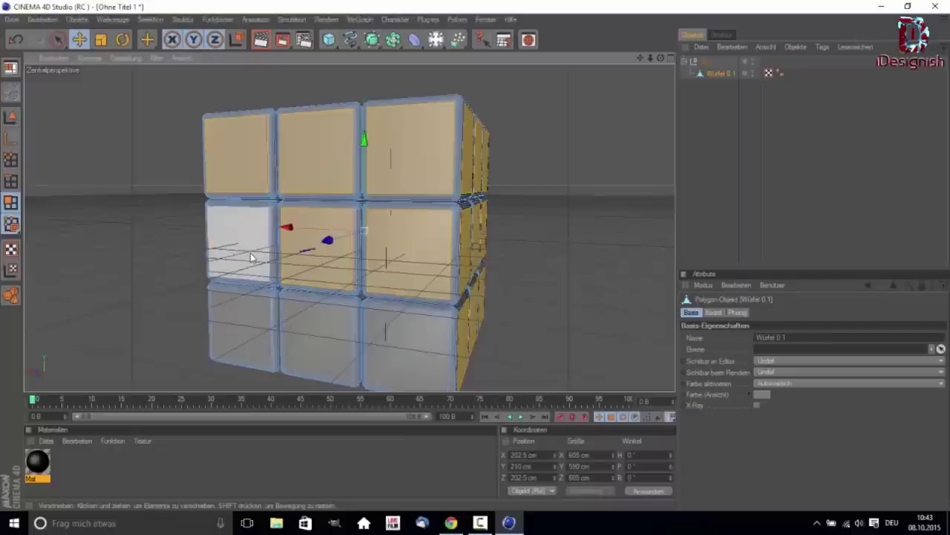
{"action": "left_click", "coordinate": [248, 259], "text": "shift"}
{"action": "left_click", "coordinate": [272, 319], "text": "shift"}
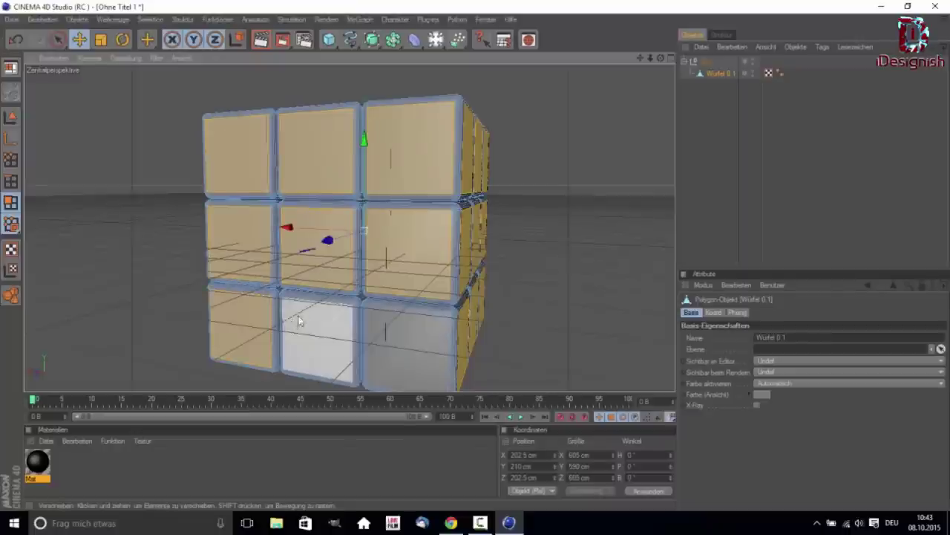
{"action": "scroll", "coordinate": [255, 297], "scroll_direction": "up", "scroll_amount": 3}
{"action": "scroll", "coordinate": [249, 315], "scroll_direction": "down", "scroll_amount": 1}
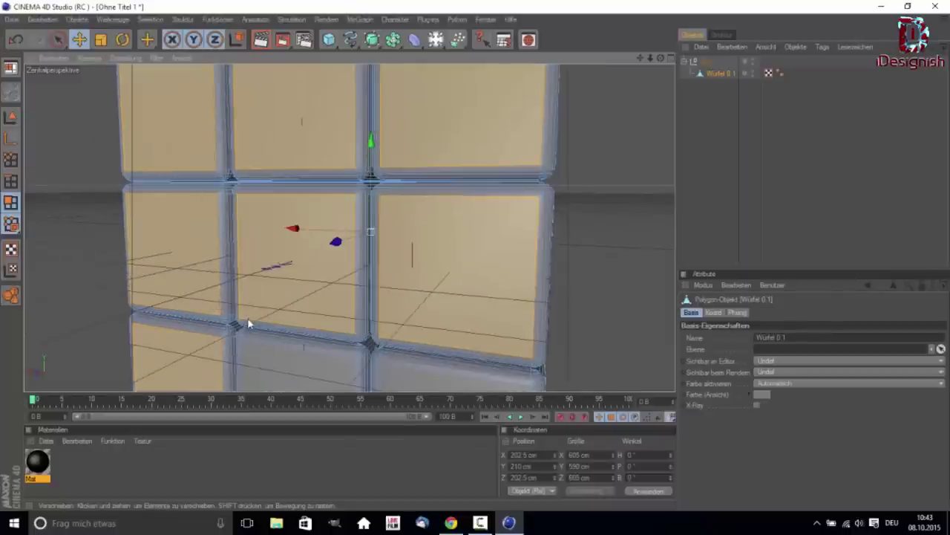
{"action": "left_click", "coordinate": [297, 359], "text": "shift"}
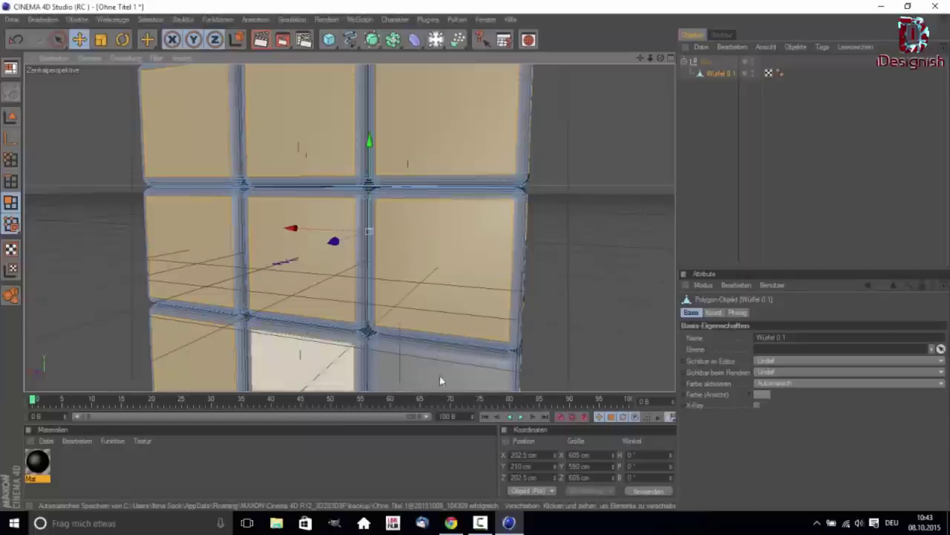
{"action": "left_click", "coordinate": [415, 368], "text": "shift"}
{"action": "scroll", "coordinate": [467, 309], "scroll_direction": "down", "scroll_amount": 2}
{"action": "scroll", "coordinate": [608, 160], "scroll_direction": "down", "scroll_amount": 2}
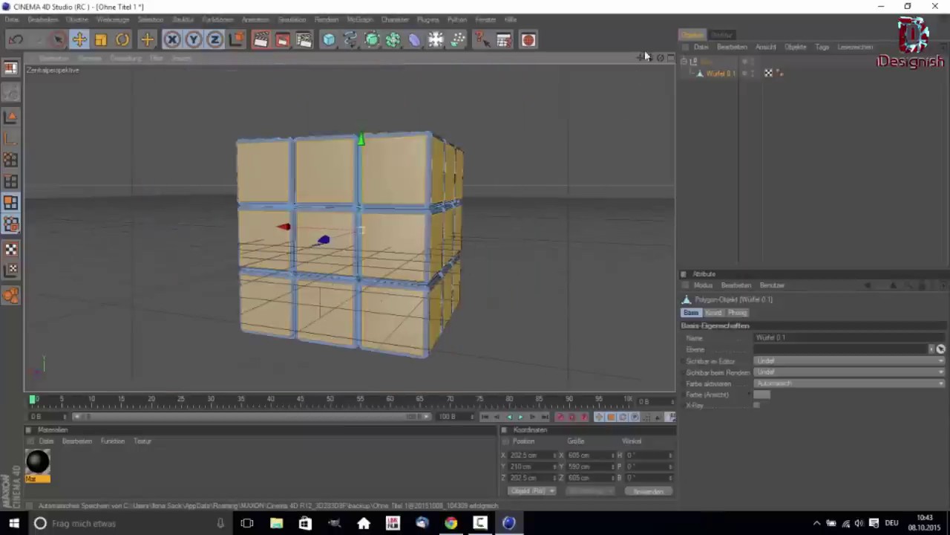
Step: Add the nine faces of the final side, completing all outer faces
{"action": "left_click_drag", "start_coordinate": [661, 60], "coordinate": [658, 58]}
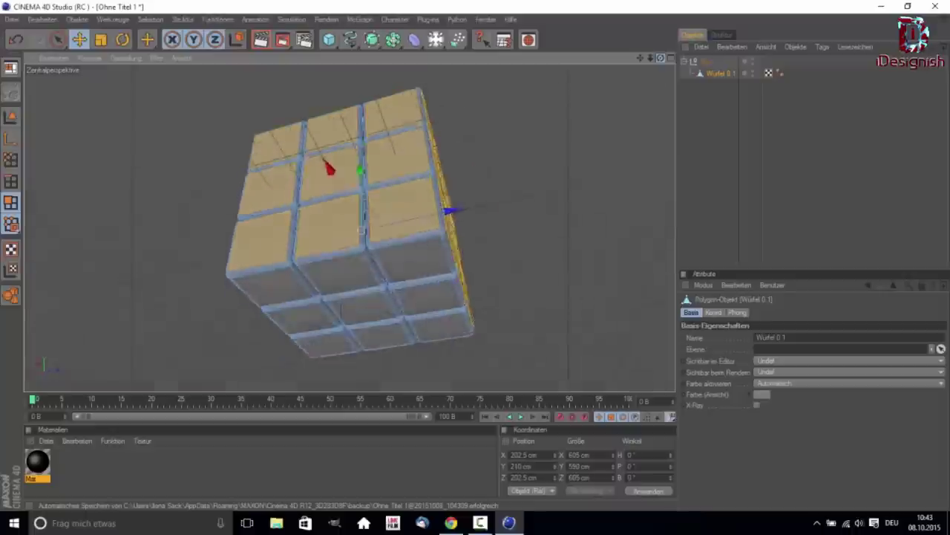
{"action": "left_click", "coordinate": [410, 175], "text": "shift"}
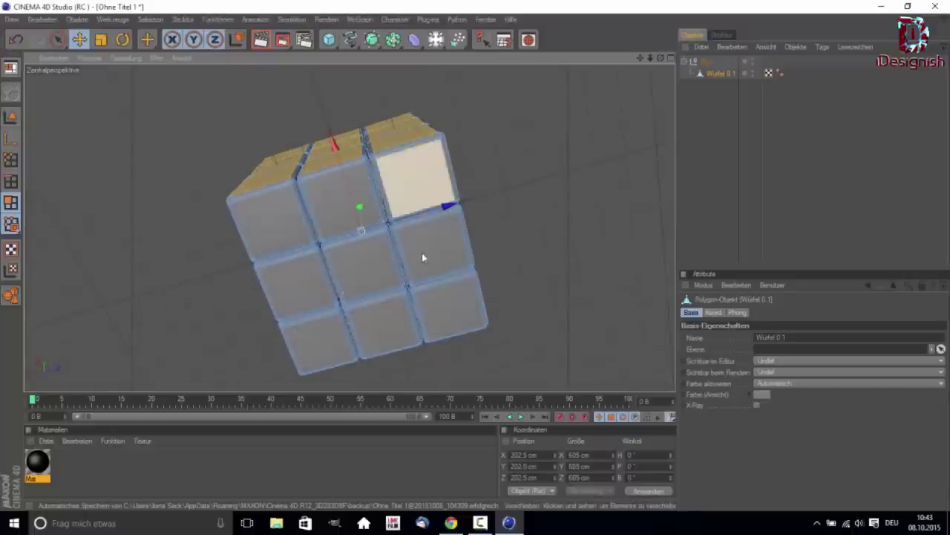
{"action": "left_click", "coordinate": [434, 245], "text": "shift"}
{"action": "left_click", "coordinate": [449, 306], "text": "shift"}
{"action": "left_click", "coordinate": [377, 324], "text": "shift"}
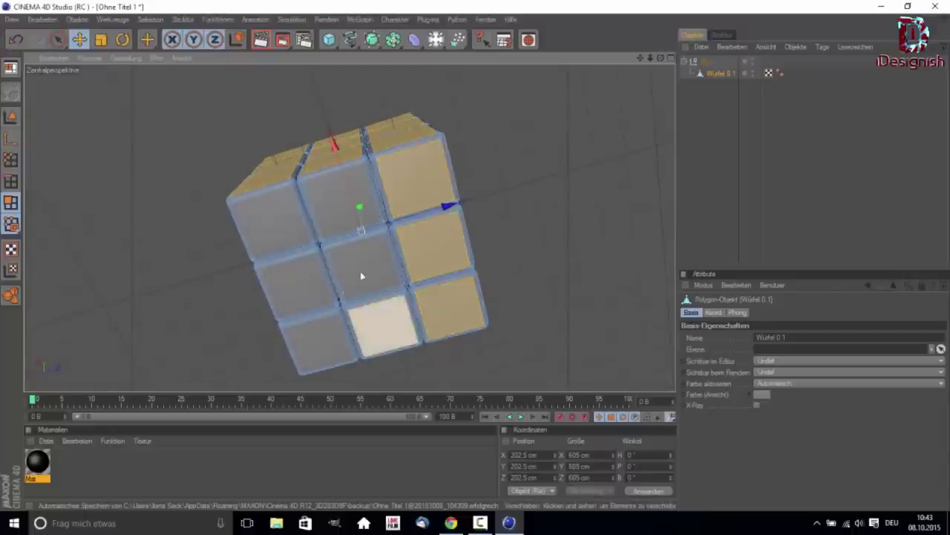
{"action": "left_click", "coordinate": [364, 263], "text": "shift"}
{"action": "left_click", "coordinate": [340, 197], "text": "shift"}
{"action": "left_click", "coordinate": [270, 218], "text": "shift"}
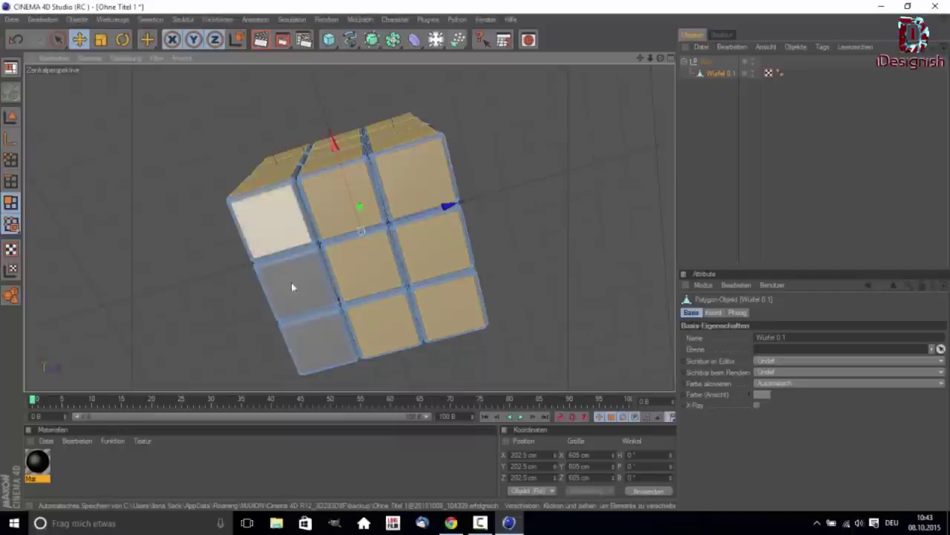
{"action": "left_click", "coordinate": [301, 309], "text": "shift"}
{"action": "left_click", "coordinate": [314, 333], "text": "shift"}
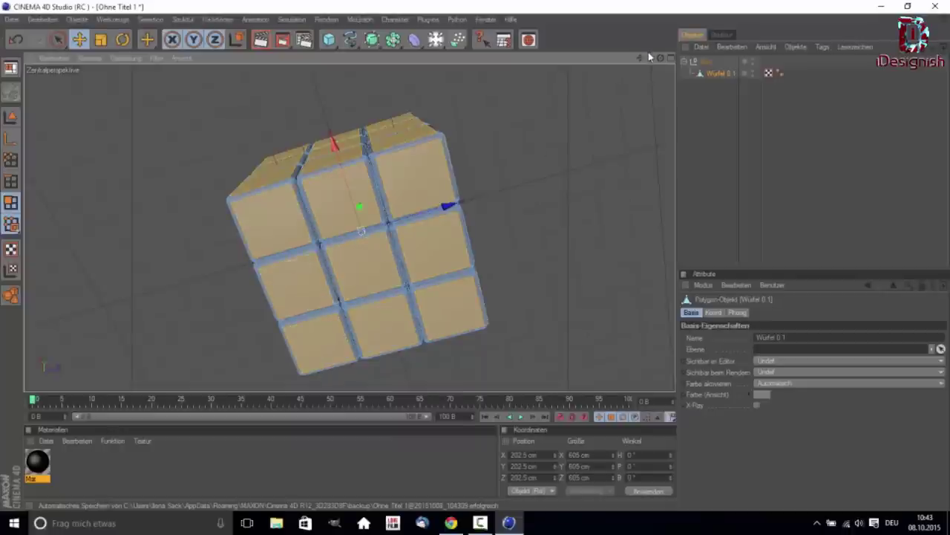
{"action": "left_click_drag", "start_coordinate": [660, 57], "coordinate": [616, 61]}
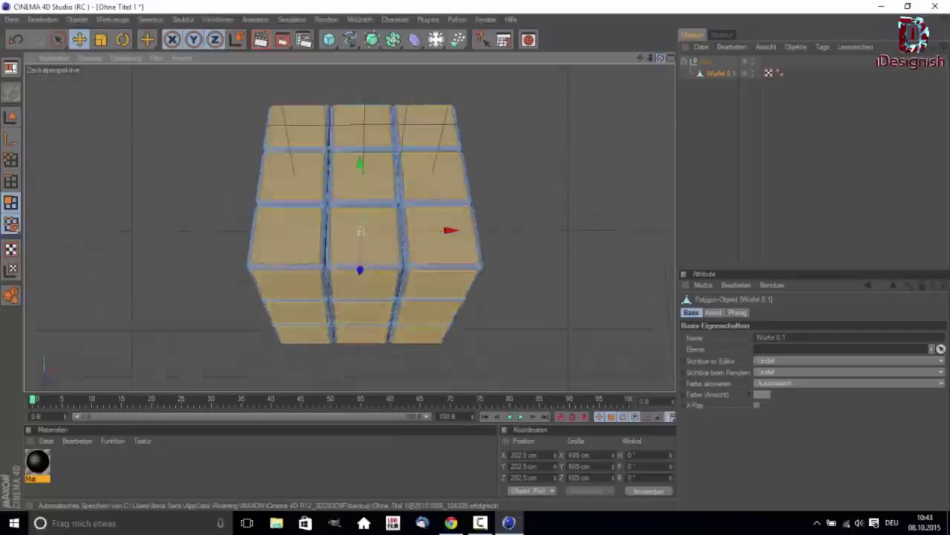
{"action": "scroll", "coordinate": [442, 174], "scroll_direction": "up", "scroll_amount": 1}
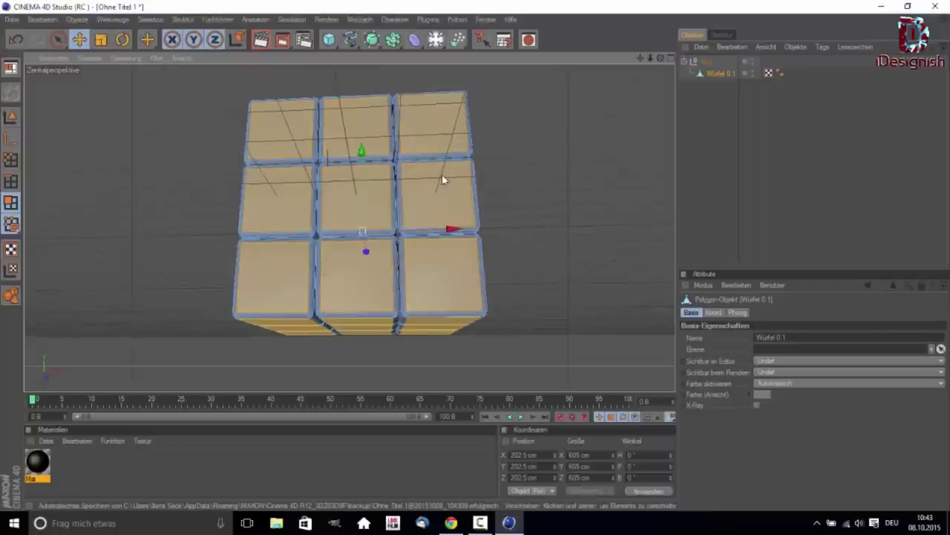
Step: Inset the selected sticker faces of Würfel 0.1 by 2.5 cm with Innen extrudieren
{"action": "right_click", "coordinate": [331, 199]}
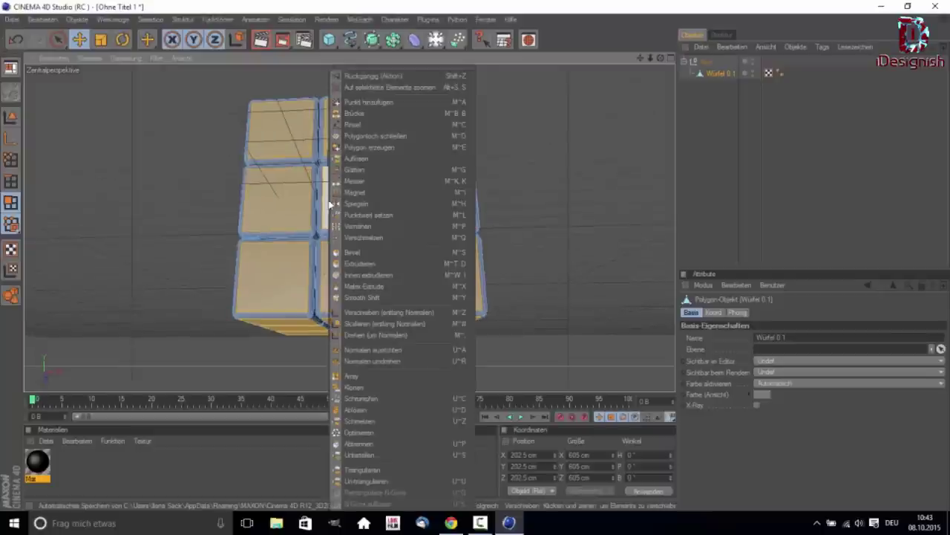
{"action": "left_click", "coordinate": [376, 276]}
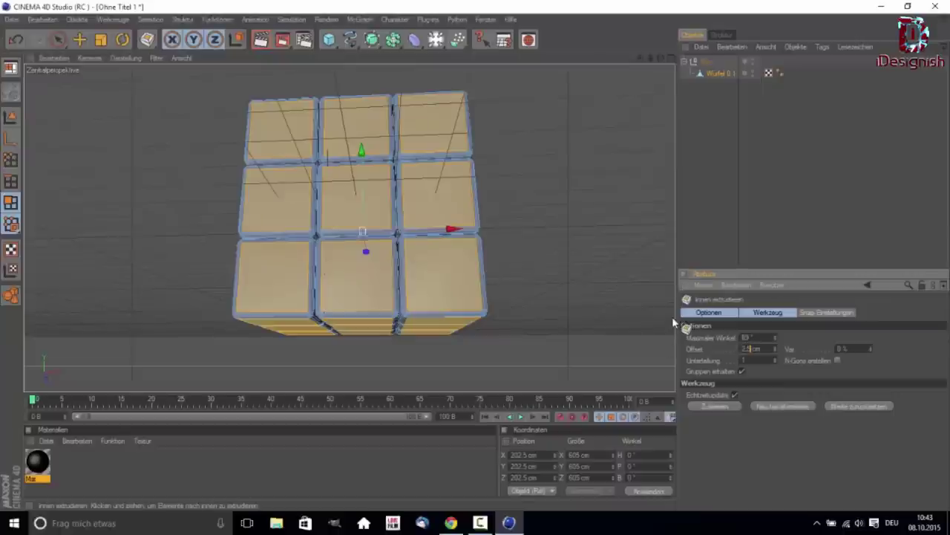
{"action": "left_click", "coordinate": [715, 407]}
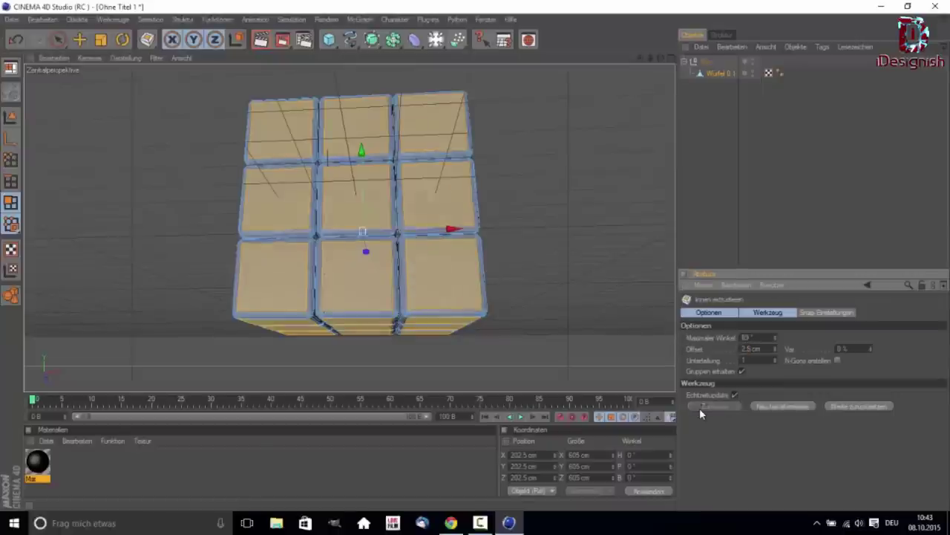
{"action": "scroll", "coordinate": [481, 208], "scroll_direction": "up", "scroll_amount": 3}
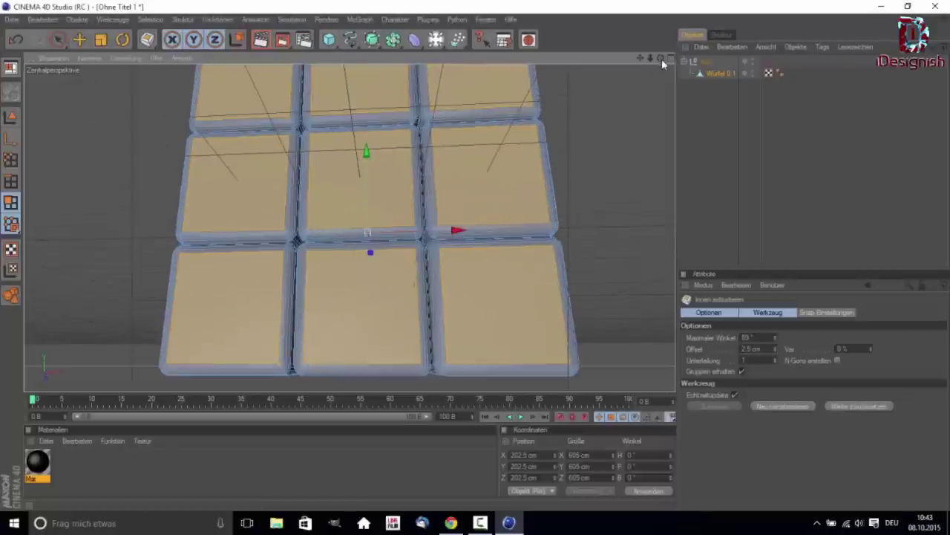
{"action": "mouse_move", "coordinate": [660, 55]}
{"action": "left_mouse_down"}
{"action": "mouse_move", "coordinate": [660, 89]}
{"action": "mouse_move", "coordinate": [645, 69]}
{"action": "left_mouse_up"}
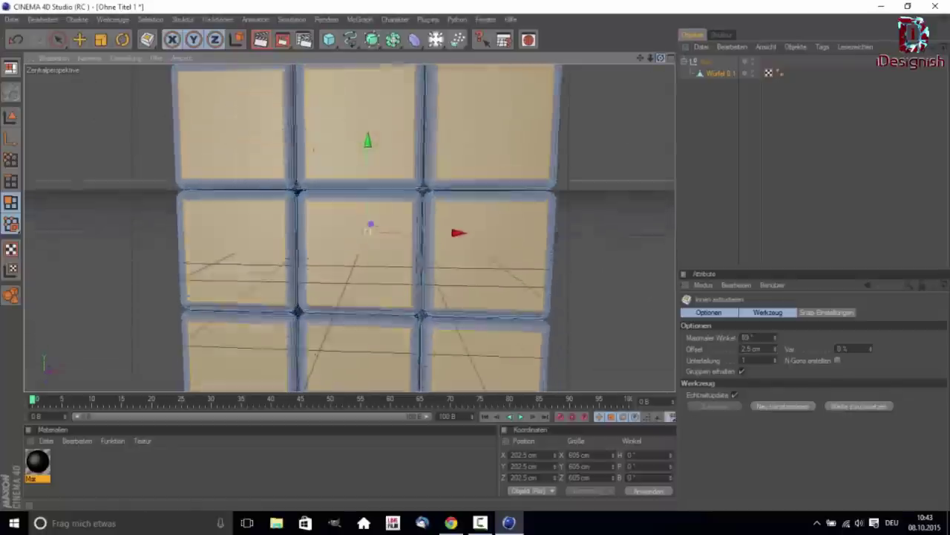
{"action": "scroll", "coordinate": [470, 179], "scroll_direction": "up", "scroll_amount": 2}
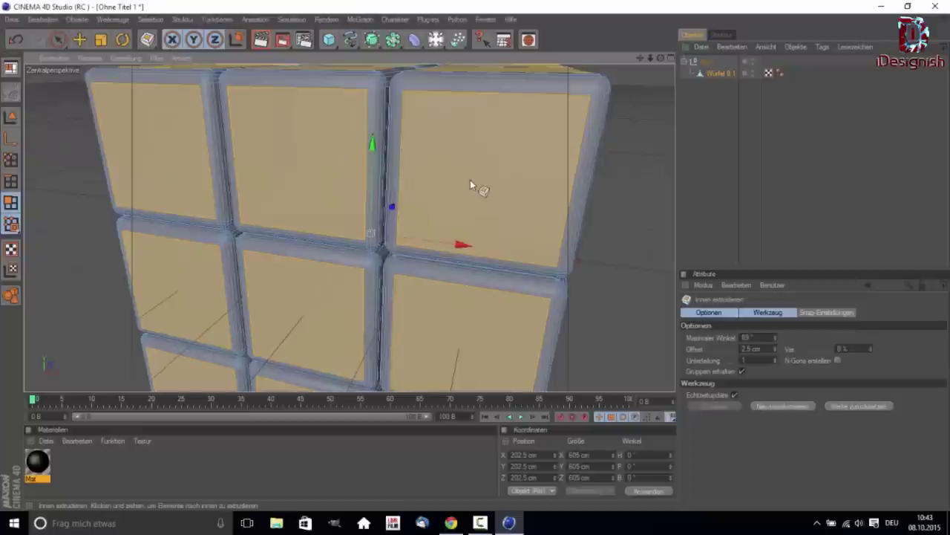
Step: Extrude the inset sticker faces outward by 1.5 cm so they stand raised
{"action": "right_click", "coordinate": [446, 171]}
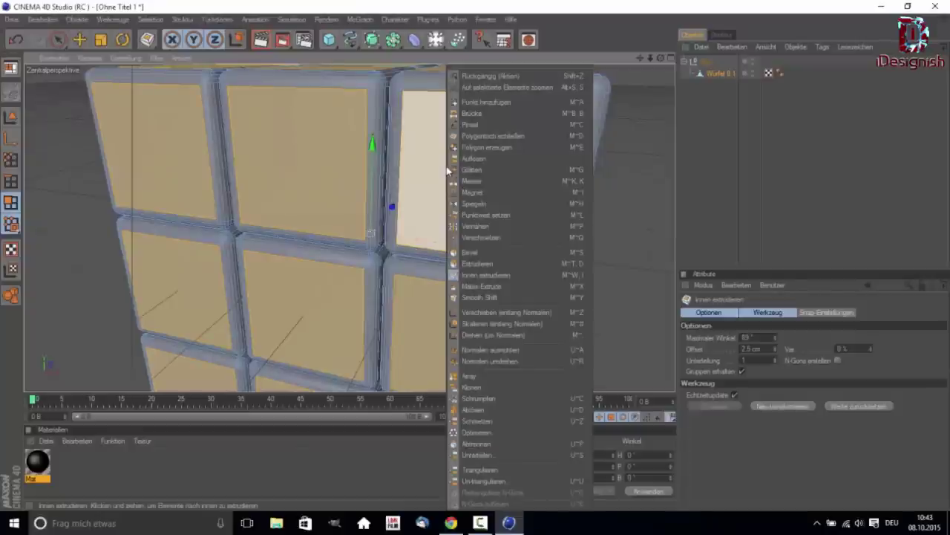
{"action": "left_click", "coordinate": [479, 264]}
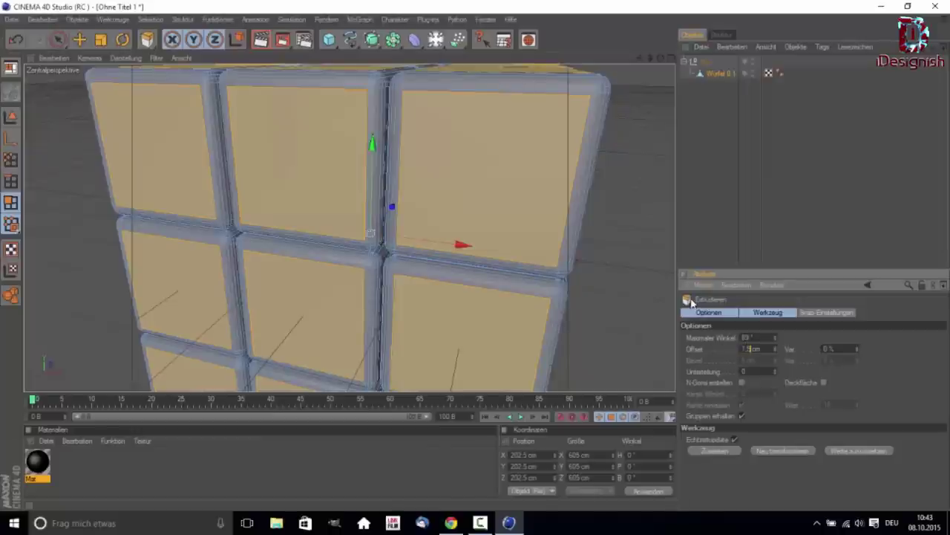
{"action": "left_click", "coordinate": [718, 451]}
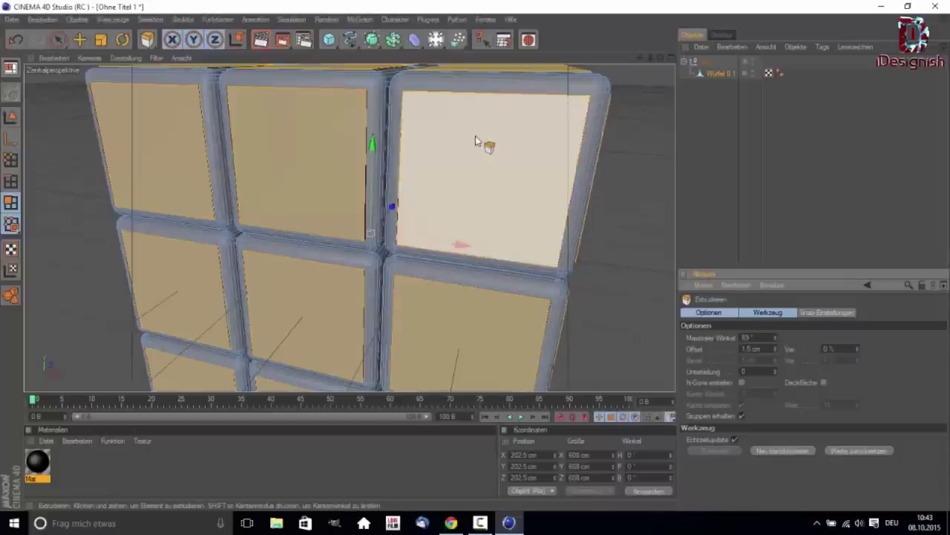
{"action": "scroll", "coordinate": [475, 136], "scroll_direction": "down", "scroll_amount": 4}
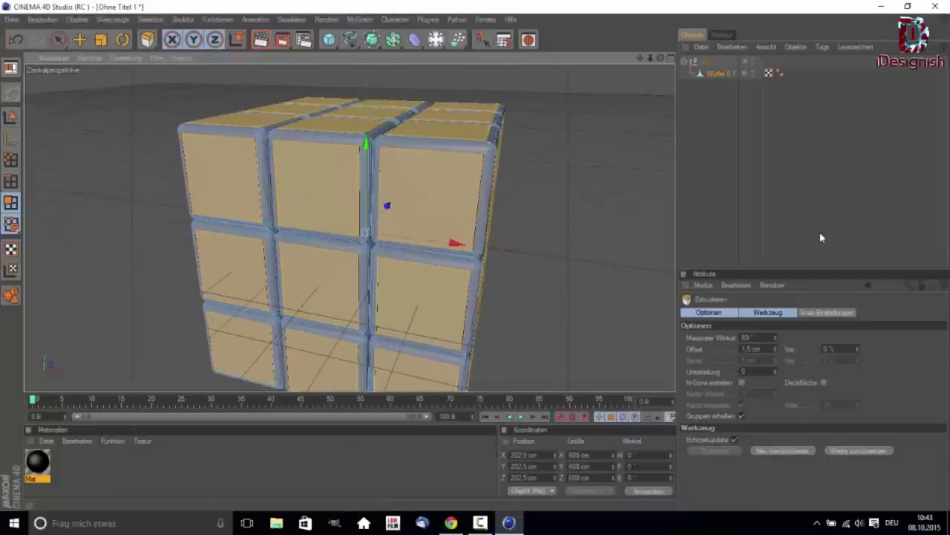
{"action": "left_click", "coordinate": [709, 74]}
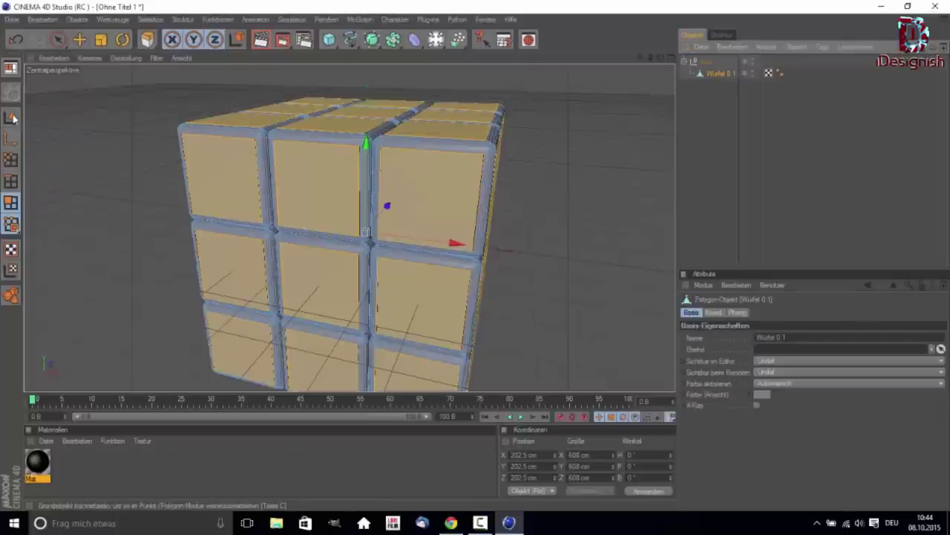
Step: In Model mode, apply the black Mat material to Würfel 0.1, then return to Polygon mode
{"action": "left_click", "coordinate": [58, 41]}
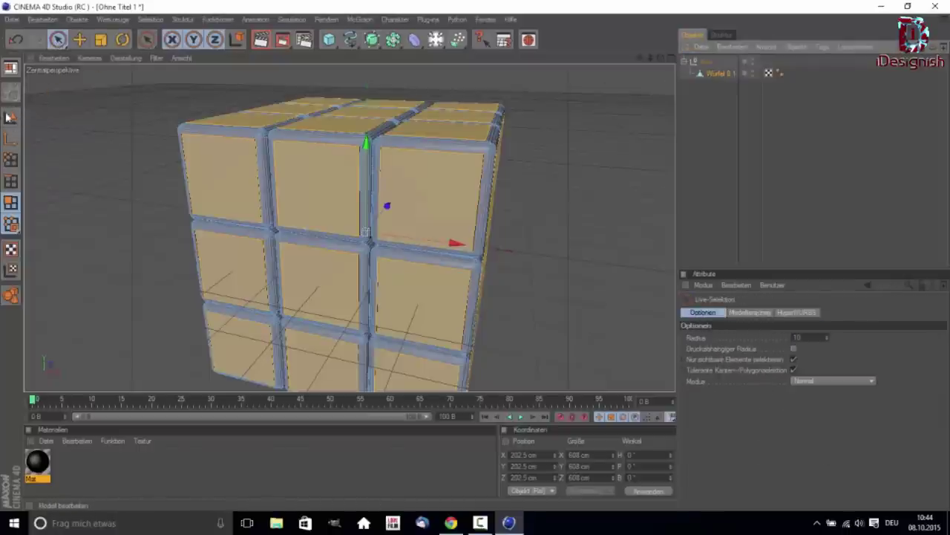
{"action": "left_click", "coordinate": [9, 123]}
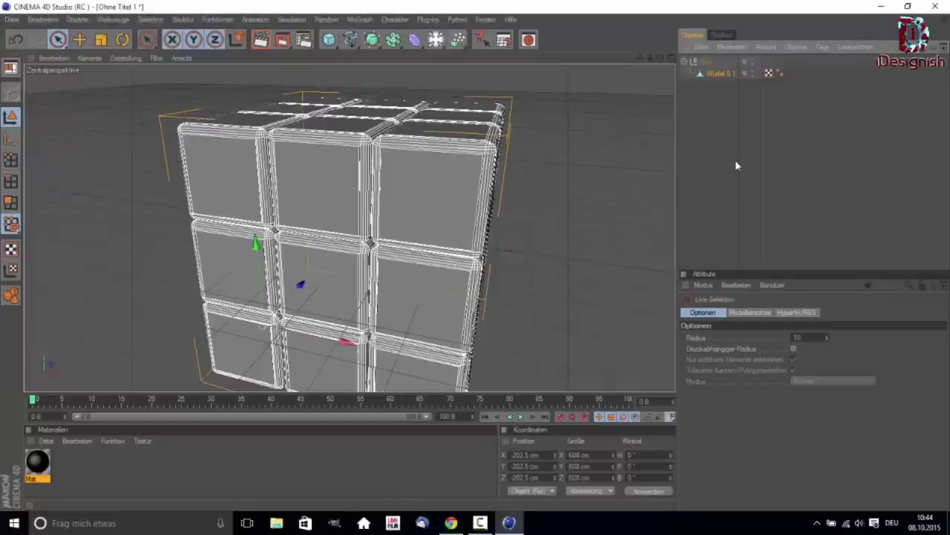
{"action": "left_click_drag", "start_coordinate": [724, 74], "coordinate": [418, 500]}
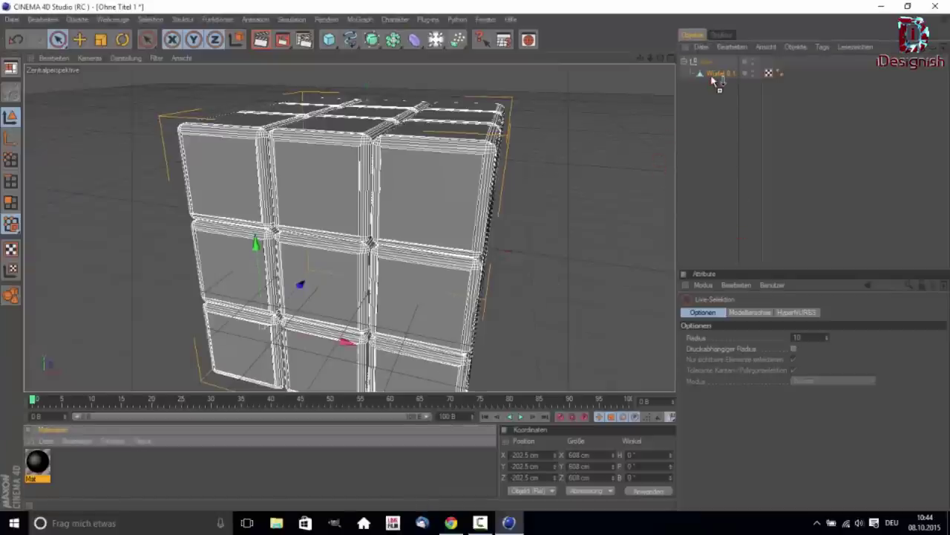
{"action": "left_click_drag", "start_coordinate": [713, 78], "coordinate": [715, 74]}
{"action": "left_click", "coordinate": [748, 208]}
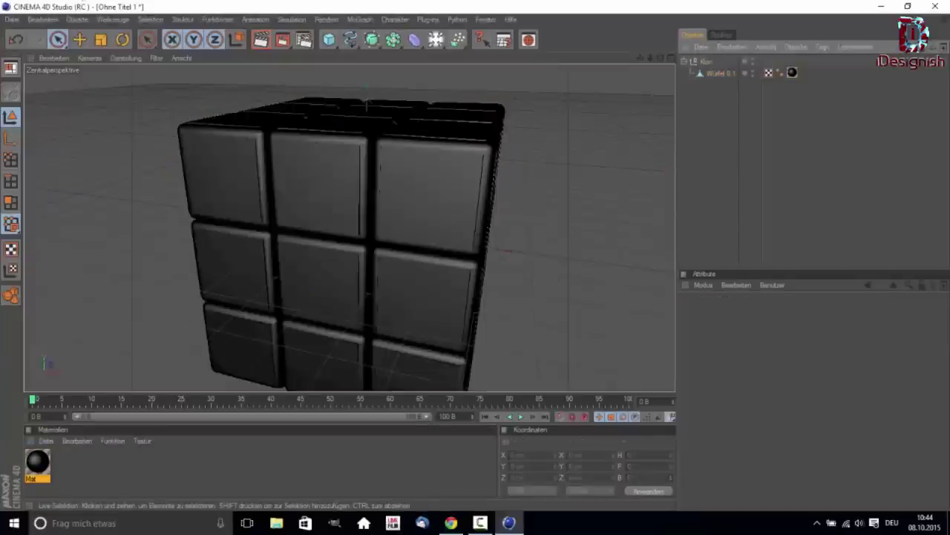
{"action": "left_click", "coordinate": [11, 203]}
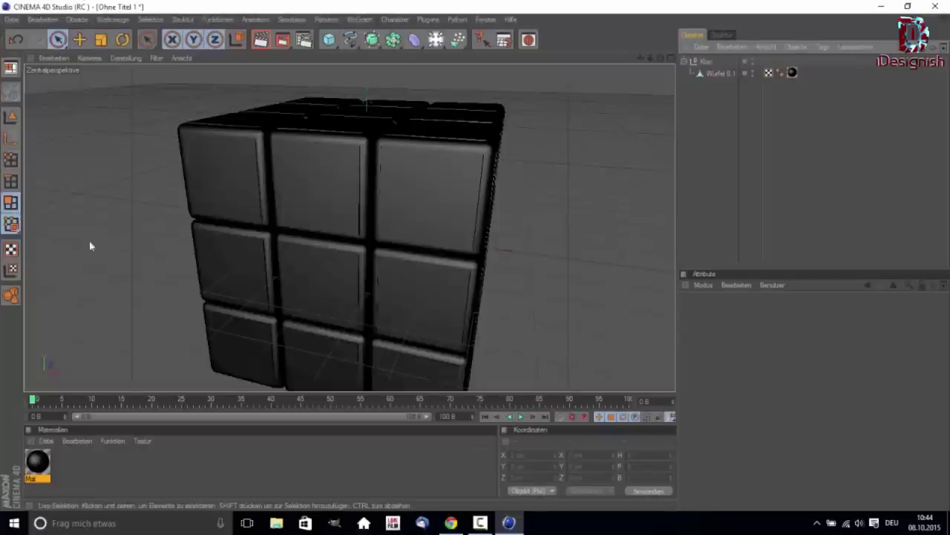
{"action": "left_click", "coordinate": [712, 75]}
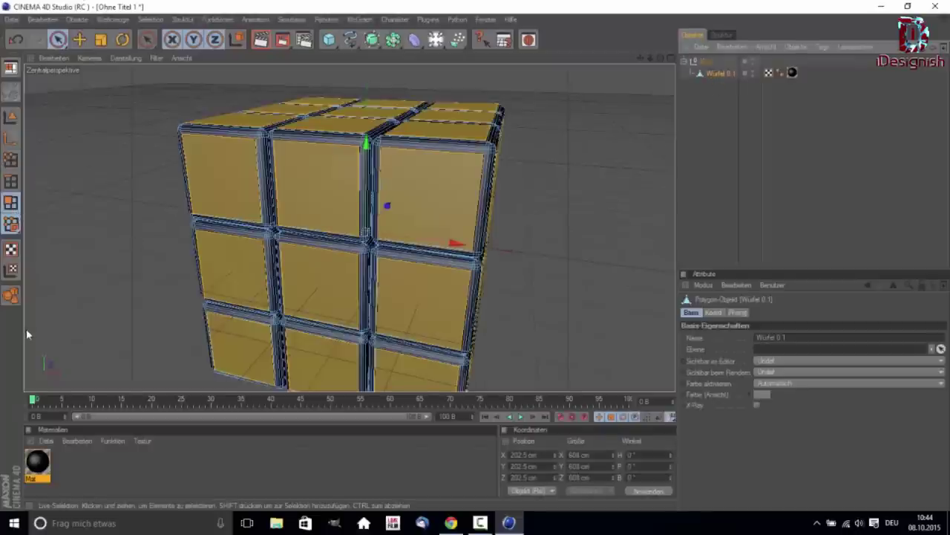
Step: Set Mat 1's colour to pure white (255/255/255)
{"action": "double_click", "coordinate": [83, 468]}
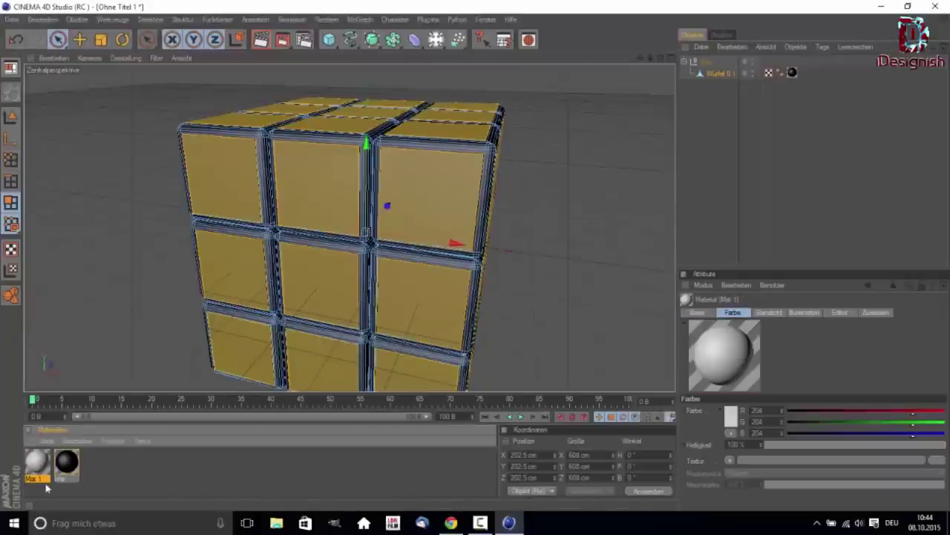
{"action": "double_click", "coordinate": [32, 461]}
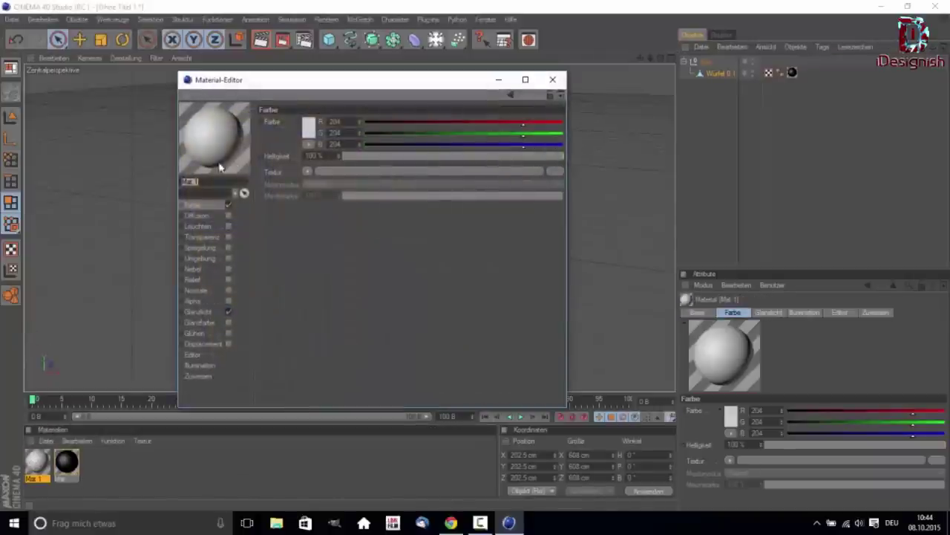
{"action": "left_click", "coordinate": [307, 136]}
{"action": "left_click", "coordinate": [236, 123]}
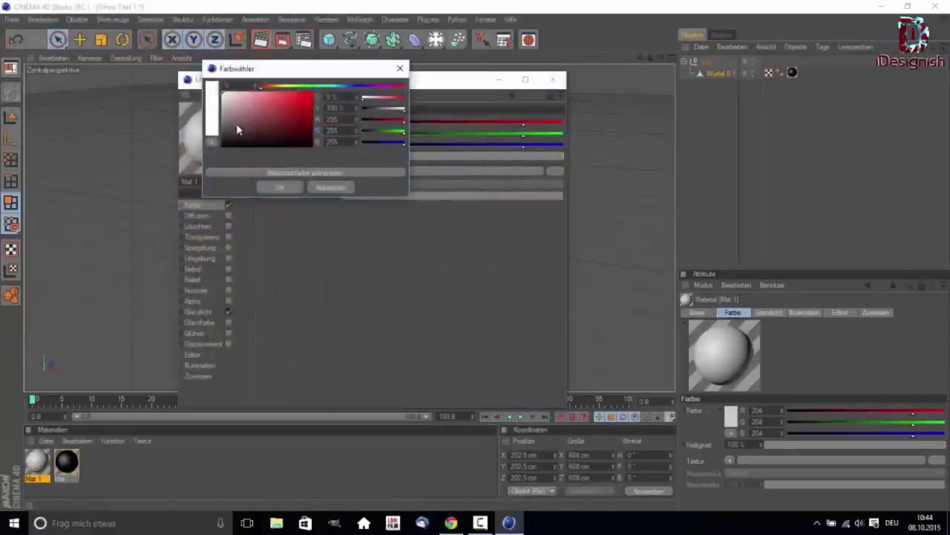
{"action": "left_click", "coordinate": [275, 187]}
{"action": "left_click", "coordinate": [553, 80]}
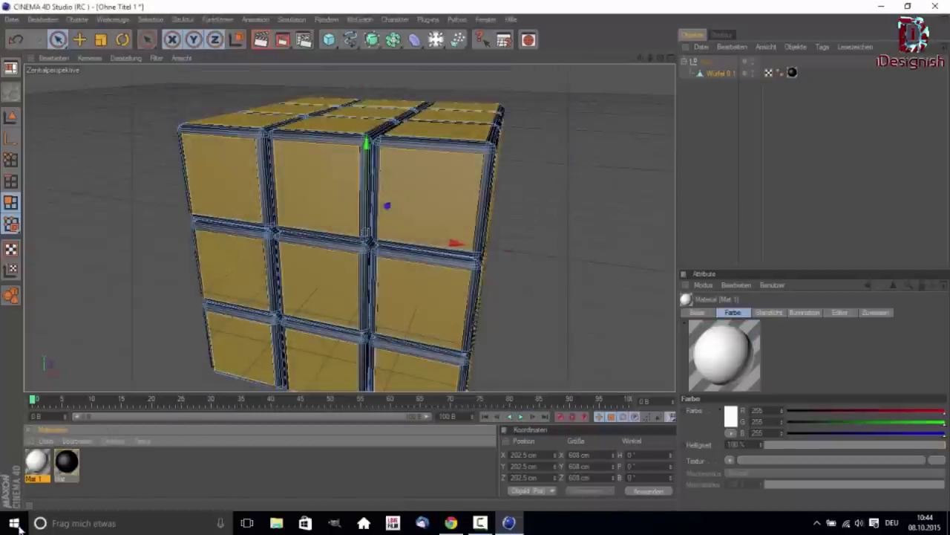
Step: Create Mat 2 and colour it bright red
{"action": "double_click", "coordinate": [80, 479]}
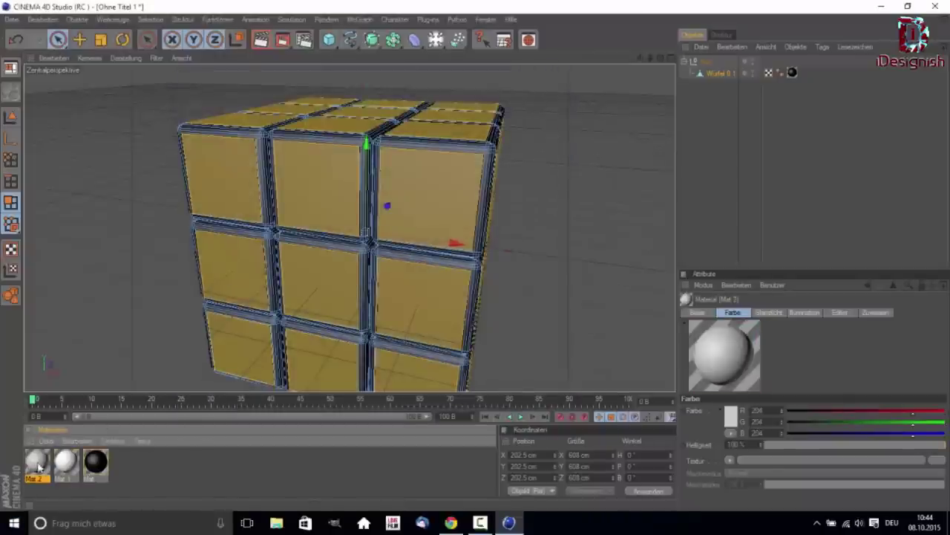
{"action": "double_click", "coordinate": [35, 462]}
{"action": "left_click", "coordinate": [317, 130]}
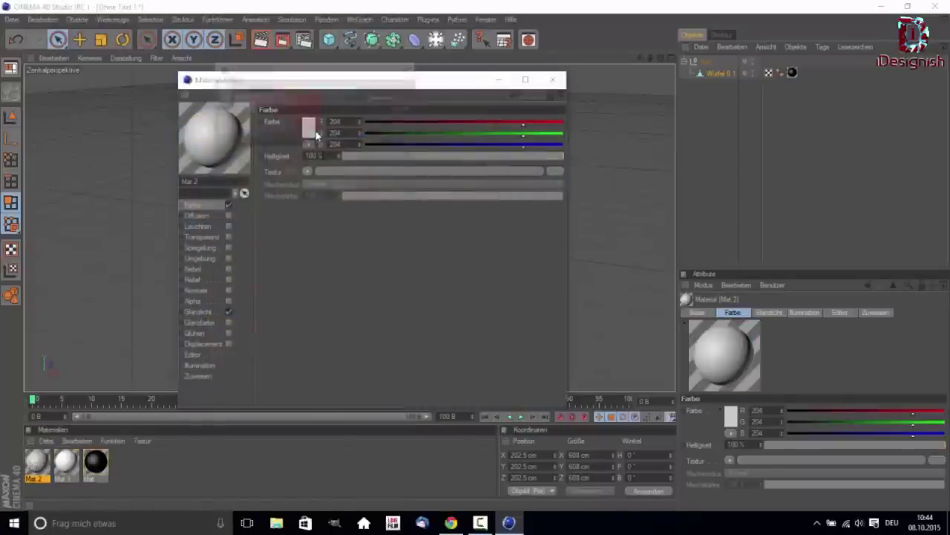
{"action": "left_click_drag", "start_coordinate": [317, 126], "coordinate": [341, 98]}
{"action": "left_click", "coordinate": [297, 189]}
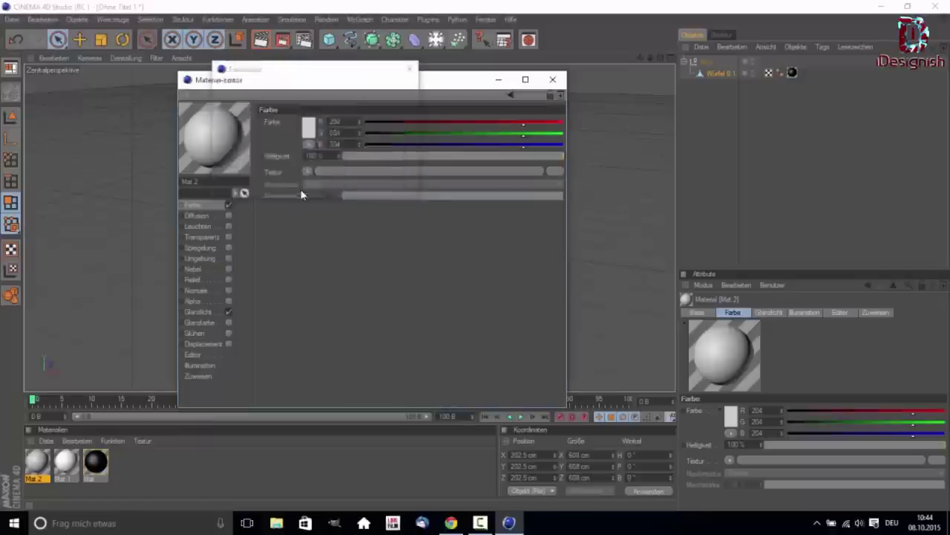
{"action": "left_click", "coordinate": [552, 80]}
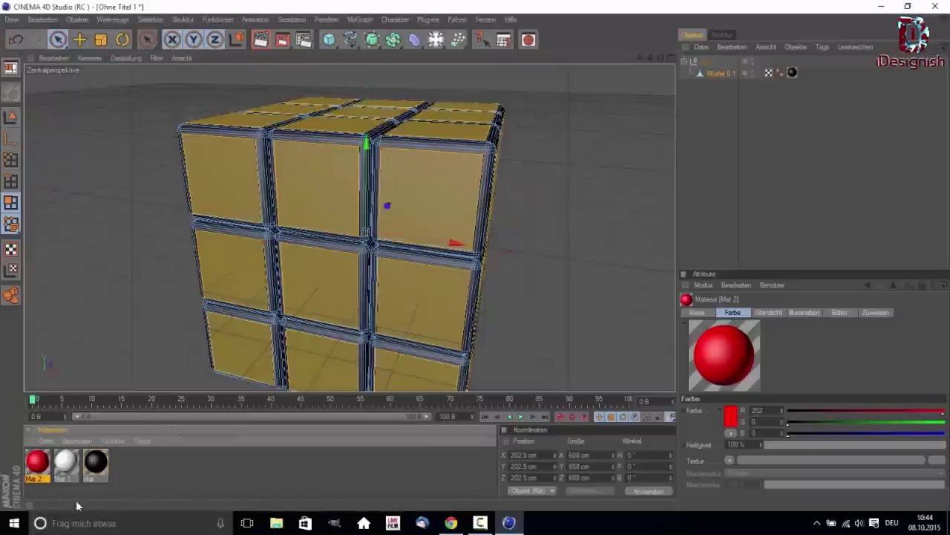
Step: Create Mat 3 and colour it orange
{"action": "double_click", "coordinate": [136, 474]}
{"action": "double_click", "coordinate": [37, 461]}
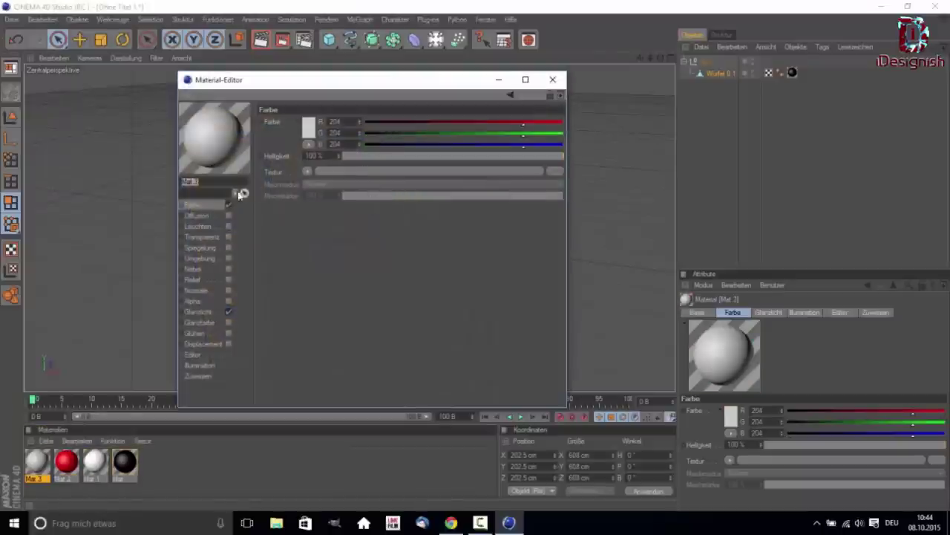
{"action": "left_click", "coordinate": [308, 134]}
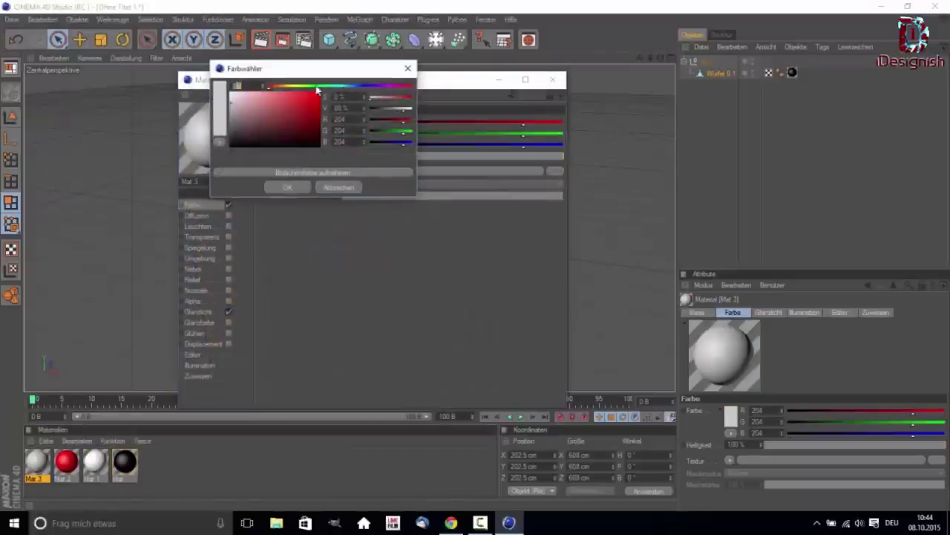
{"action": "left_click_drag", "start_coordinate": [290, 89], "coordinate": [281, 87]}
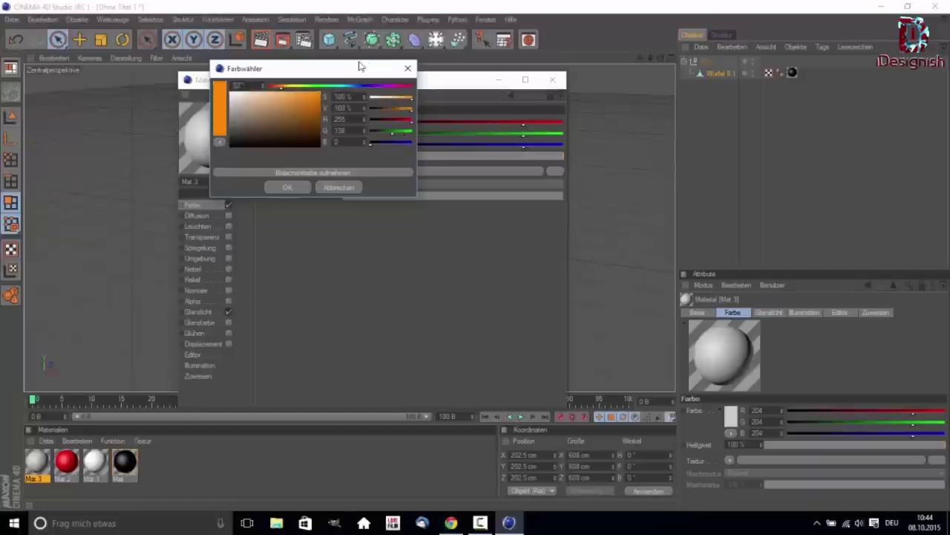
{"action": "left_click", "coordinate": [301, 186]}
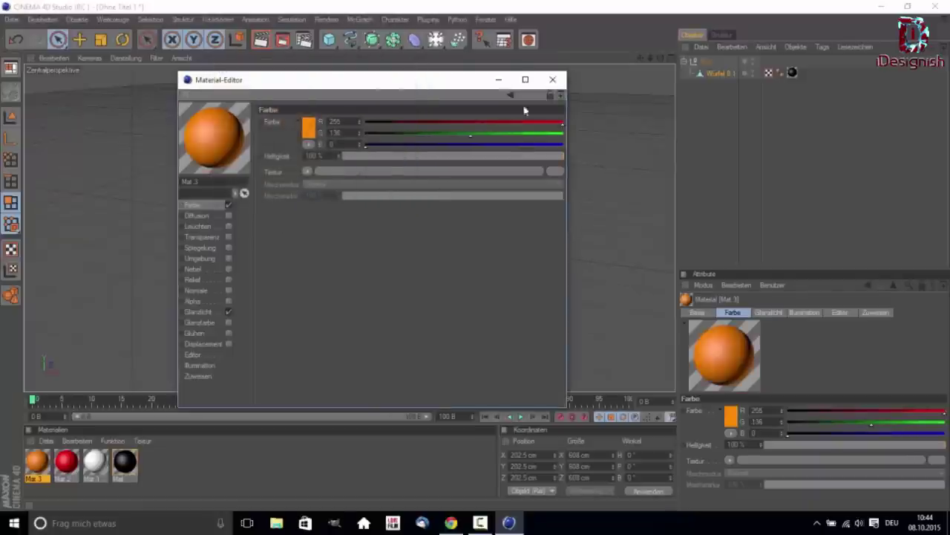
{"action": "left_click", "coordinate": [552, 79]}
Step: Create Mat 4 and colour it bright yellow
{"action": "double_click", "coordinate": [209, 486]}
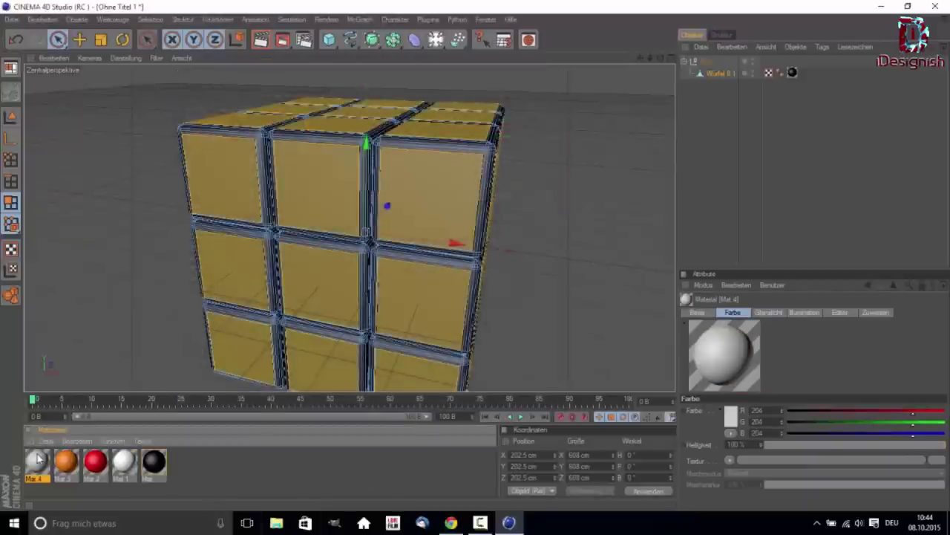
{"action": "double_click", "coordinate": [37, 460]}
{"action": "left_click", "coordinate": [309, 131]}
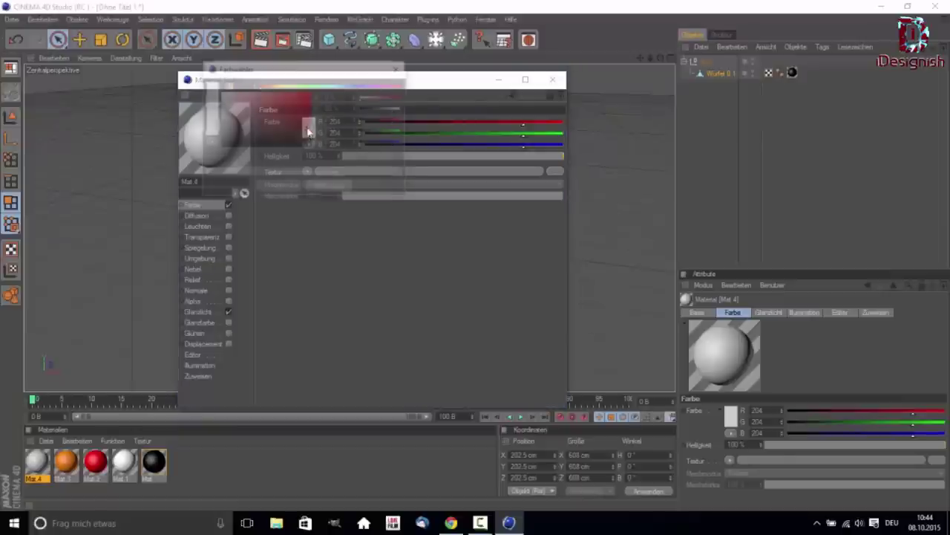
{"action": "left_click", "coordinate": [285, 86]}
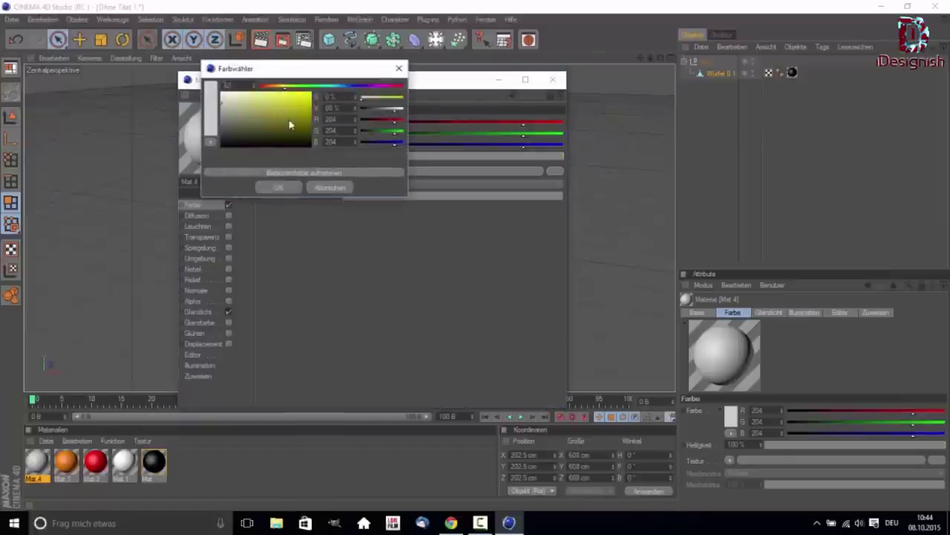
{"action": "left_click_drag", "start_coordinate": [290, 125], "coordinate": [311, 91]}
{"action": "left_click", "coordinate": [296, 190]}
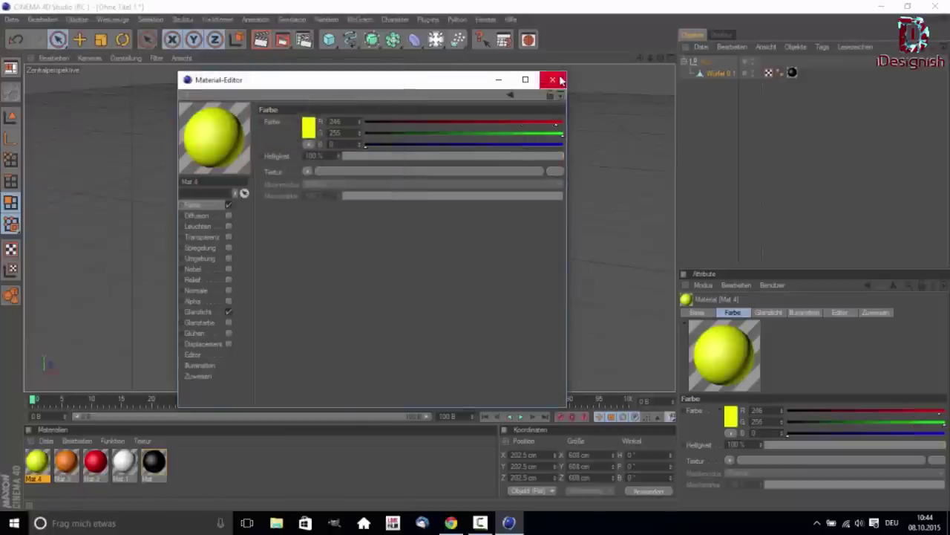
{"action": "left_click", "coordinate": [553, 80]}
Step: Create Mat 5 and colour it fully saturated blue (0/72/255)
{"action": "double_click", "coordinate": [178, 467]}
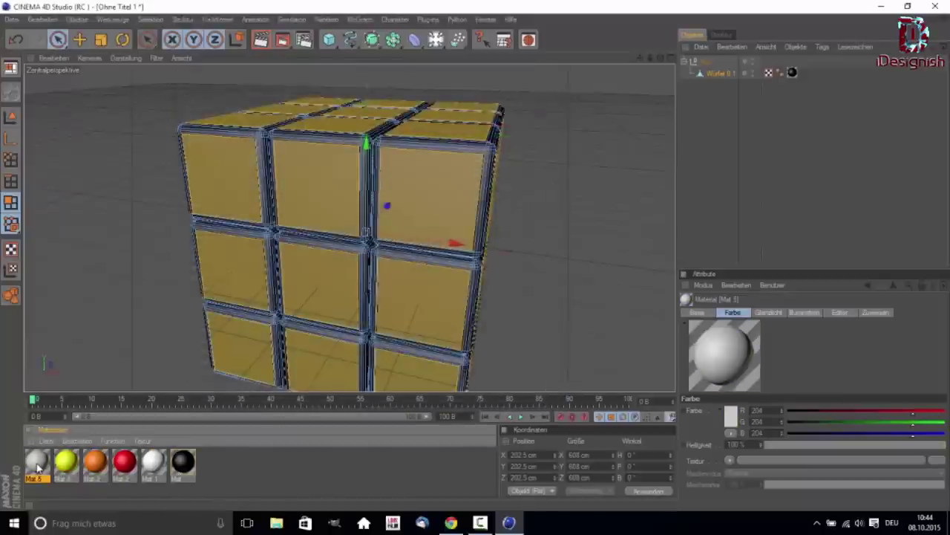
{"action": "double_click", "coordinate": [37, 467]}
{"action": "left_click", "coordinate": [308, 127]}
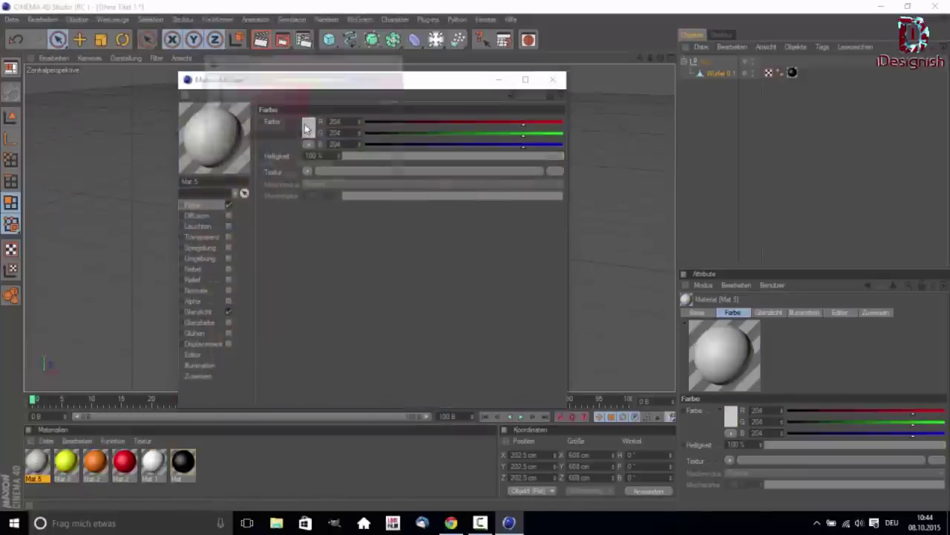
{"action": "left_click", "coordinate": [344, 80]}
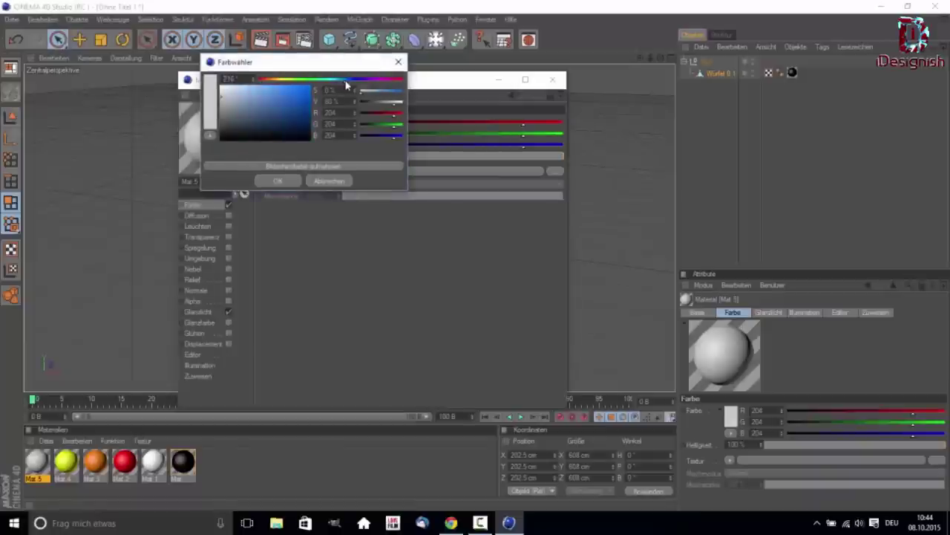
{"action": "left_click_drag", "start_coordinate": [343, 84], "coordinate": [350, 86]}
{"action": "left_click_drag", "start_coordinate": [290, 117], "coordinate": [359, 77]}
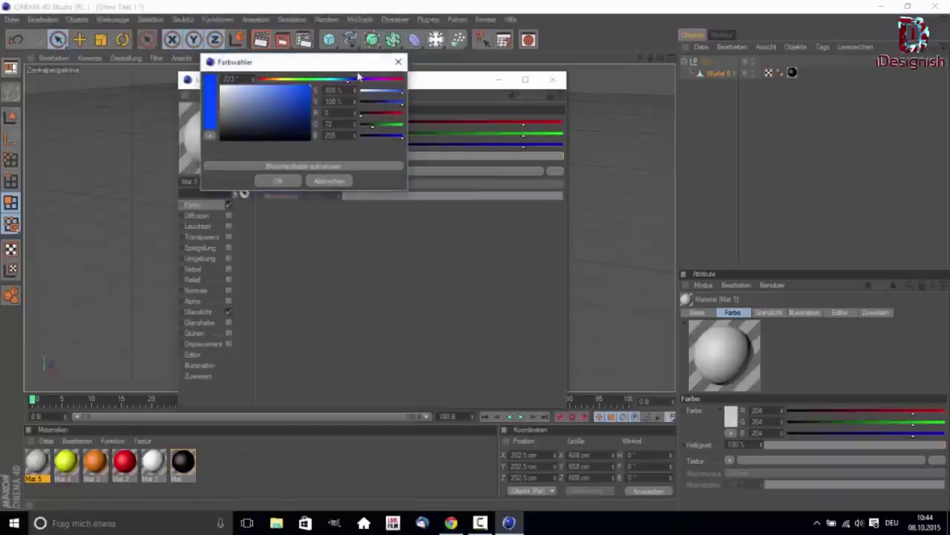
{"action": "left_click", "coordinate": [278, 181]}
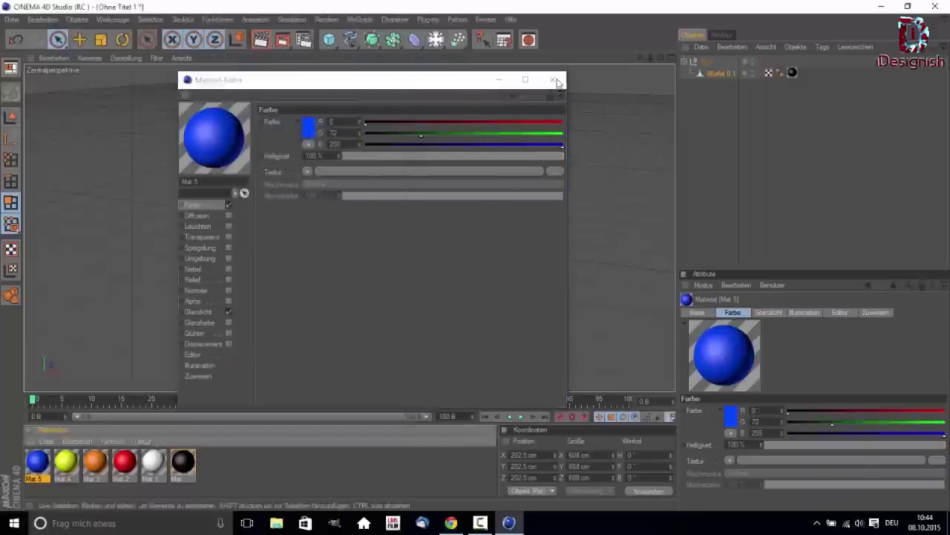
{"action": "left_click", "coordinate": [553, 79]}
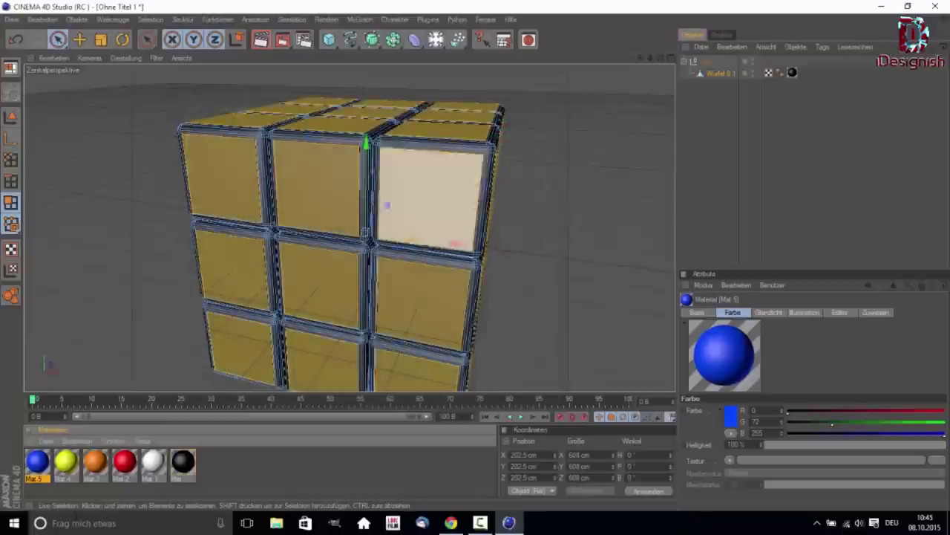
Step: Select the nine front sticker polygons of the cube
{"action": "left_click", "coordinate": [443, 201]}
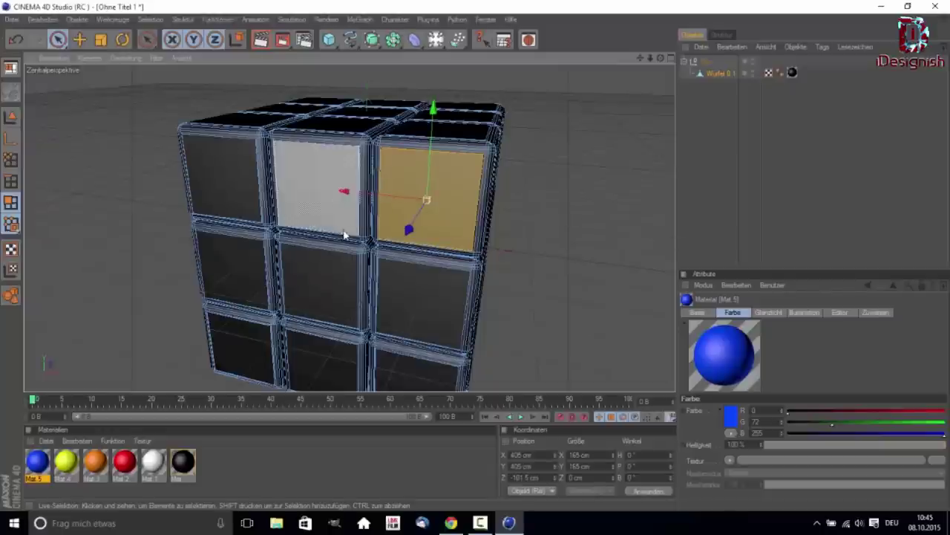
{"action": "left_click", "coordinate": [342, 183]}
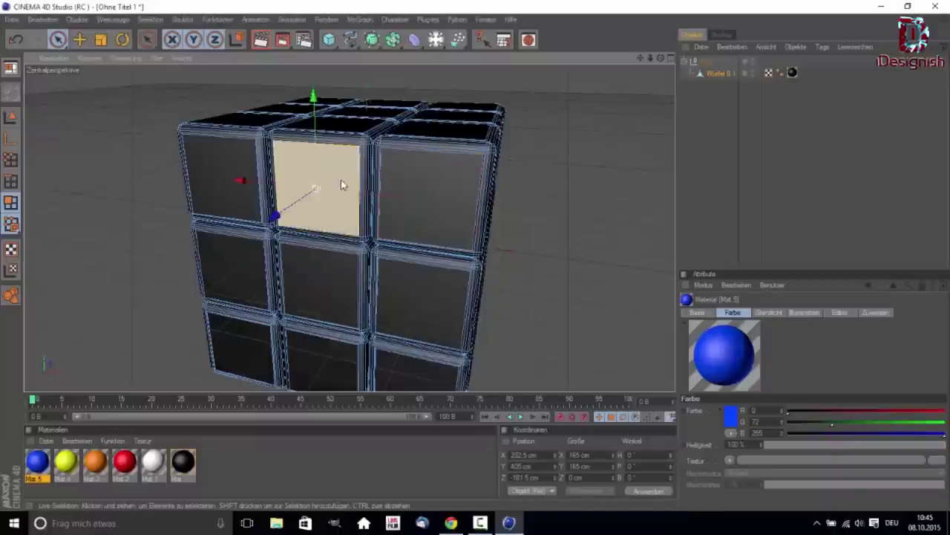
{"action": "left_click", "coordinate": [227, 153], "text": "shift"}
{"action": "left_click", "coordinate": [447, 185], "text": "shift"}
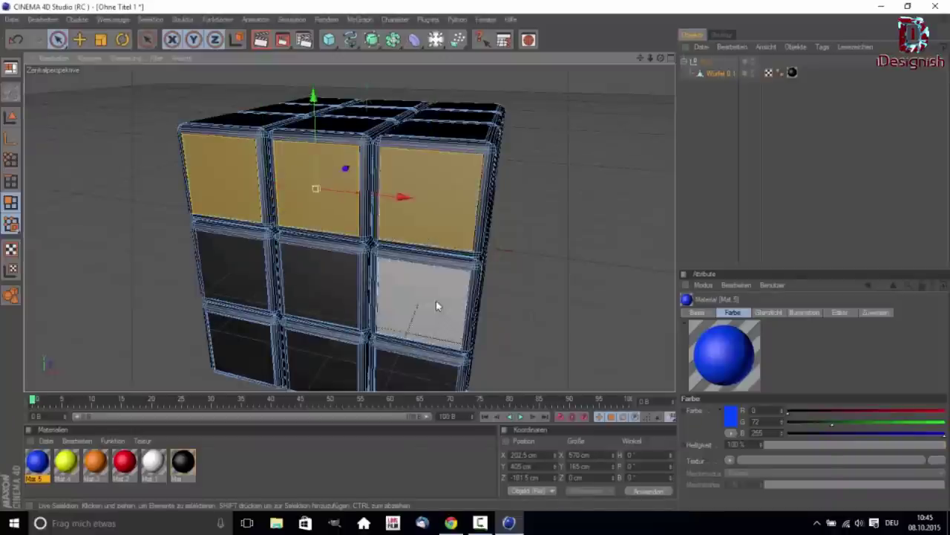
{"action": "left_click", "coordinate": [423, 302], "text": "shift"}
{"action": "left_click", "coordinate": [310, 291], "text": "shift"}
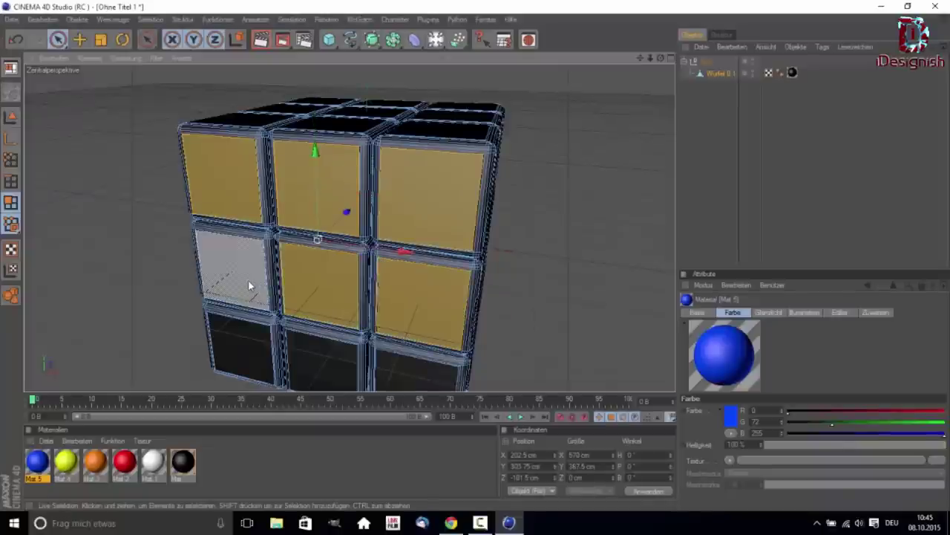
{"action": "left_click", "coordinate": [248, 279], "text": "shift"}
{"action": "left_click", "coordinate": [242, 343], "text": "shift"}
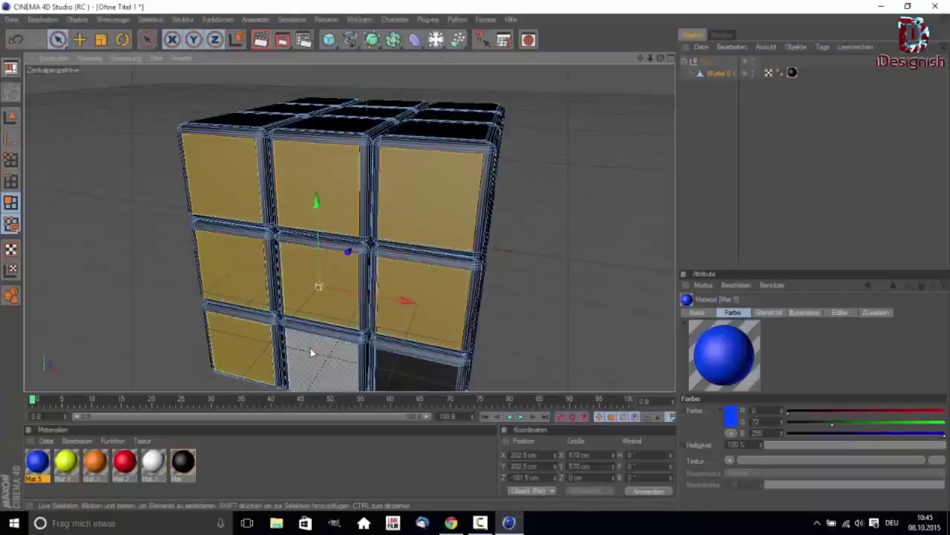
{"action": "left_click", "coordinate": [315, 354], "text": "shift"}
{"action": "left_click", "coordinate": [396, 363], "text": "shift"}
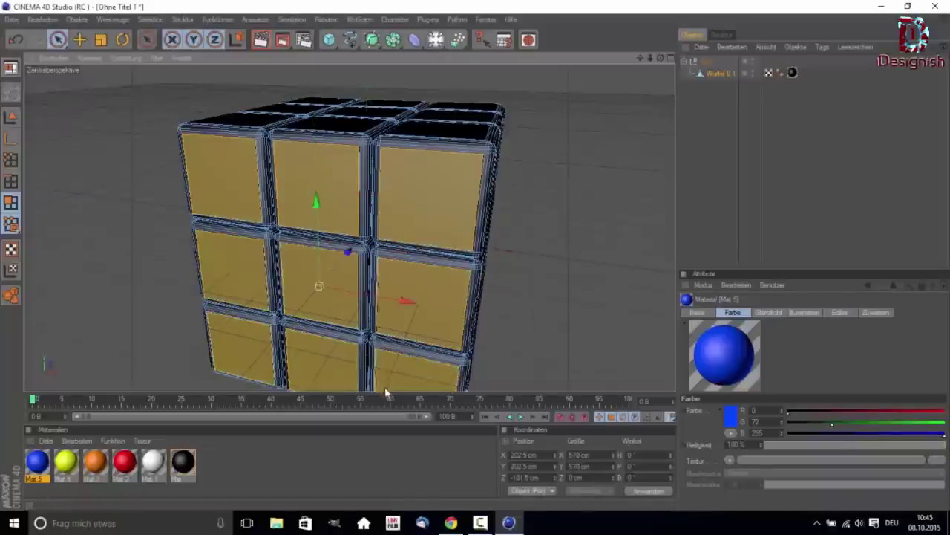
Step: Drop the white Mat 1 onto the selected front stickers
{"action": "scroll", "coordinate": [381, 363], "scroll_direction": "up", "scroll_amount": 2}
{"action": "scroll", "coordinate": [381, 363], "scroll_direction": "up", "scroll_amount": 1}
{"action": "scroll", "coordinate": [381, 363], "scroll_direction": "down", "scroll_amount": 1}
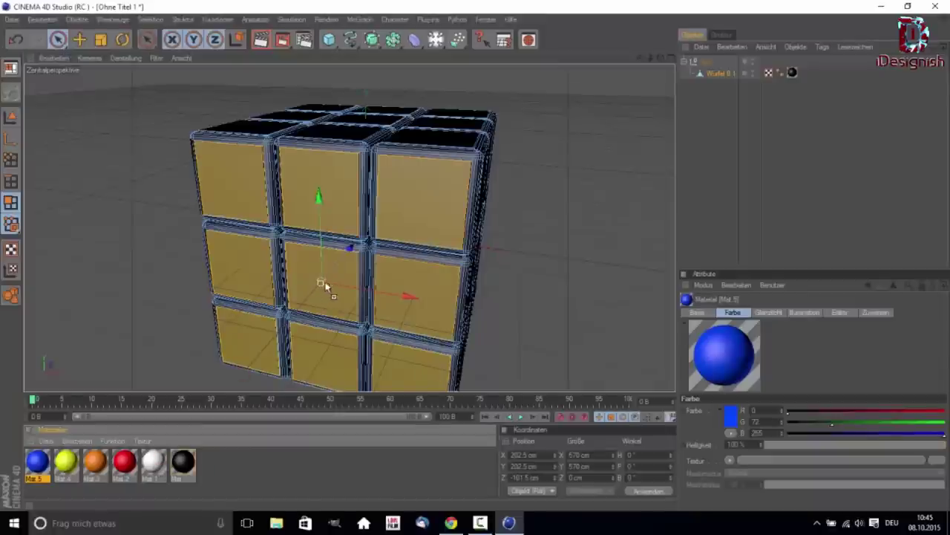
{"action": "left_click_drag", "start_coordinate": [329, 313], "coordinate": [329, 314]}
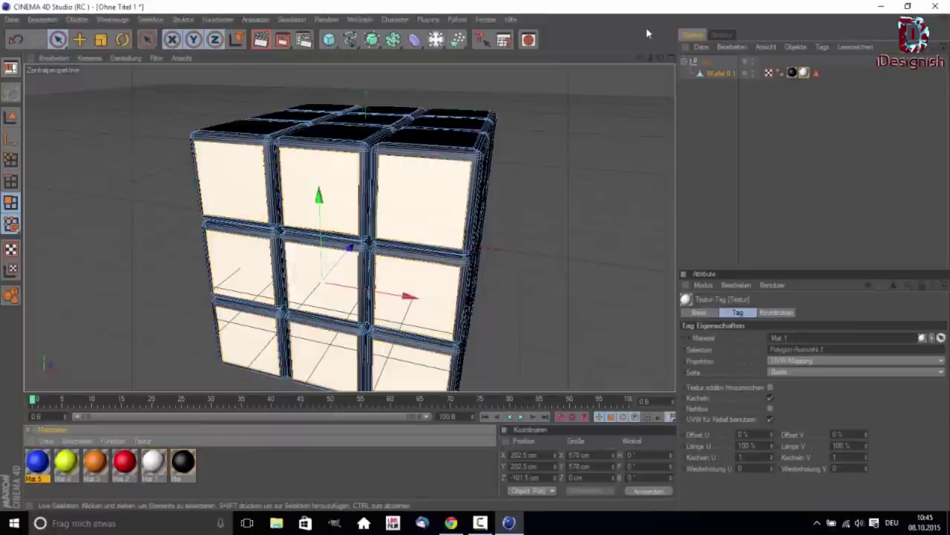
Step: Select the nine top stickers and drop the red Mat 2 onto them
{"action": "mouse_move", "coordinate": [660, 57]}
{"action": "left_mouse_down"}
{"action": "mouse_move", "coordinate": [638, 60]}
{"action": "mouse_move", "coordinate": [639, 104]}
{"action": "left_mouse_up"}
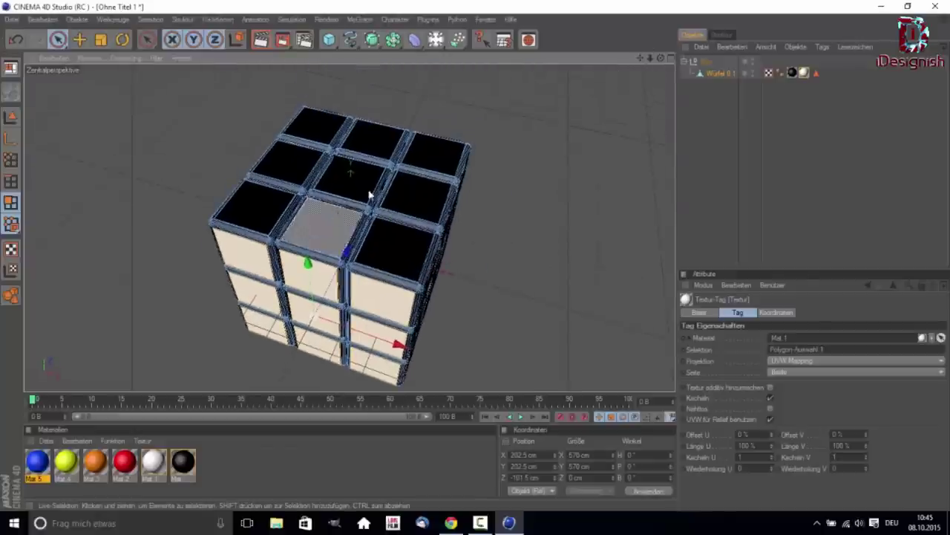
{"action": "left_click", "coordinate": [422, 160]}
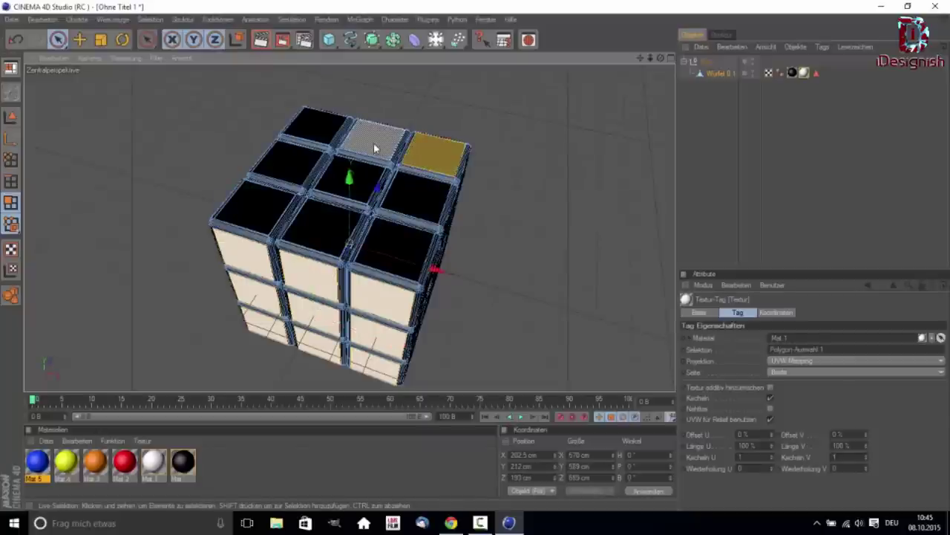
{"action": "left_click", "coordinate": [373, 142], "text": "shift"}
{"action": "left_click", "coordinate": [311, 131], "text": "shift"}
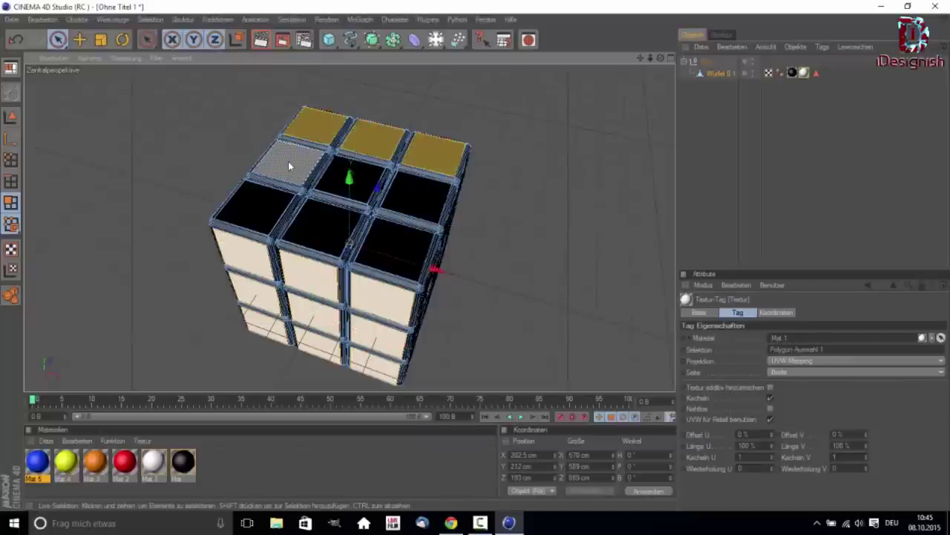
{"action": "left_click", "coordinate": [288, 161], "text": "shift"}
{"action": "left_click", "coordinate": [260, 201], "text": "shift"}
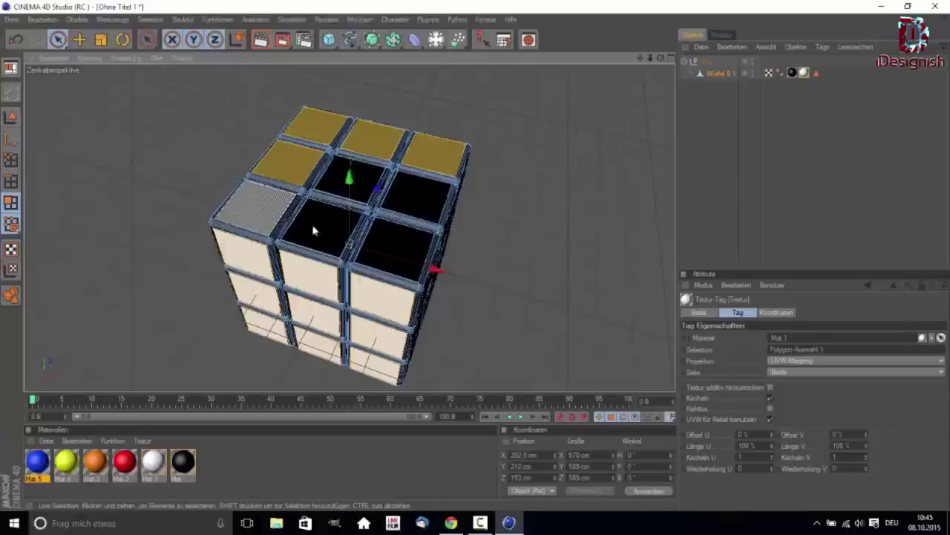
{"action": "left_click", "coordinate": [332, 230], "text": "shift"}
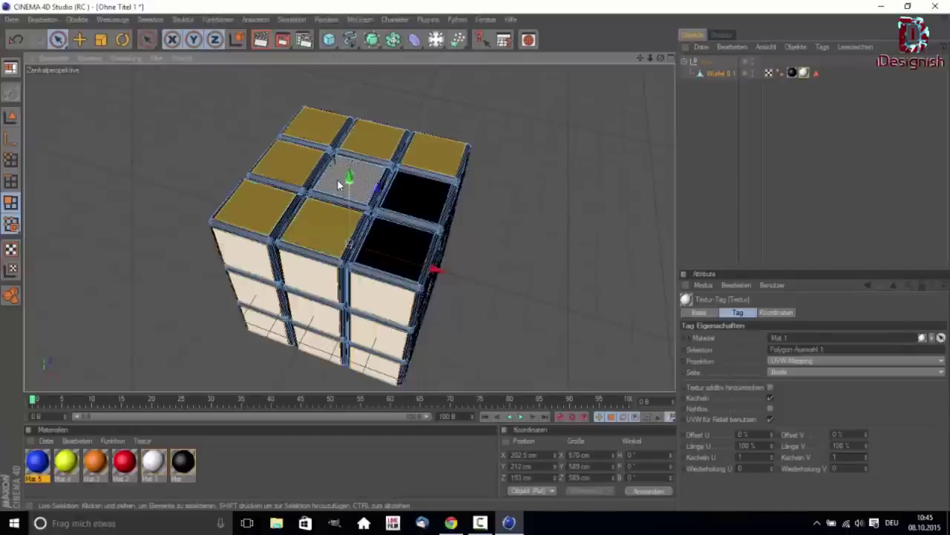
{"action": "left_click", "coordinate": [407, 195], "text": "shift"}
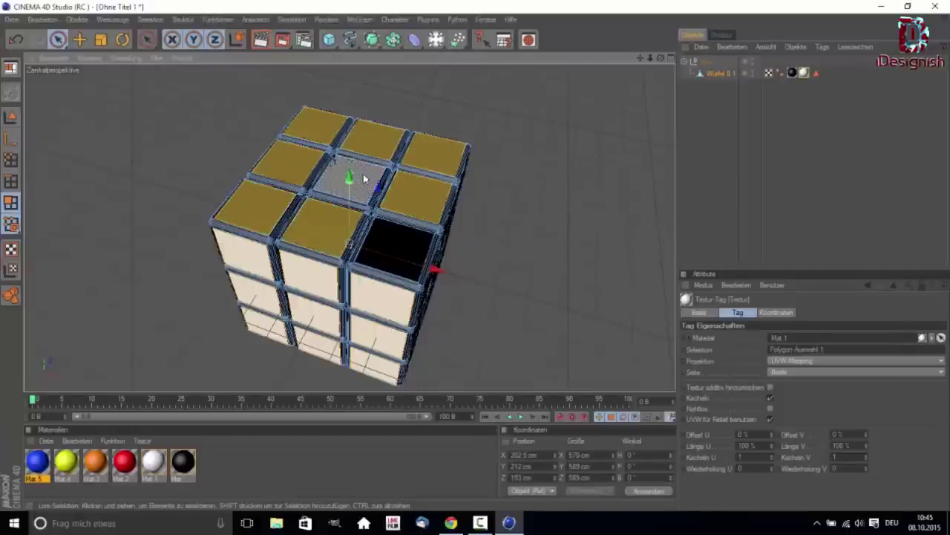
{"action": "left_click", "coordinate": [361, 172], "text": "shift"}
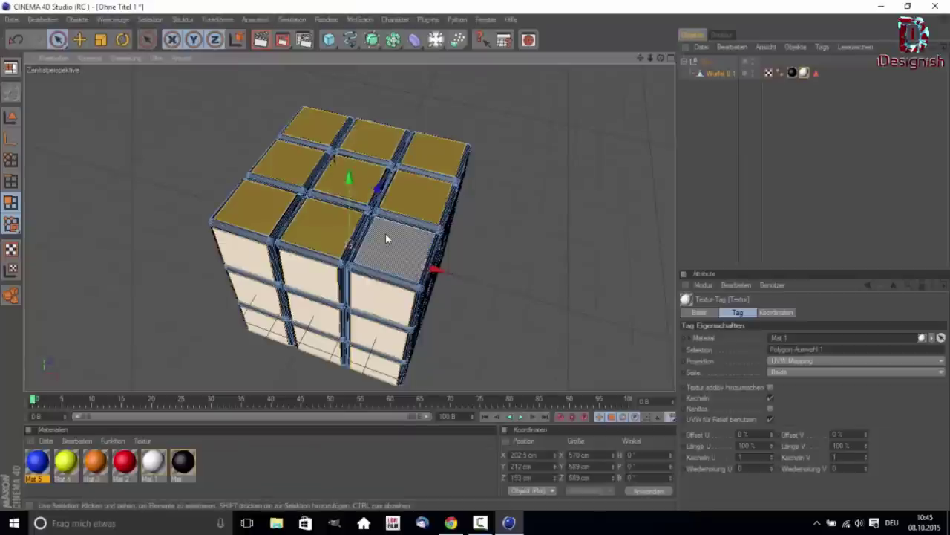
{"action": "left_click", "coordinate": [386, 238], "text": "shift"}
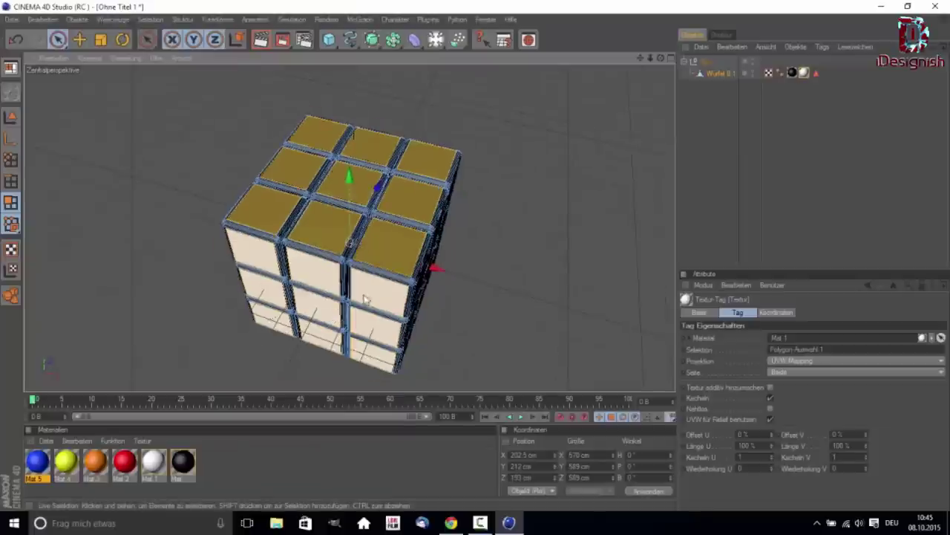
{"action": "mouse_move", "coordinate": [659, 58]}
{"action": "left_mouse_down"}
{"action": "mouse_move", "coordinate": [123, 465]}
{"action": "mouse_move", "coordinate": [265, 392]}
{"action": "left_mouse_up"}
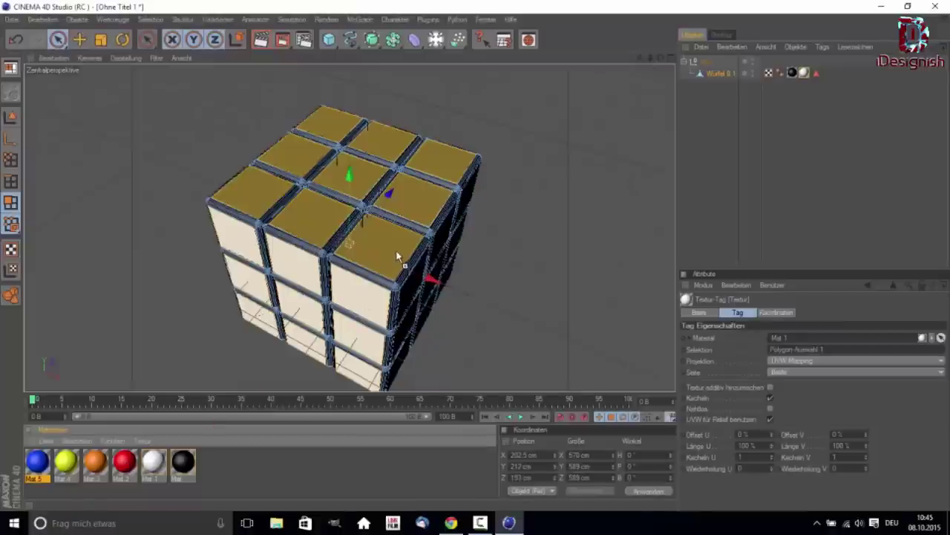
{"action": "left_click_drag", "start_coordinate": [396, 250], "coordinate": [397, 244]}
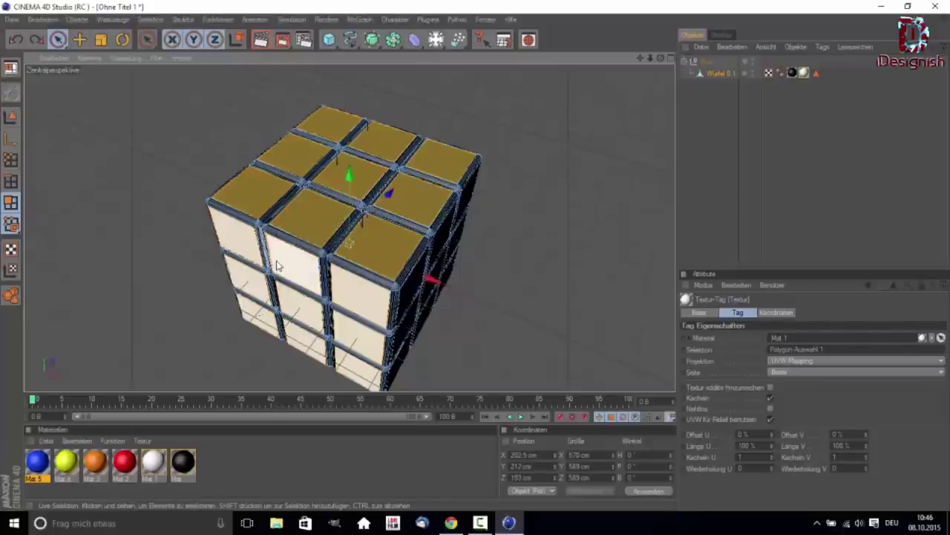
Step: Reselect all nine top stickers and apply the red Mat 2 to them again
{"action": "left_click", "coordinate": [307, 208]}
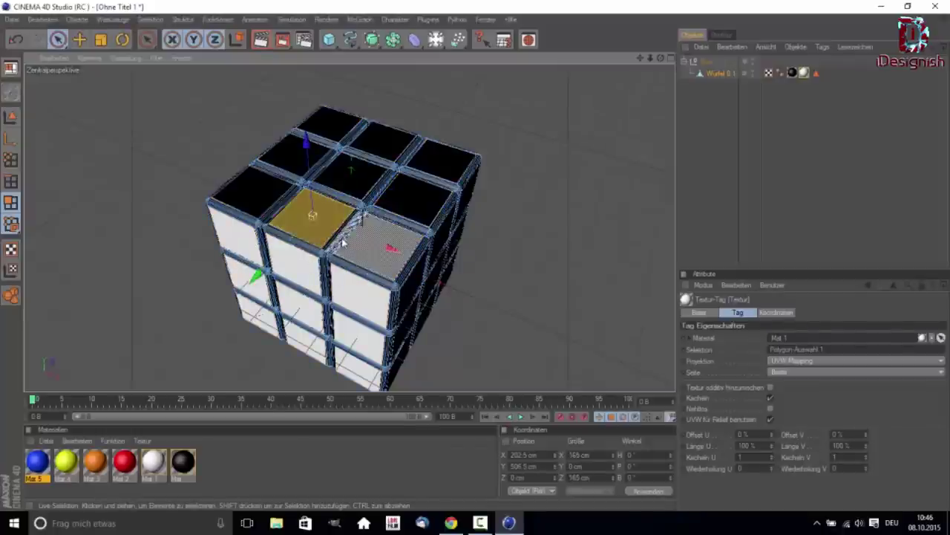
{"action": "left_click", "coordinate": [246, 189], "text": "shift"}
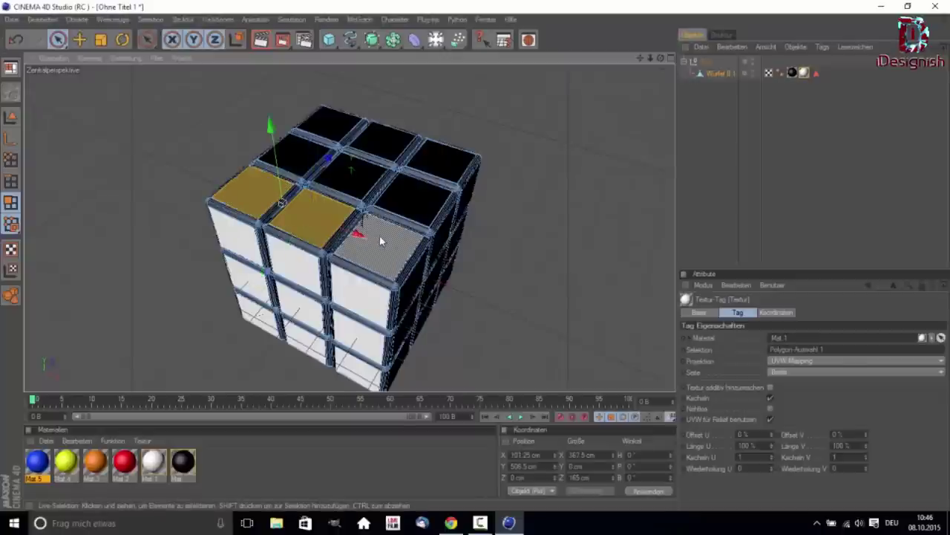
{"action": "left_click", "coordinate": [379, 239], "text": "shift"}
{"action": "left_click", "coordinate": [421, 196], "text": "shift"}
{"action": "left_click", "coordinate": [438, 161], "text": "shift"}
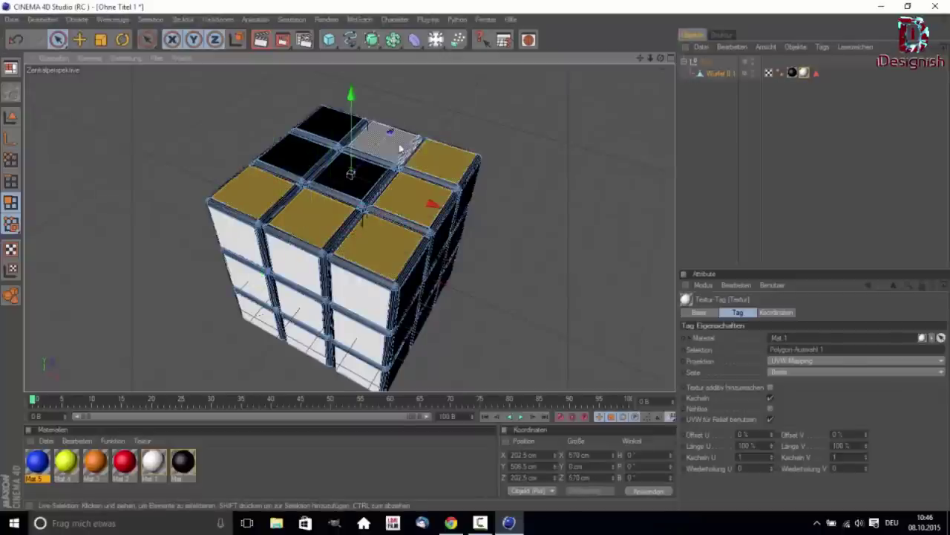
{"action": "left_click", "coordinate": [391, 141], "text": "shift"}
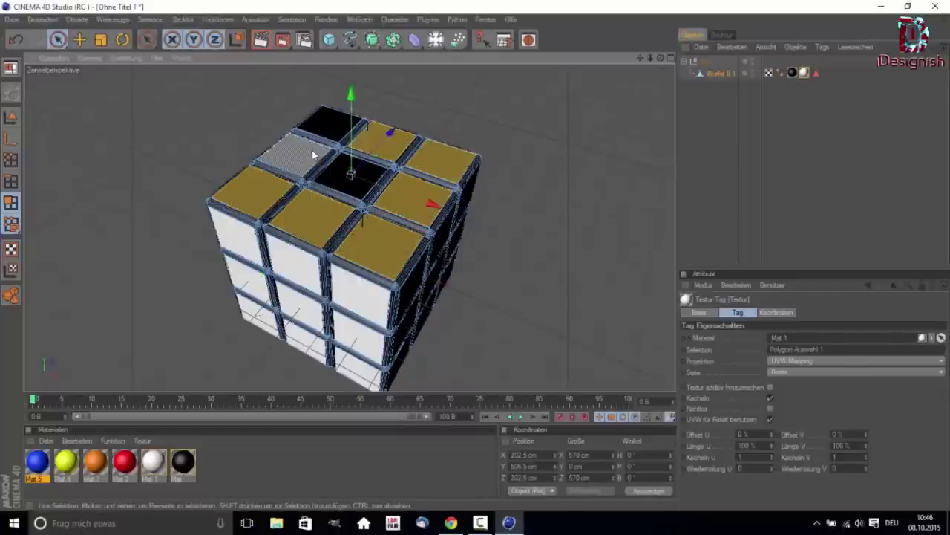
{"action": "left_click", "coordinate": [312, 152], "text": "shift"}
{"action": "left_click", "coordinate": [332, 125], "text": "shift"}
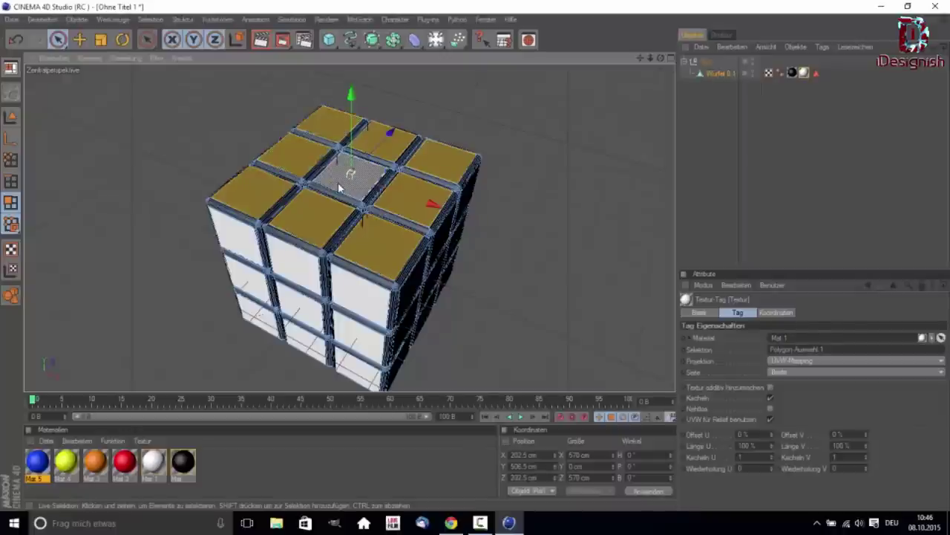
{"action": "left_click", "coordinate": [338, 182], "text": "shift"}
{"action": "left_click_drag", "start_coordinate": [124, 462], "coordinate": [262, 379]}
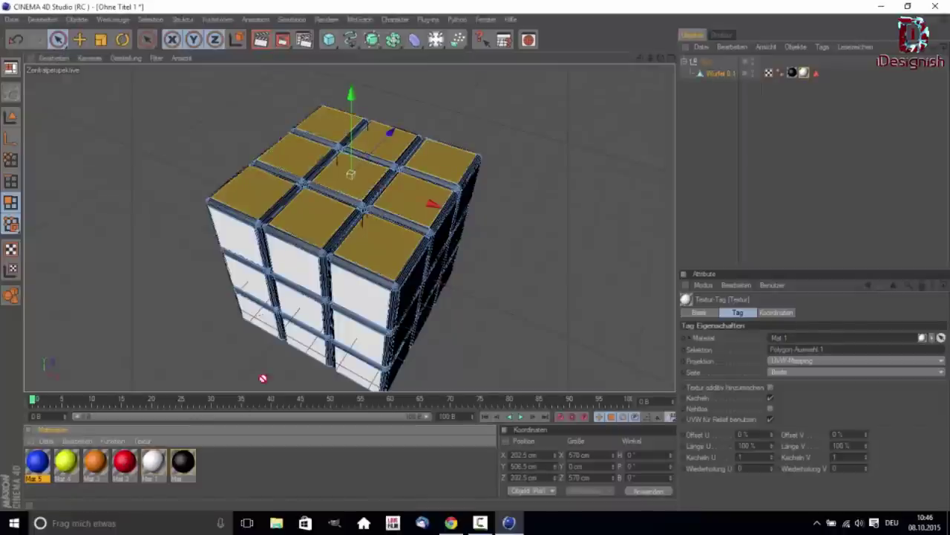
{"action": "left_click_drag", "start_coordinate": [365, 245], "coordinate": [365, 245]}
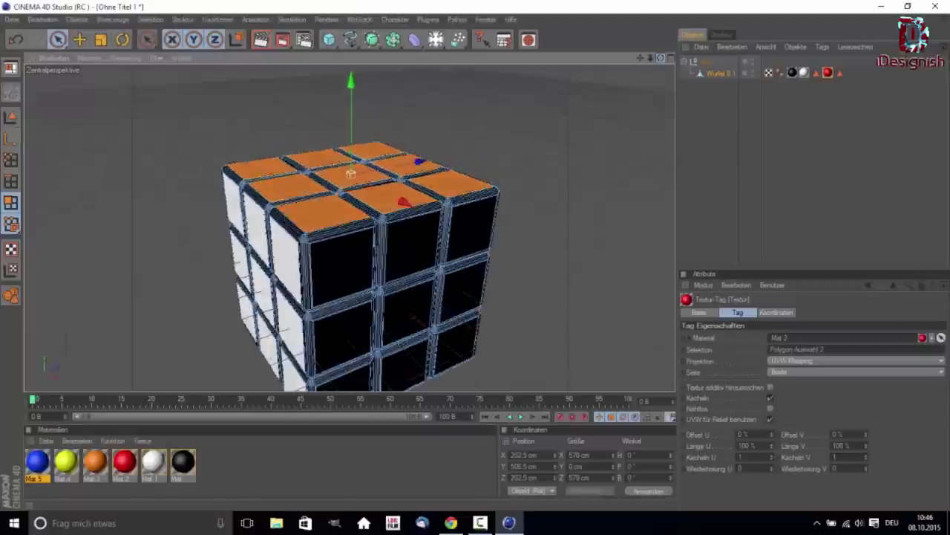
Step: Select the nine front stickers and apply the orange Mat 3 to them
{"action": "left_click_drag", "start_coordinate": [663, 62], "coordinate": [483, 238]}
{"action": "left_click", "coordinate": [468, 223]}
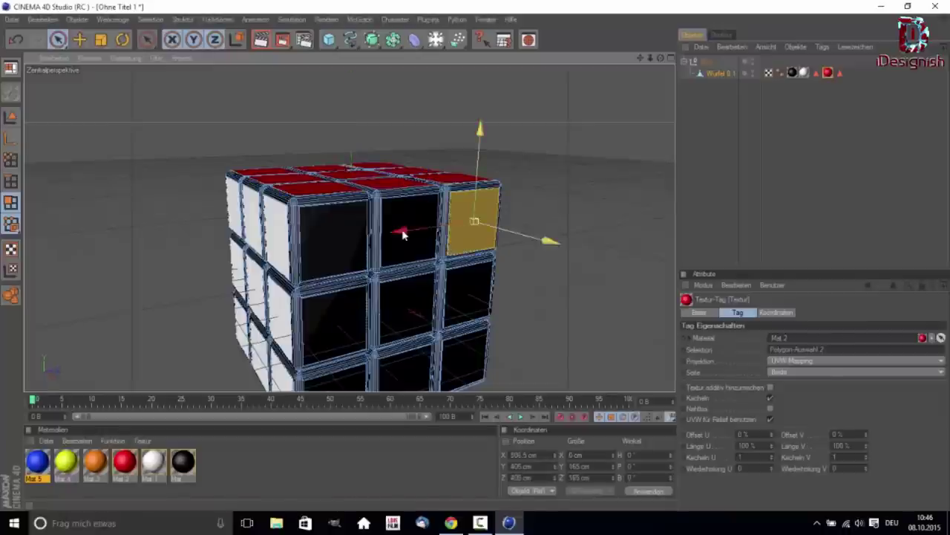
{"action": "left_click", "coordinate": [401, 222], "text": "shift"}
{"action": "left_click", "coordinate": [334, 229], "text": "shift"}
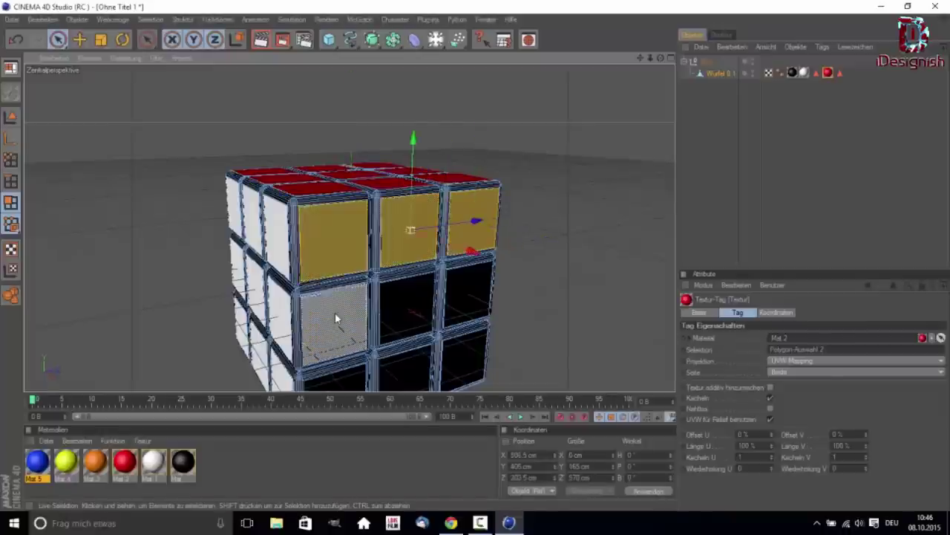
{"action": "left_click", "coordinate": [336, 314], "text": "shift"}
{"action": "left_click", "coordinate": [420, 313], "text": "shift"}
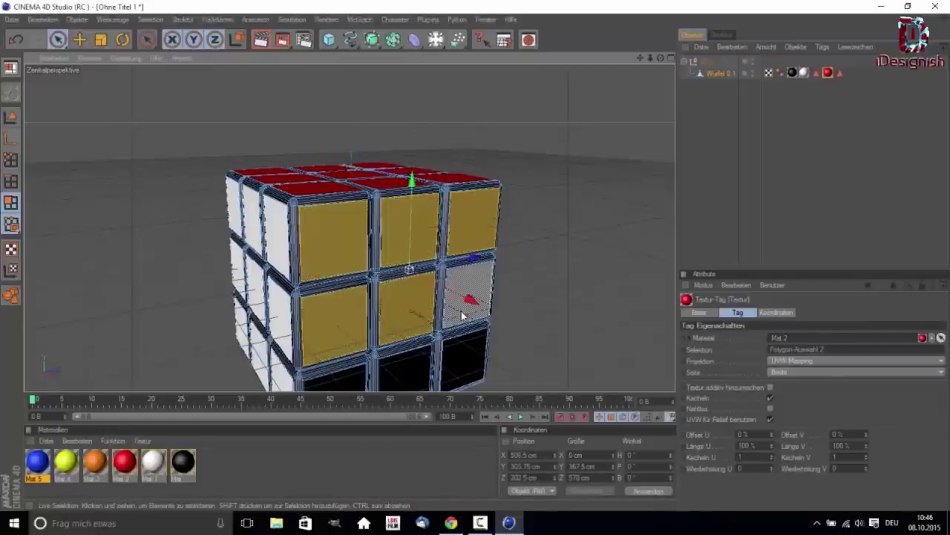
{"action": "left_click", "coordinate": [469, 368], "text": "shift"}
{"action": "left_click", "coordinate": [407, 368], "text": "shift"}
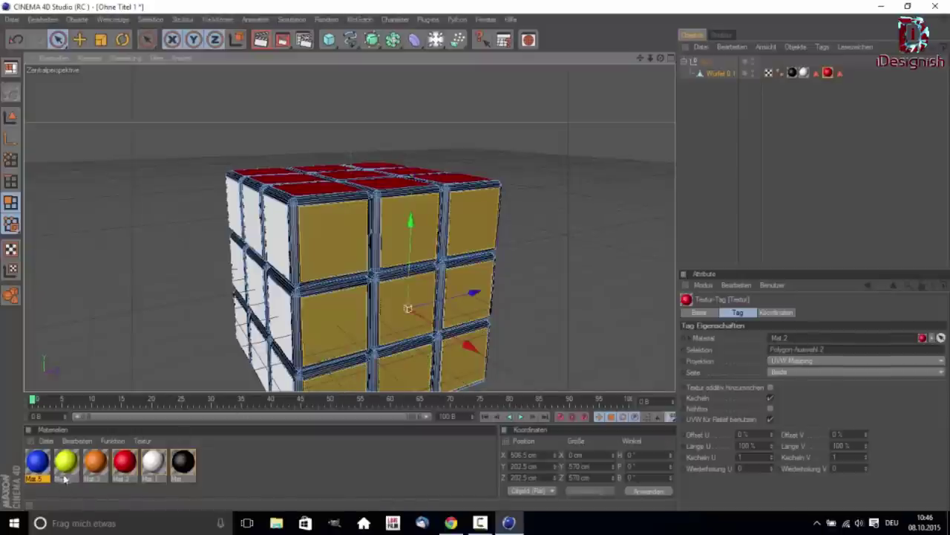
{"action": "left_click_drag", "start_coordinate": [98, 465], "coordinate": [350, 330]}
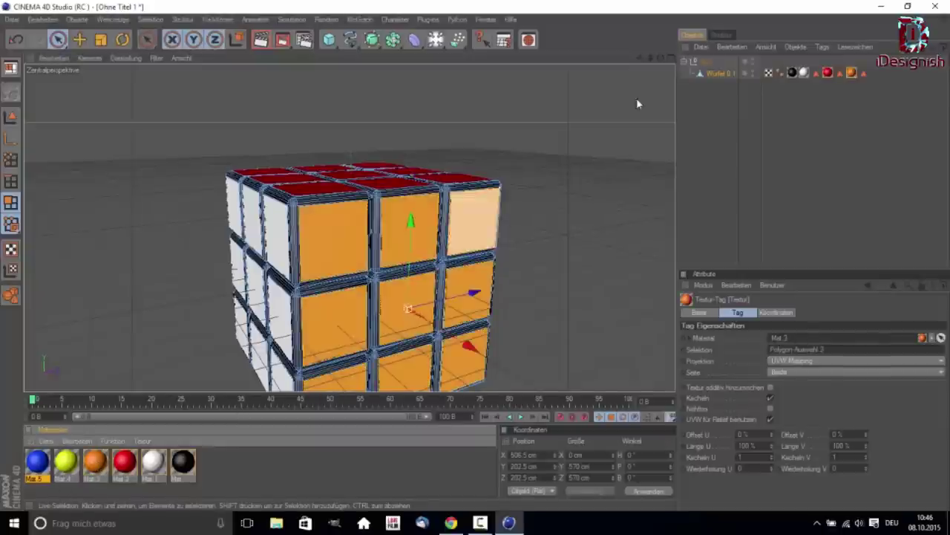
Step: Try the yellow Mat 4 on the nine side stickers, then undo it with Ctrl+Z
{"action": "mouse_move", "coordinate": [661, 58]}
{"action": "left_mouse_down"}
{"action": "mouse_move", "coordinate": [624, 59]}
{"action": "mouse_move", "coordinate": [532, 134]}
{"action": "left_mouse_up"}
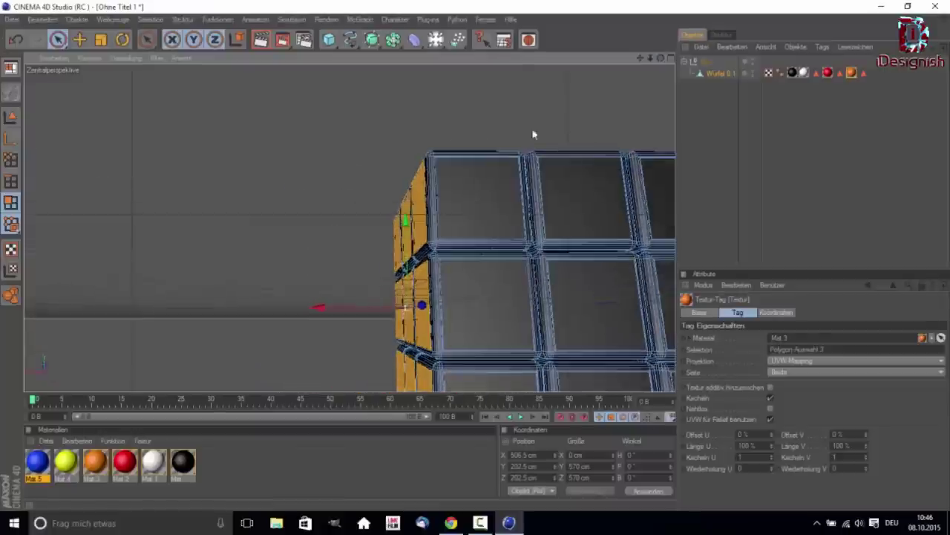
{"action": "left_click", "coordinate": [453, 201]}
{"action": "left_click", "coordinate": [536, 205], "text": "shift"}
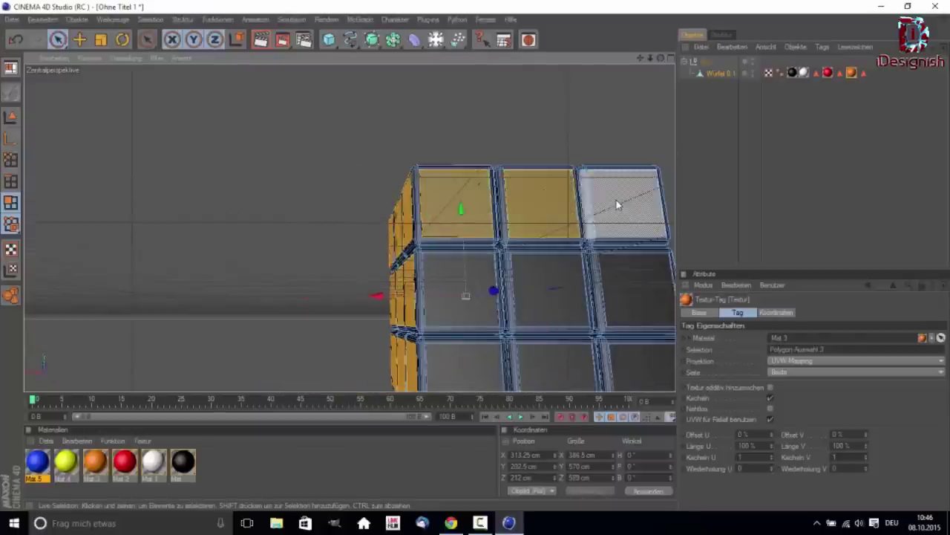
{"action": "left_click", "coordinate": [611, 201], "text": "shift"}
{"action": "left_click", "coordinate": [625, 301], "text": "shift"}
{"action": "left_click", "coordinate": [556, 301], "text": "shift"}
{"action": "left_click", "coordinate": [467, 318], "text": "shift"}
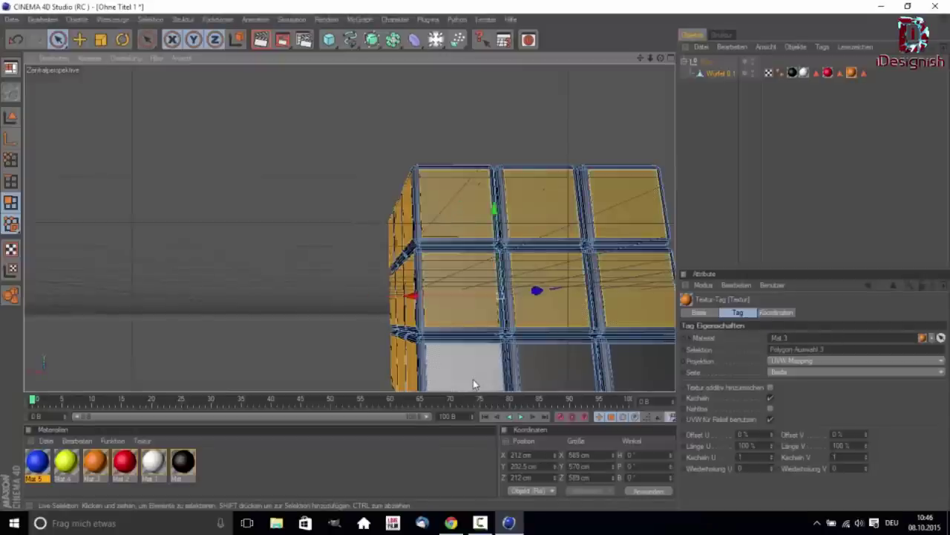
{"action": "left_click", "coordinate": [473, 375], "text": "shift"}
{"action": "left_click", "coordinate": [583, 385], "text": "shift"}
{"action": "left_click", "coordinate": [629, 374], "text": "shift"}
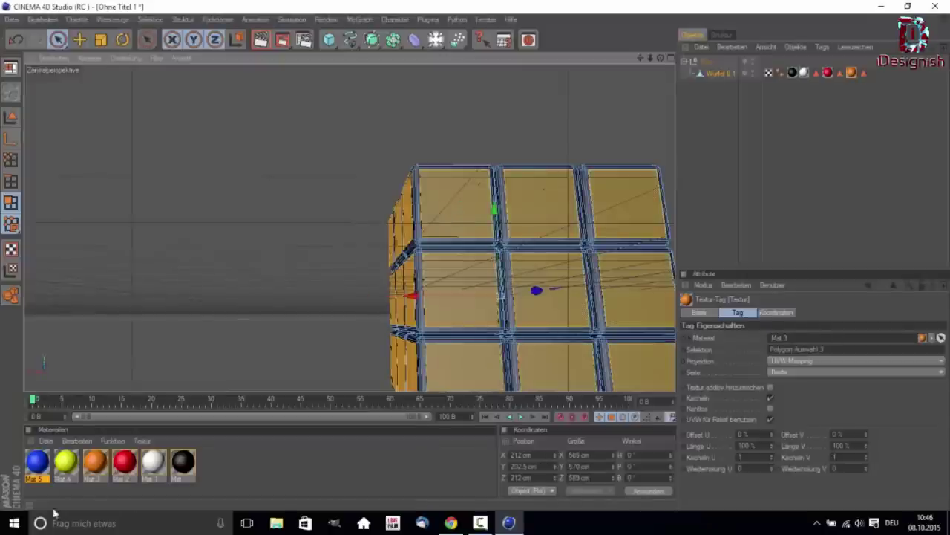
{"action": "left_click_drag", "start_coordinate": [63, 465], "coordinate": [462, 304]}
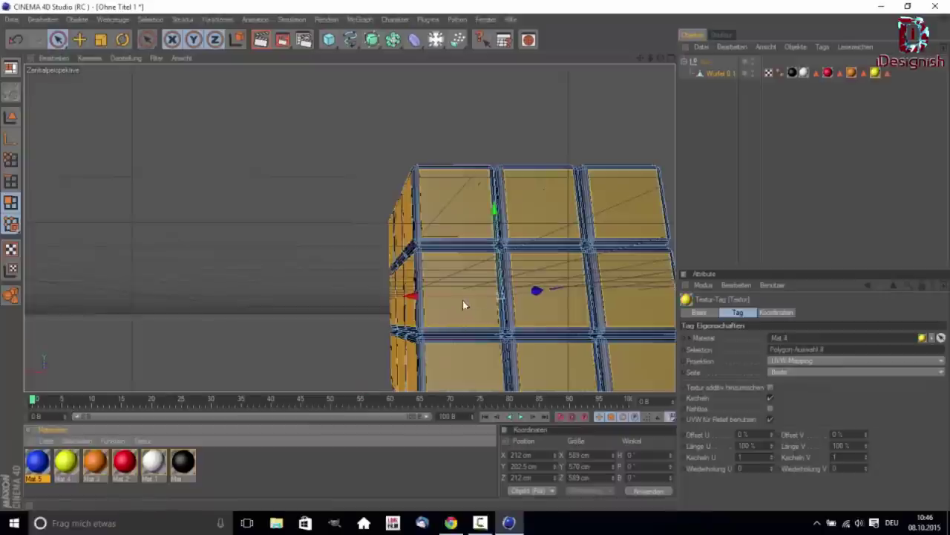
{"action": "mouse_move", "coordinate": [651, 58]}
{"action": "left_mouse_down"}
{"action": "mouse_move", "coordinate": [668, 58]}
{"action": "mouse_move", "coordinate": [631, 61]}
{"action": "left_mouse_up"}
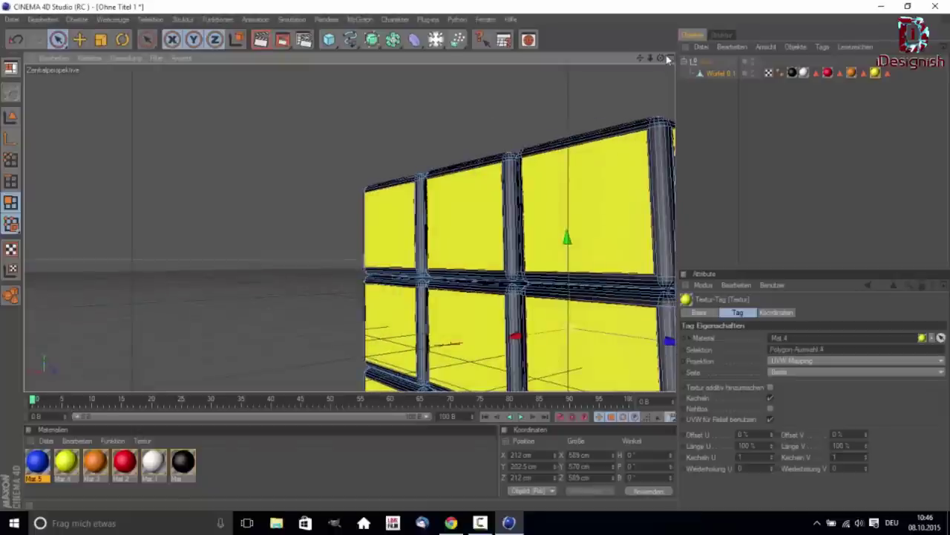
{"action": "key", "text": "ctrl+z"}
Step: Shift-select all nine sticker polygons on the side adjacent to the orange face
{"action": "left_click_drag", "start_coordinate": [661, 58], "coordinate": [624, 62]}
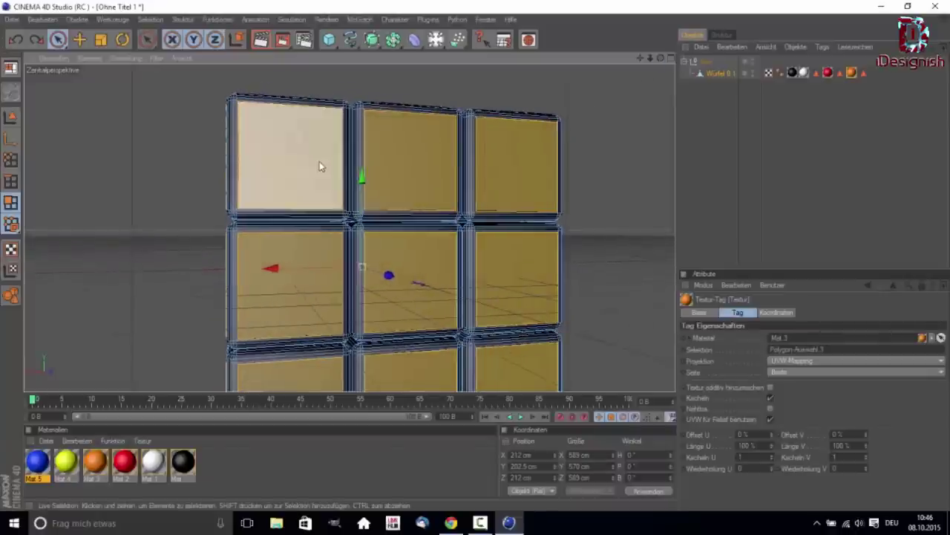
{"action": "left_click", "coordinate": [319, 164]}
{"action": "left_click", "coordinate": [503, 168]}
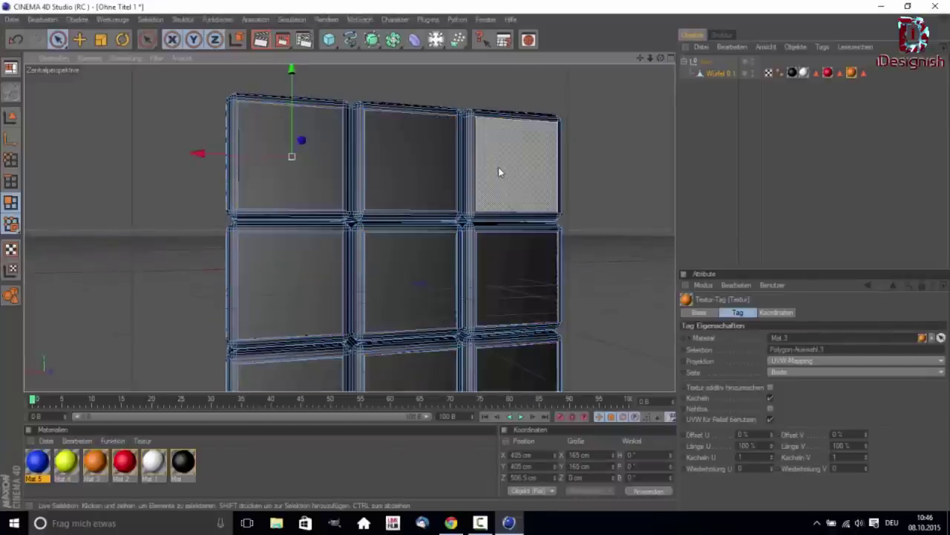
{"action": "left_click", "coordinate": [407, 178], "text": "shift"}
{"action": "left_click", "coordinate": [298, 166], "text": "shift"}
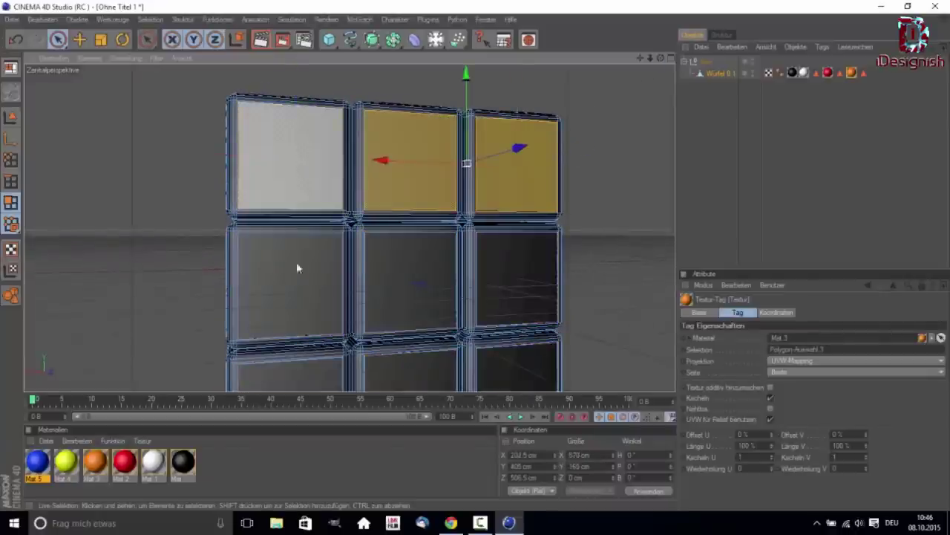
{"action": "left_click", "coordinate": [301, 271], "text": "shift"}
{"action": "left_click", "coordinate": [404, 290], "text": "shift"}
{"action": "left_click", "coordinate": [524, 288], "text": "shift"}
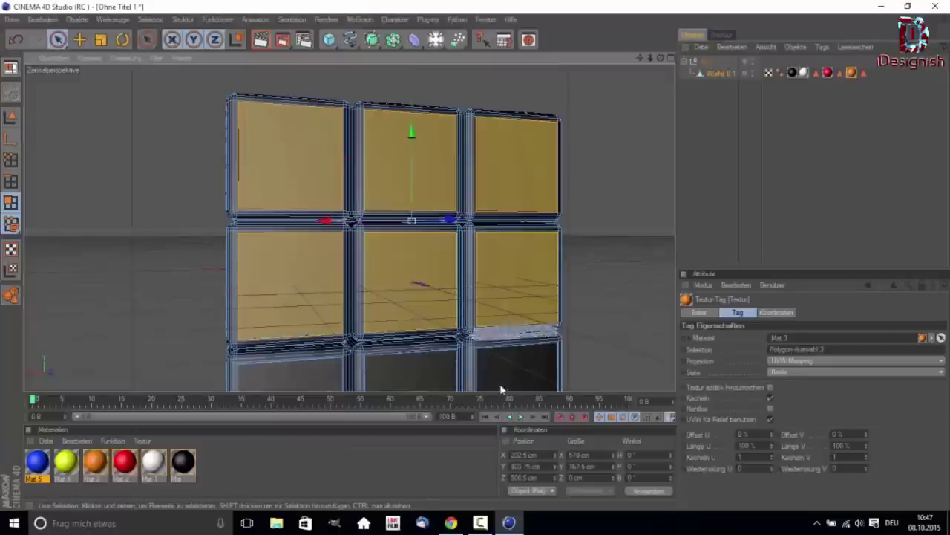
{"action": "left_click", "coordinate": [433, 380], "text": "shift"}
{"action": "left_click", "coordinate": [312, 374], "text": "shift"}
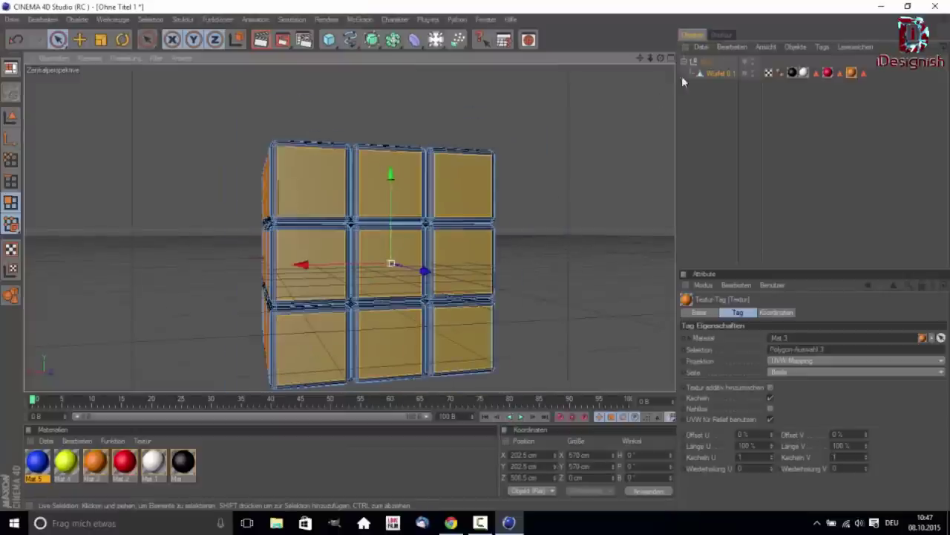
{"action": "mouse_move", "coordinate": [324, 286]}
{"action": "left_mouse_down", "text": "alt"}
{"action": "mouse_move", "coordinate": [337, 286]}
{"action": "mouse_move", "coordinate": [320, 287]}
{"action": "left_mouse_up", "text": "alt"}
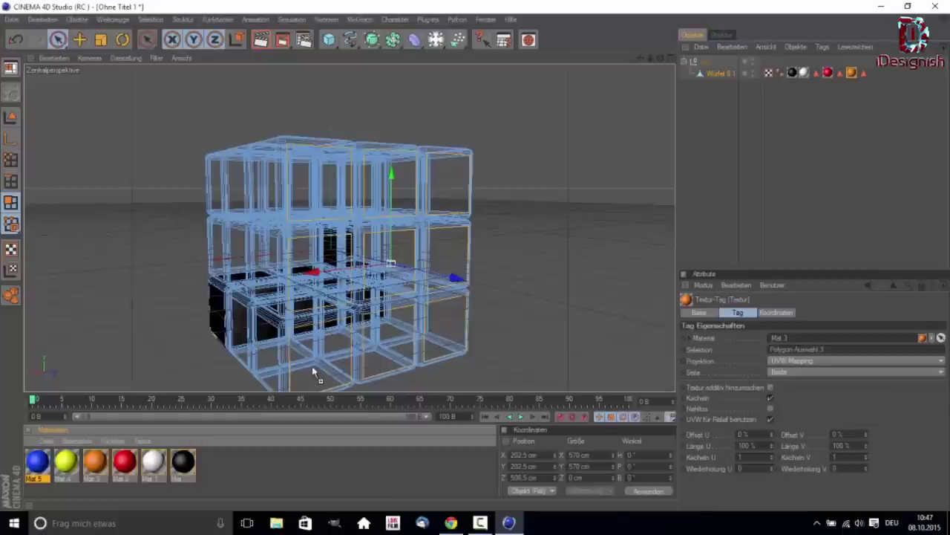
Step: Apply yellow Mat 4 to the selected side, then select the next side's sticker polygons
{"action": "left_click_drag", "start_coordinate": [67, 465], "coordinate": [312, 366]}
{"action": "mouse_move", "coordinate": [661, 58]}
{"action": "left_mouse_down"}
{"action": "mouse_move", "coordinate": [609, 193]}
{"action": "mouse_move", "coordinate": [394, 149]}
{"action": "left_mouse_up"}
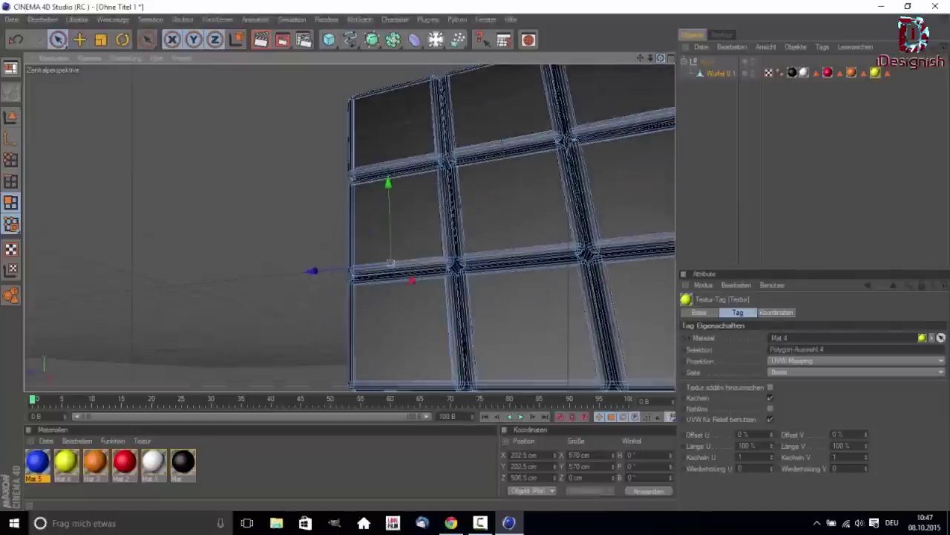
{"action": "left_click", "coordinate": [390, 153]}
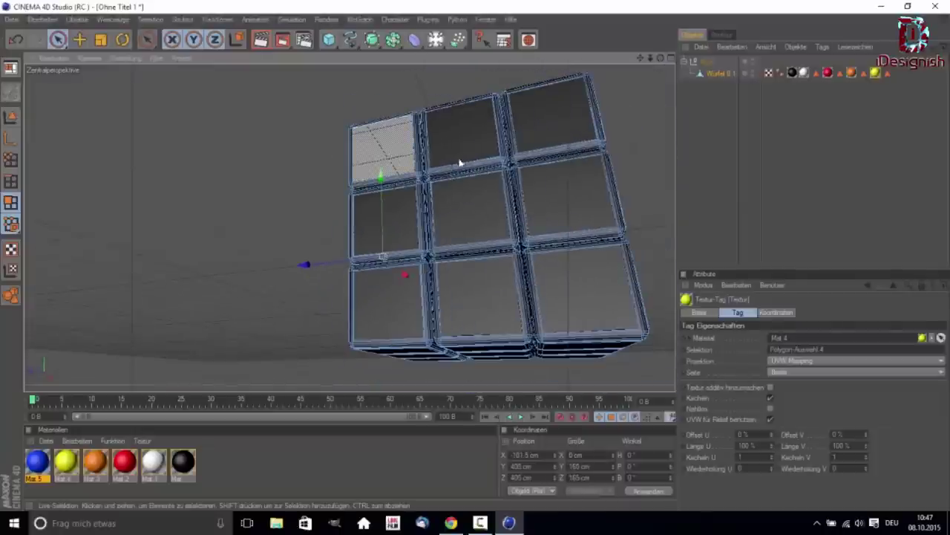
{"action": "left_click", "coordinate": [462, 156], "text": "shift"}
{"action": "left_click", "coordinate": [561, 131], "text": "shift"}
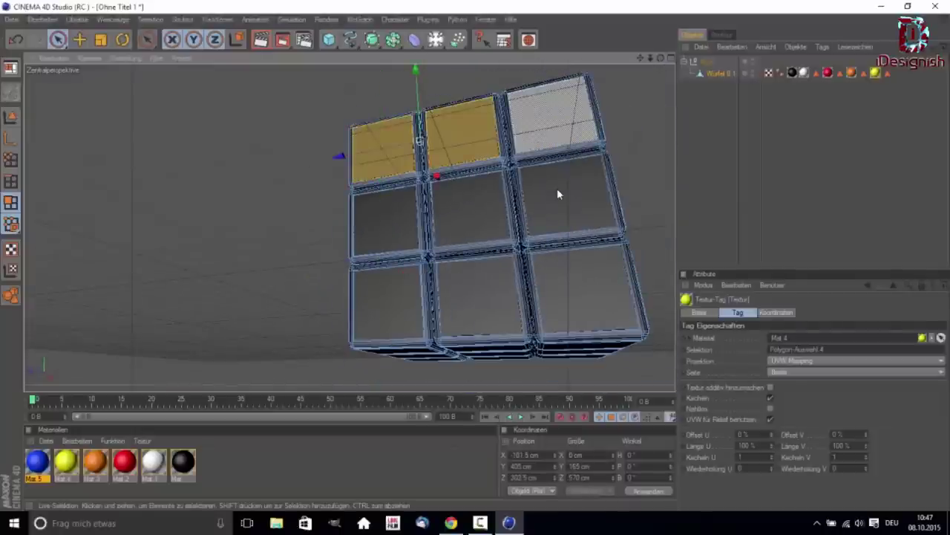
{"action": "left_click", "coordinate": [546, 191], "text": "shift"}
{"action": "left_click", "coordinate": [486, 197], "text": "shift"}
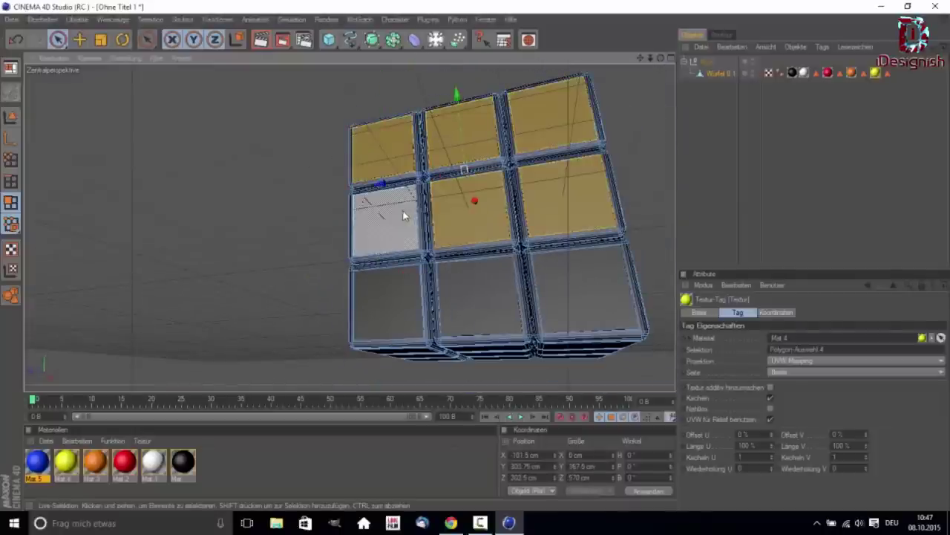
{"action": "left_click", "coordinate": [400, 293], "text": "shift"}
{"action": "left_click", "coordinate": [486, 312], "text": "shift"}
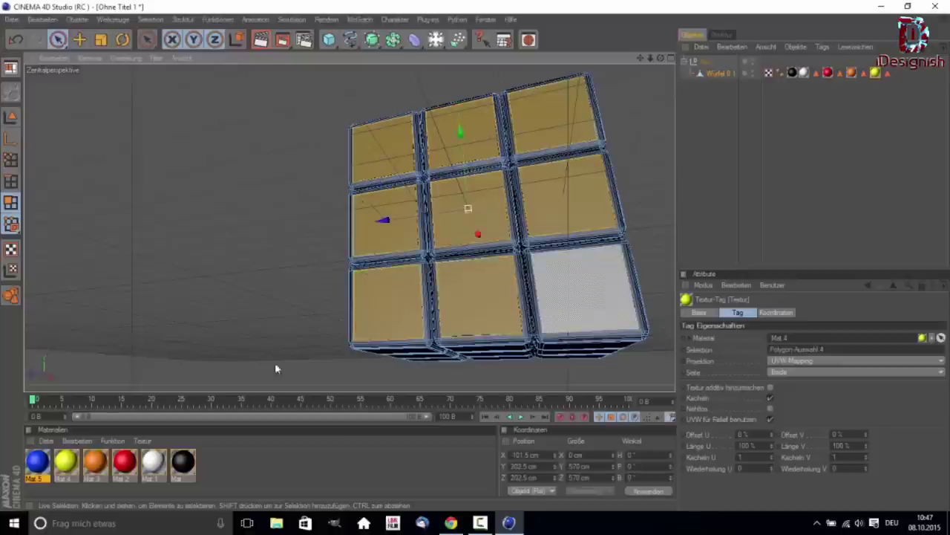
Step: Drop the blue Mat 5 onto the selected stickers and orbit to check the sides
{"action": "left_click_drag", "start_coordinate": [33, 464], "coordinate": [155, 494]}
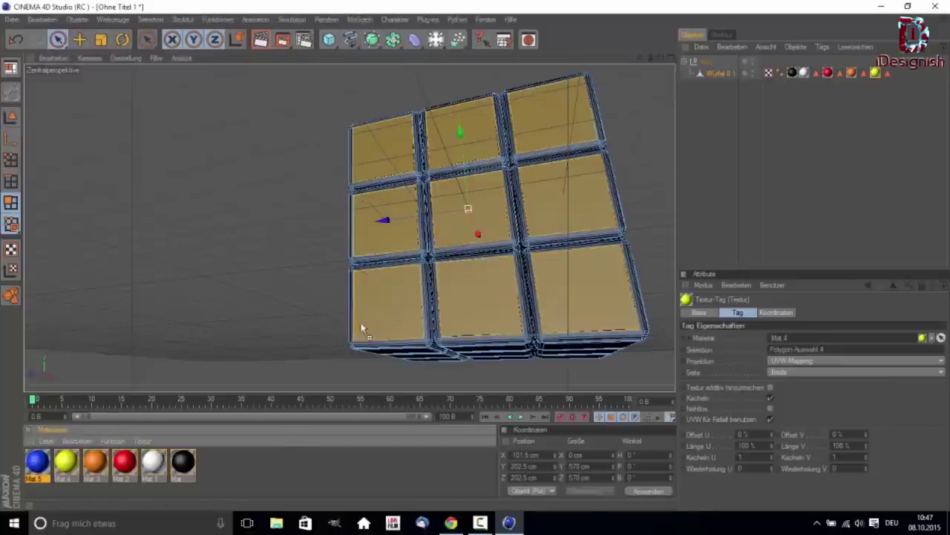
{"action": "left_click_drag", "start_coordinate": [362, 328], "coordinate": [381, 310]}
{"action": "mouse_move", "coordinate": [660, 56]}
{"action": "left_mouse_down"}
{"action": "mouse_move", "coordinate": [638, 104]}
{"action": "mouse_move", "coordinate": [609, 104]}
{"action": "left_mouse_up"}
{"action": "mouse_move", "coordinate": [468, 209]}
{"action": "left_mouse_down"}
{"action": "mouse_move", "coordinate": [276, 255]}
{"action": "mouse_move", "coordinate": [520, 174]}
{"action": "mouse_move", "coordinate": [463, 190]}
{"action": "left_mouse_up"}
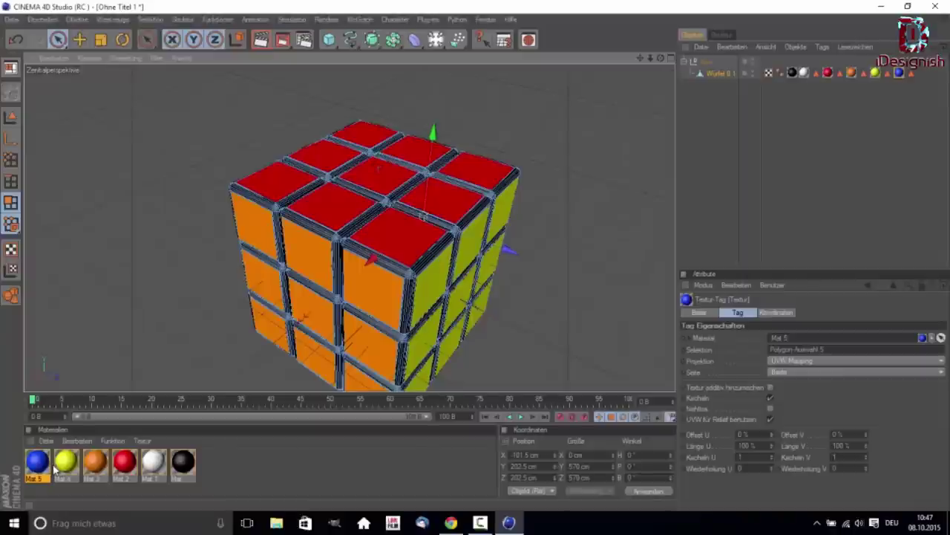
Step: Create a new material Mat 6 and colour it bright green (0/255/25)
{"action": "scroll", "coordinate": [229, 290], "scroll_direction": "down", "scroll_amount": 2}
{"action": "double_click", "coordinate": [212, 479]}
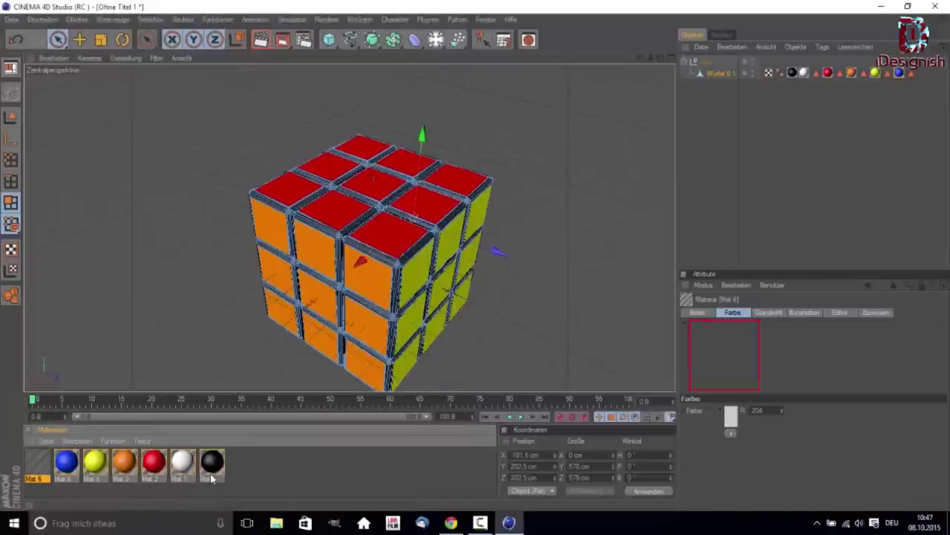
{"action": "double_click", "coordinate": [47, 462]}
{"action": "left_click", "coordinate": [310, 134]}
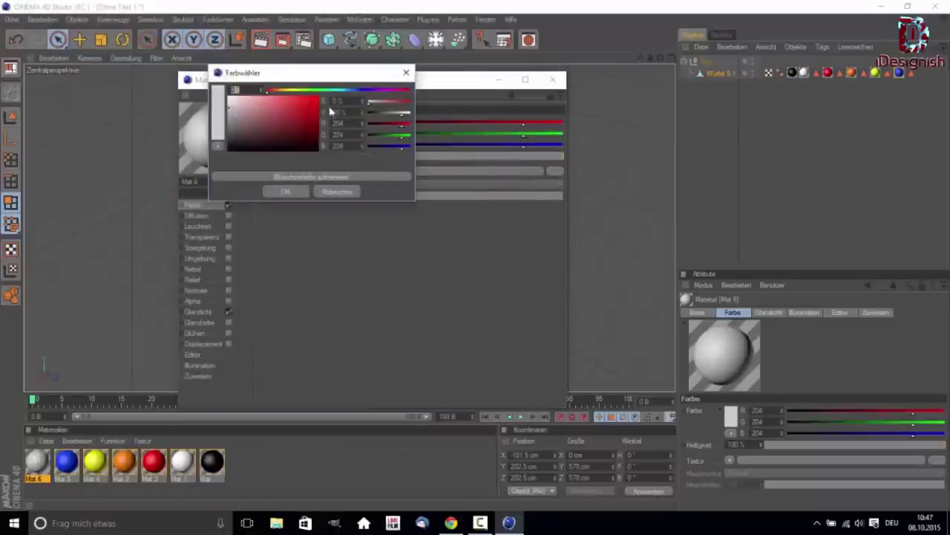
{"action": "left_click_drag", "start_coordinate": [329, 93], "coordinate": [321, 93]}
{"action": "left_click_drag", "start_coordinate": [306, 130], "coordinate": [365, 72]}
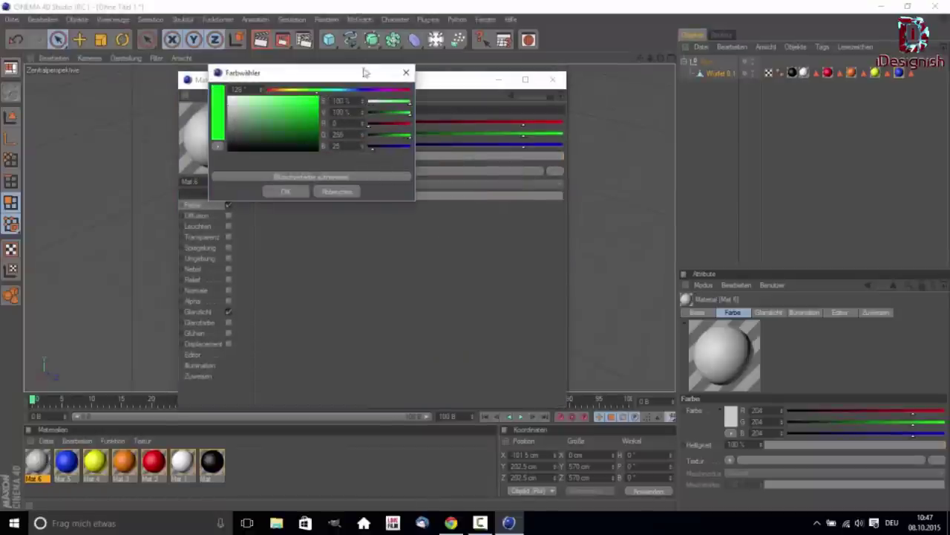
{"action": "left_click", "coordinate": [287, 190]}
{"action": "left_click", "coordinate": [552, 79]}
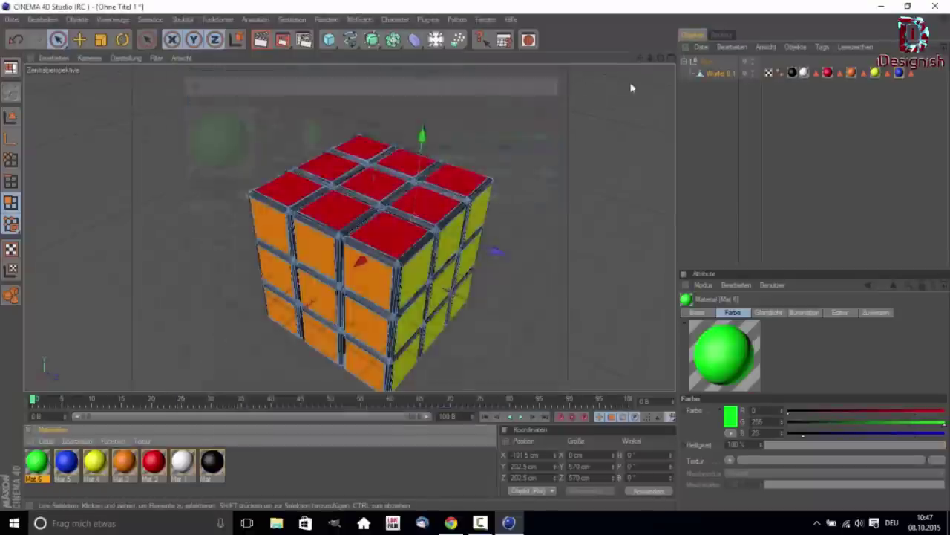
{"action": "left_click_drag", "start_coordinate": [660, 57], "coordinate": [398, 101]}
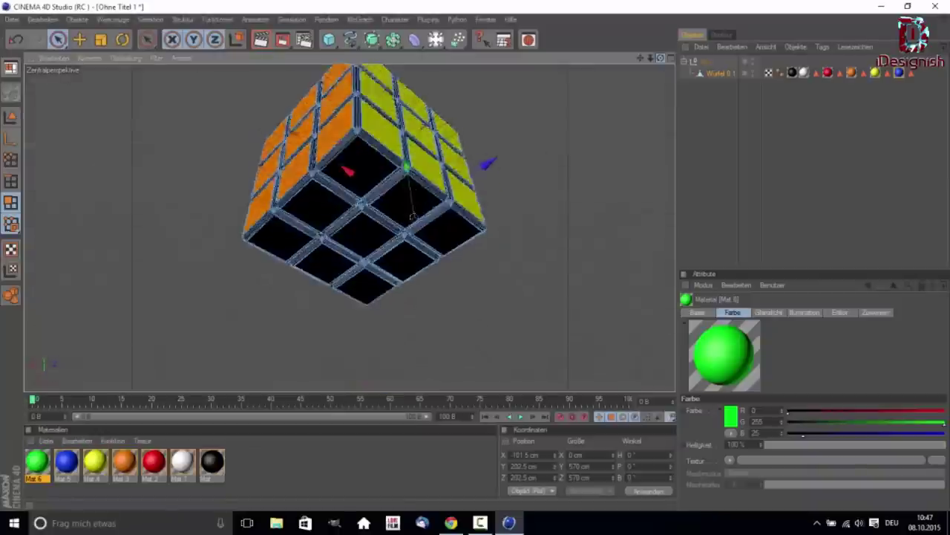
Step: Select all nine sticker polygons on the cube's bottom face
{"action": "left_click", "coordinate": [359, 152]}
{"action": "left_click", "coordinate": [408, 163], "text": "shift"}
{"action": "left_click", "coordinate": [408, 244], "text": "shift"}
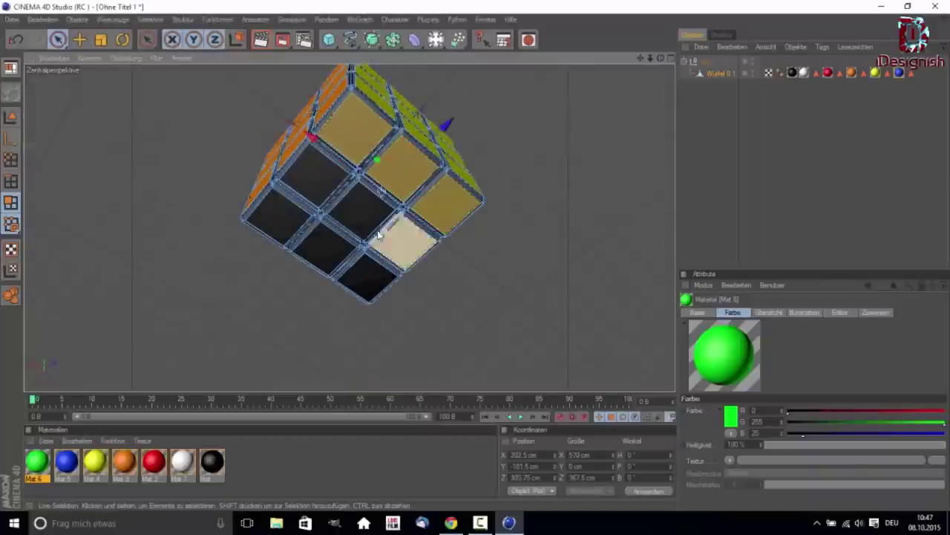
{"action": "left_click", "coordinate": [351, 209], "text": "shift"}
{"action": "left_click", "coordinate": [316, 183], "text": "shift"}
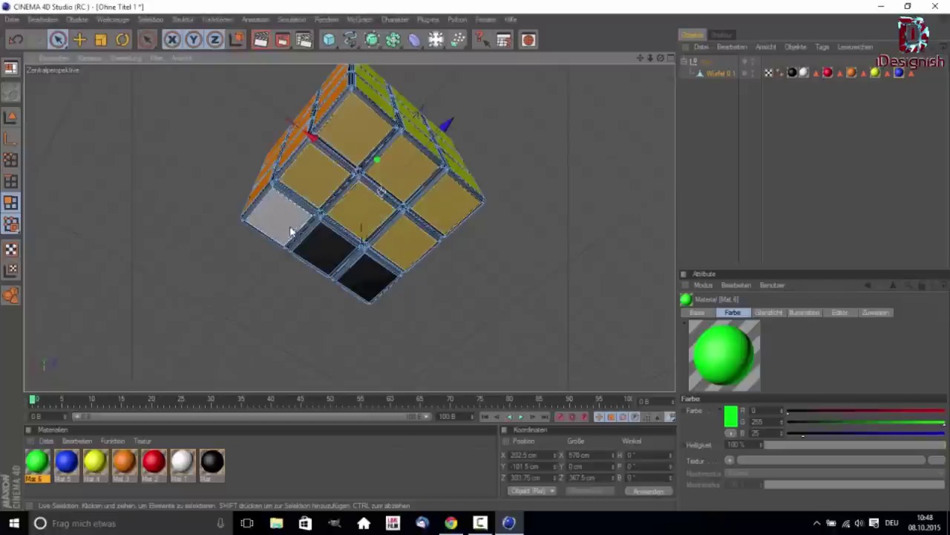
{"action": "left_click", "coordinate": [319, 254], "text": "shift"}
{"action": "left_click", "coordinate": [368, 276], "text": "shift"}
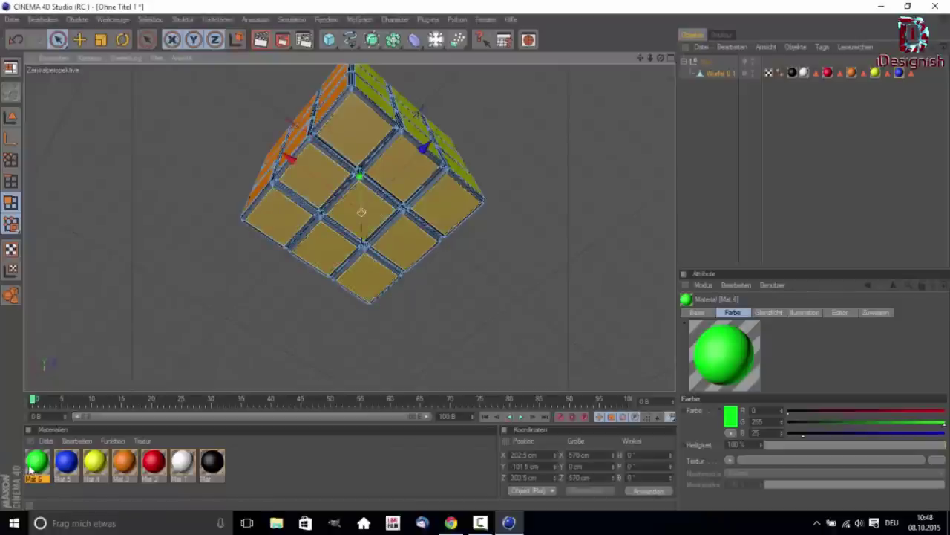
Step: Apply the green Mat 6 material to the selected bottom stickers
{"action": "left_click_drag", "start_coordinate": [30, 469], "coordinate": [148, 374]}
{"action": "left_click_drag", "start_coordinate": [265, 222], "coordinate": [272, 215]}
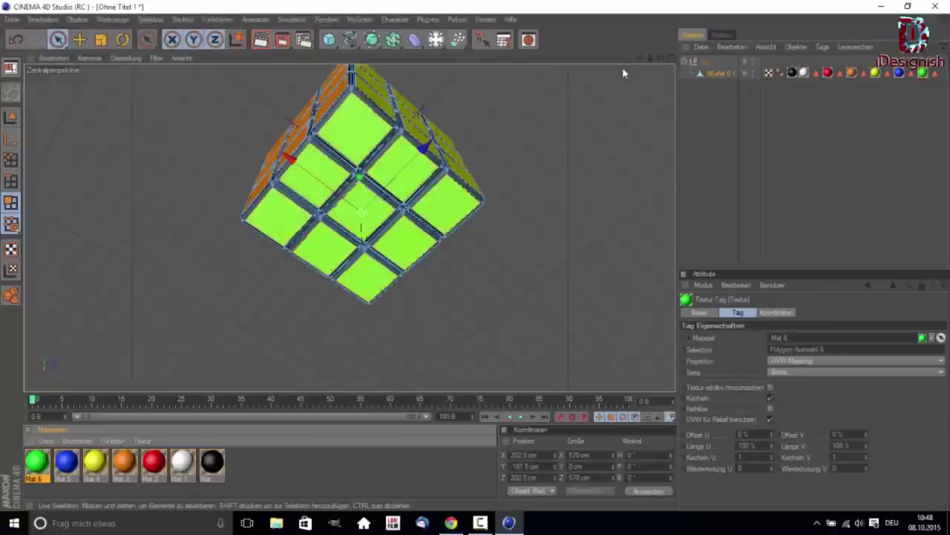
{"action": "mouse_move", "coordinate": [662, 56]}
{"action": "left_mouse_down"}
{"action": "mouse_move", "coordinate": [642, 54]}
{"action": "mouse_move", "coordinate": [651, 72]}
{"action": "left_mouse_up"}
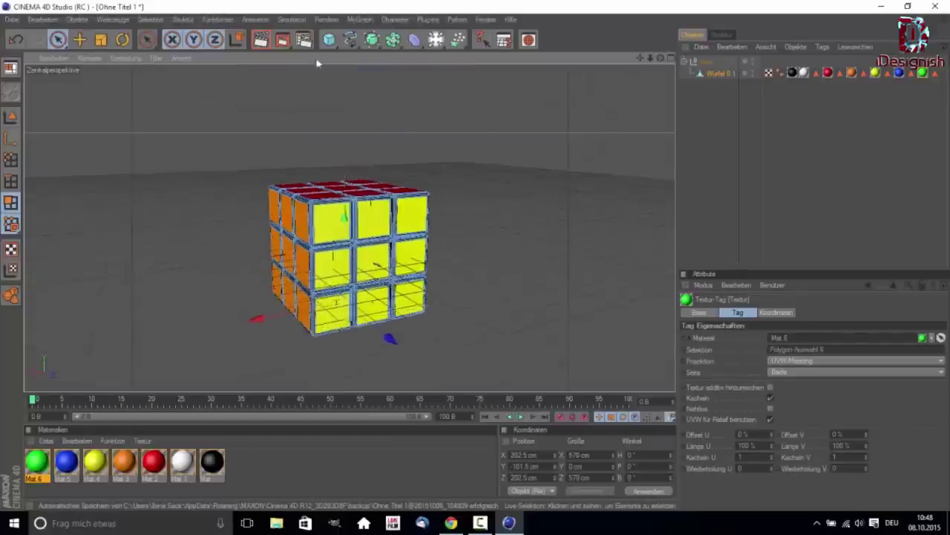
Step: Test-render the cube, then add a point light and move it up and left
{"action": "left_click", "coordinate": [270, 44]}
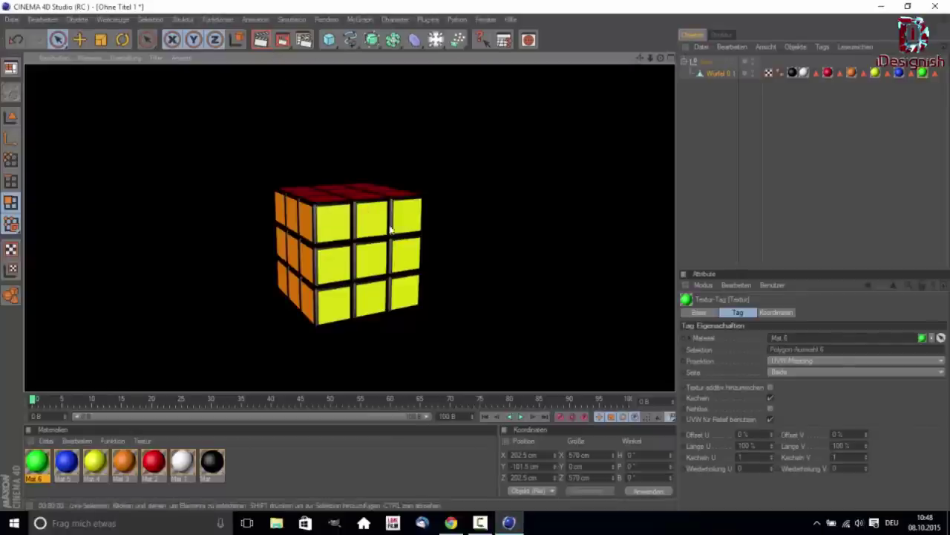
{"action": "left_click", "coordinate": [768, 178]}
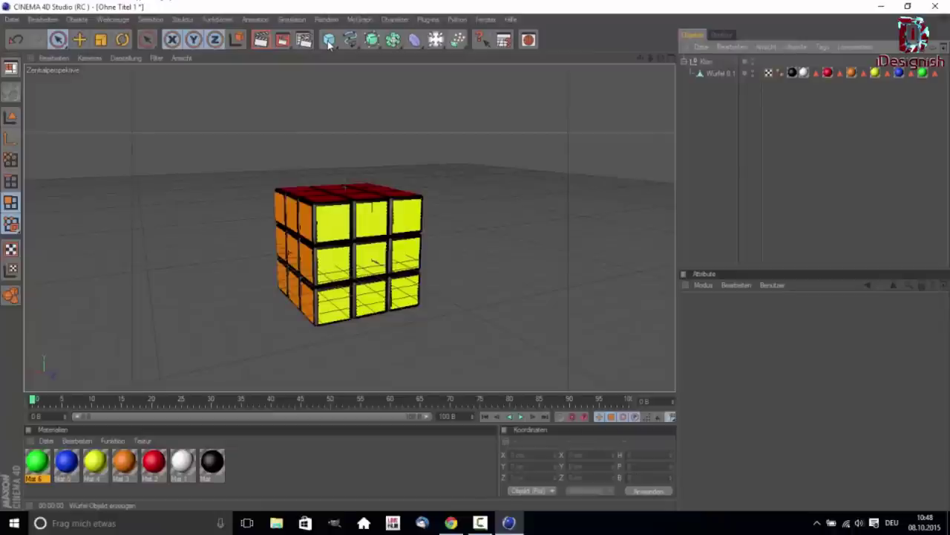
{"action": "left_click", "coordinate": [436, 39]}
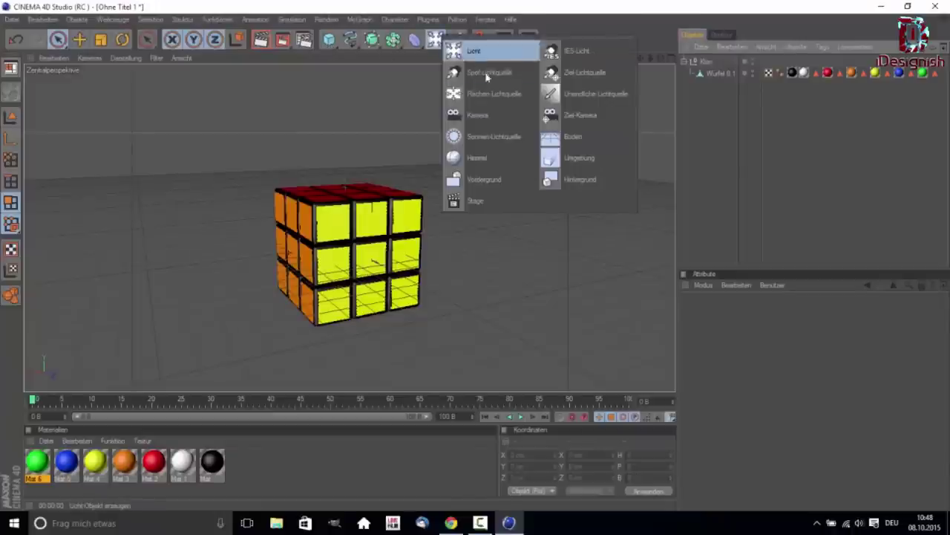
{"action": "left_click", "coordinate": [464, 50]}
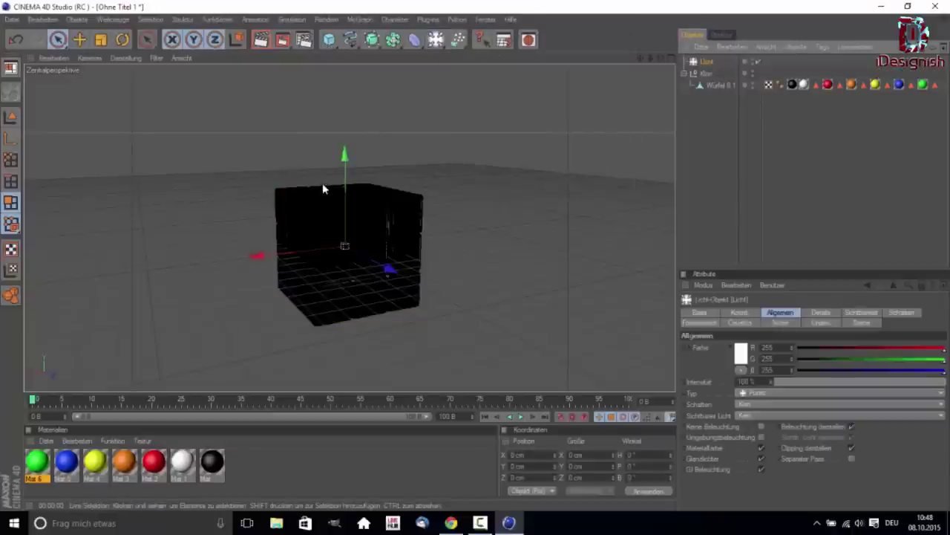
{"action": "mouse_move", "coordinate": [344, 223]}
{"action": "left_mouse_down"}
{"action": "mouse_move", "coordinate": [349, 119]}
{"action": "mouse_move", "coordinate": [178, 110]}
{"action": "left_mouse_up"}
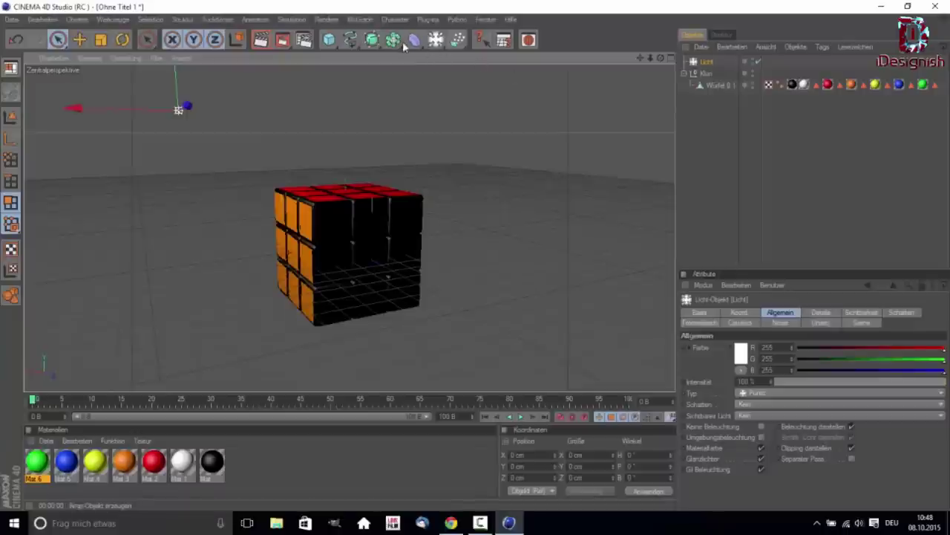
{"action": "left_click", "coordinate": [430, 44]}
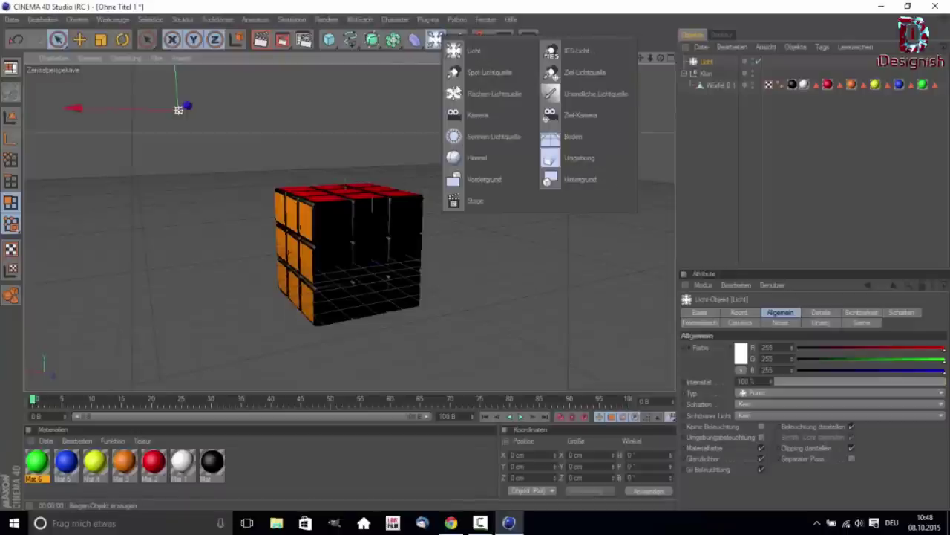
Step: Add a Boden floor lowered beneath the cube and test-render the scene
{"action": "left_click", "coordinate": [602, 141]}
{"action": "left_click_drag", "start_coordinate": [346, 162], "coordinate": [344, 224]}
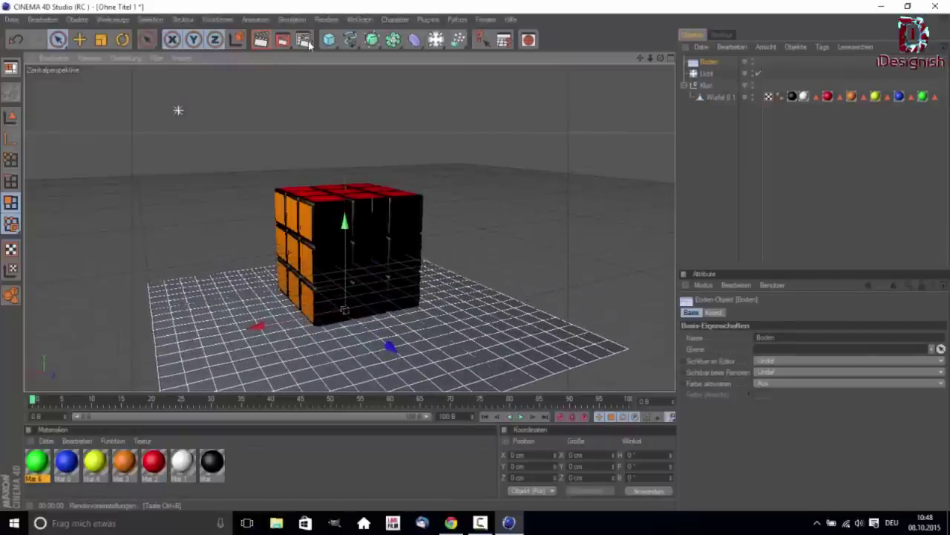
{"action": "left_click", "coordinate": [260, 40]}
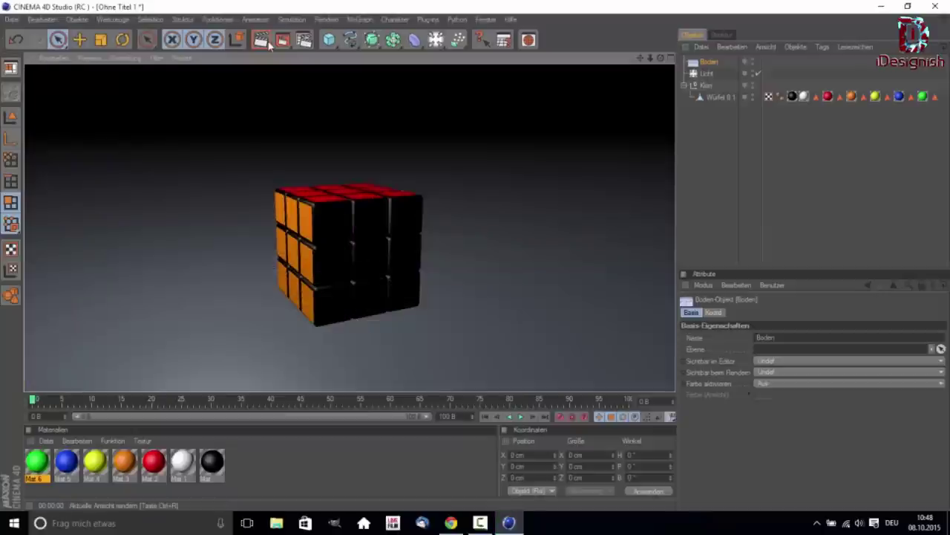
{"action": "left_click", "coordinate": [298, 144]}
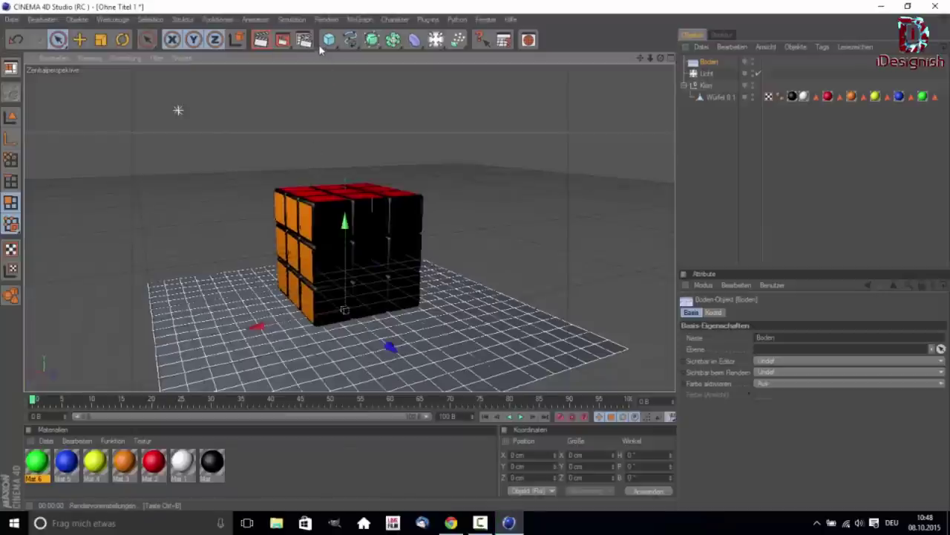
{"action": "left_click", "coordinate": [435, 40]}
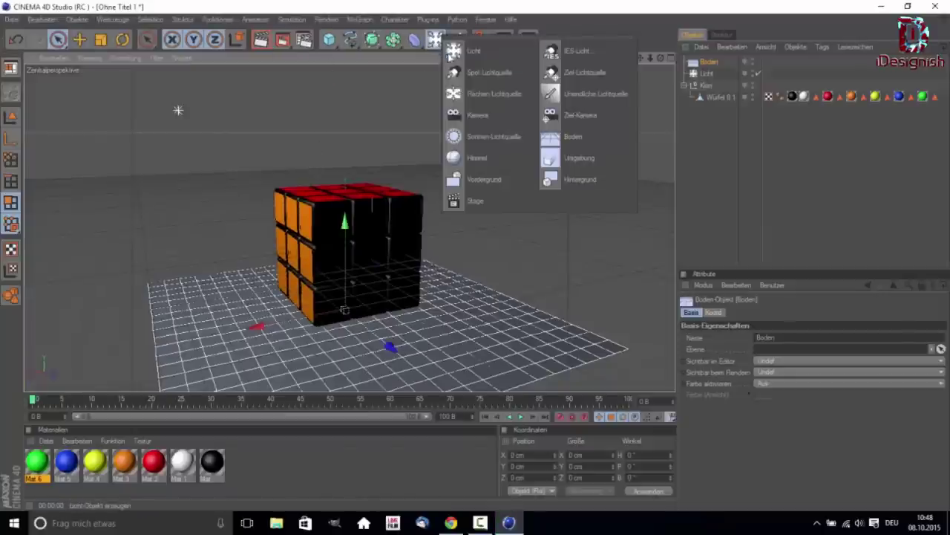
Step: Add a second light, Licht 1, placed front-right above the cube, and render
{"action": "left_click", "coordinate": [449, 52]}
{"action": "left_click_drag", "start_coordinate": [386, 270], "coordinate": [447, 299]}
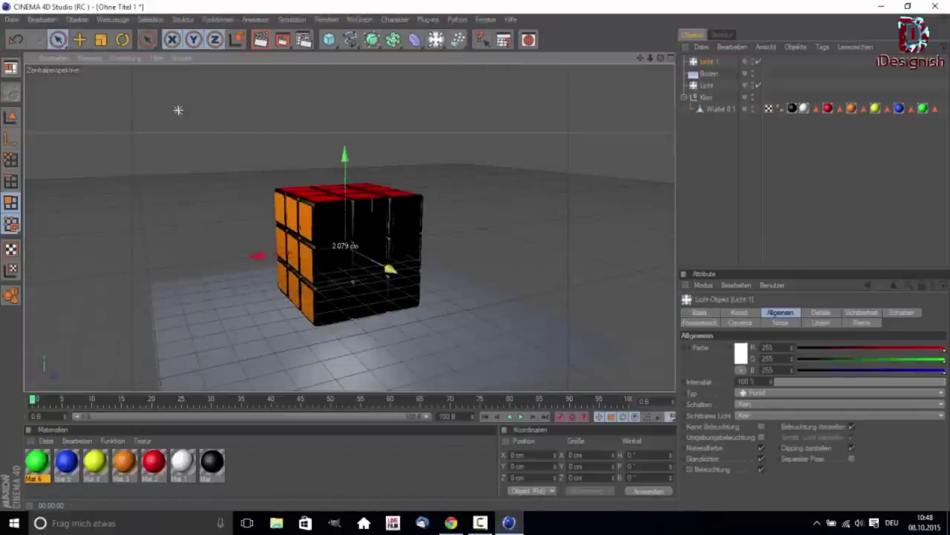
{"action": "left_click_drag", "start_coordinate": [394, 272], "coordinate": [384, 251]}
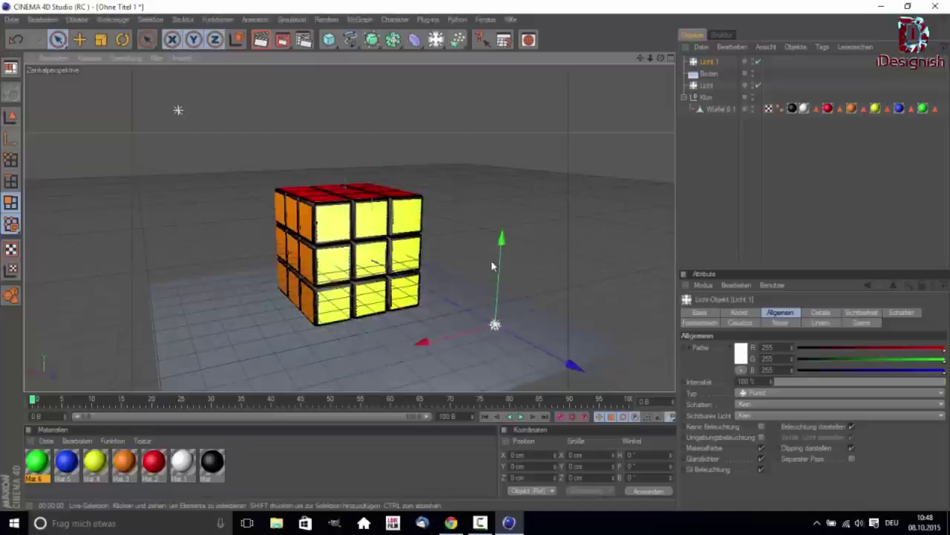
{"action": "left_click_drag", "start_coordinate": [492, 265], "coordinate": [507, 65]}
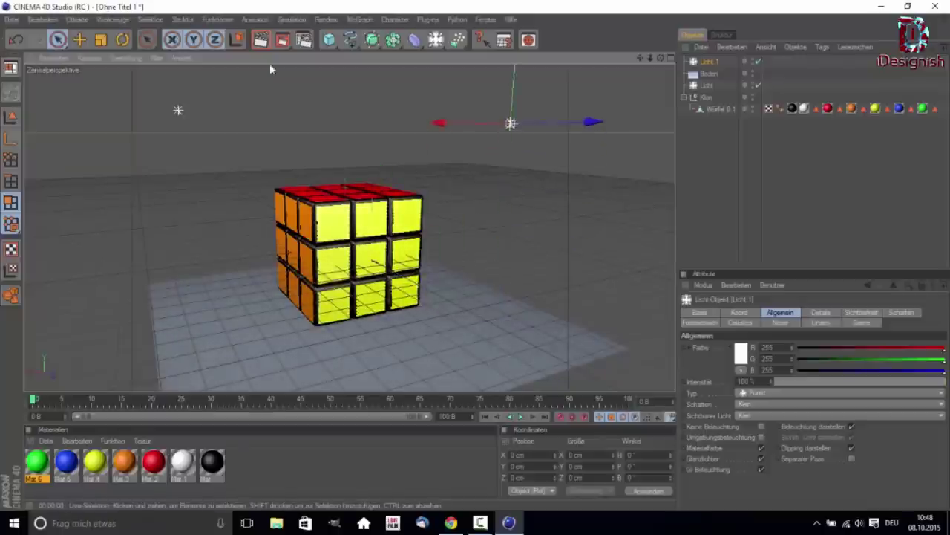
{"action": "left_click", "coordinate": [260, 39]}
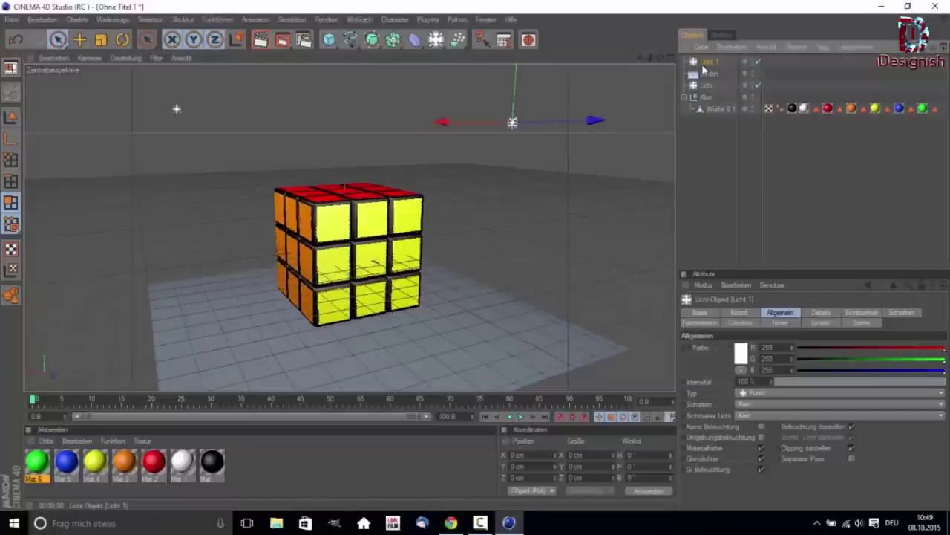
Step: Delete Licht 1, the Boden floor and Licht, leaving only the cube
{"action": "key", "text": "Delete"}
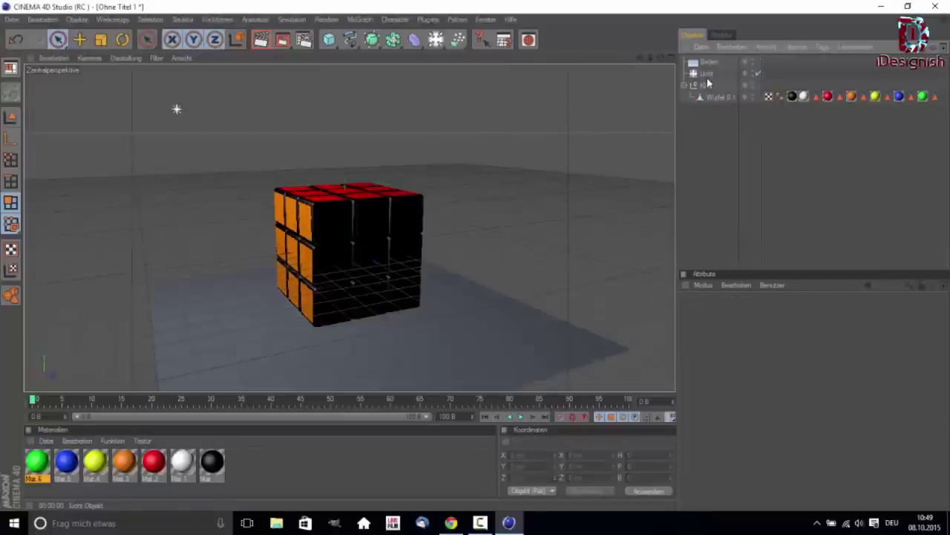
{"action": "left_click", "coordinate": [705, 62]}
{"action": "key", "text": "Delete"}
{"action": "left_click", "coordinate": [703, 62]}
{"action": "key", "text": "Delete"}
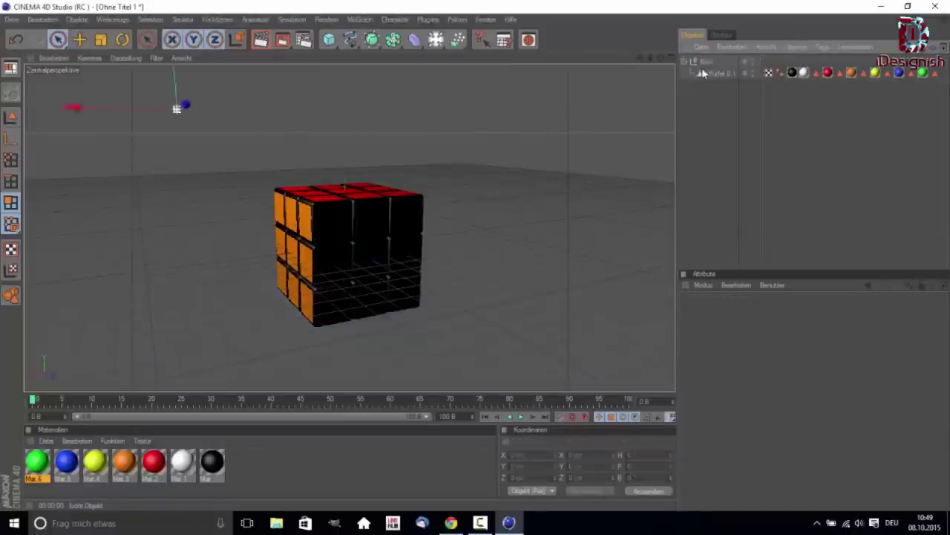